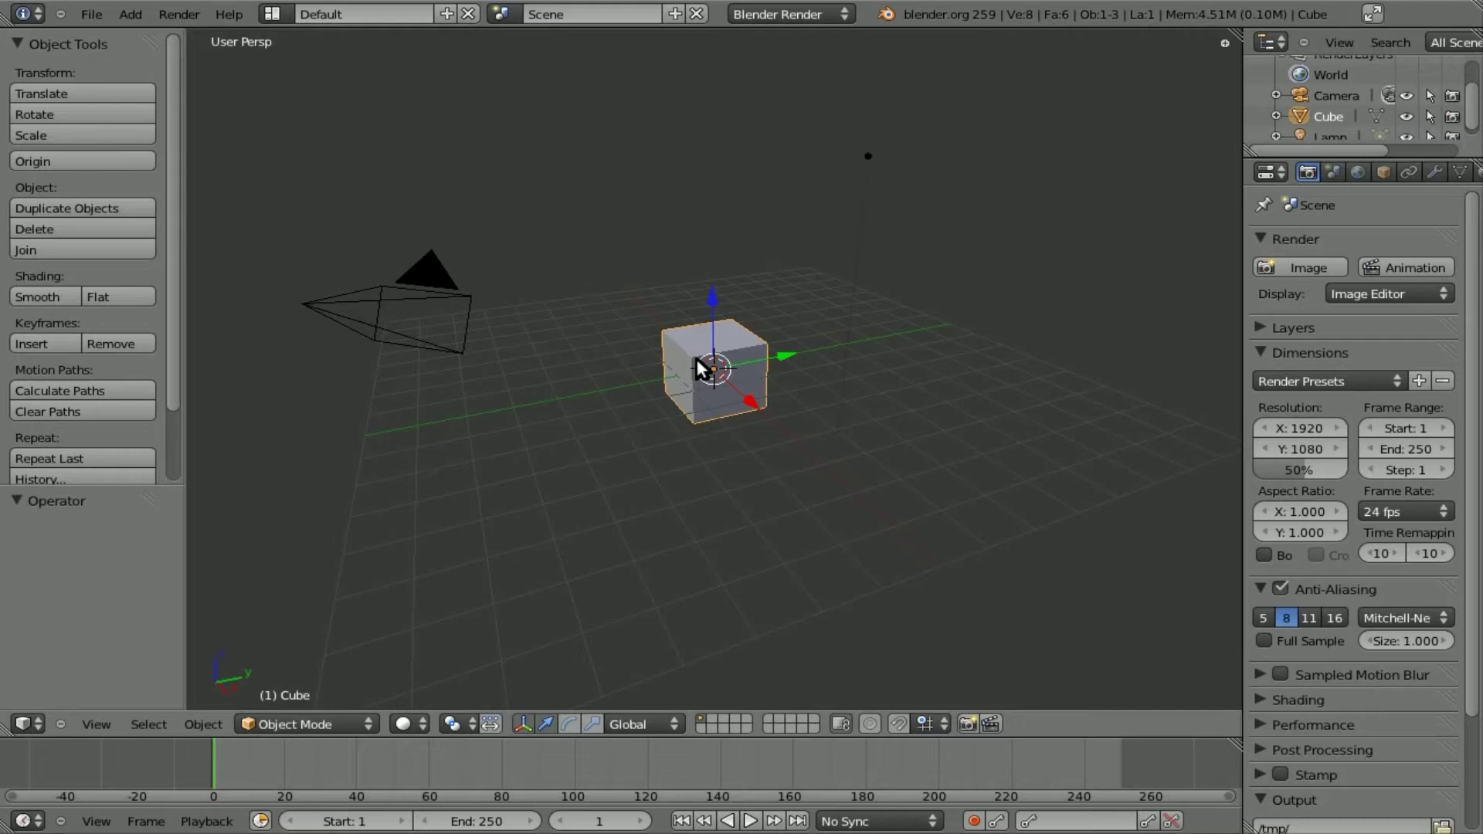
# Step: Delete the default cube, then apply the HDTV 720p render preset (1280×720) at 30 fps
pyautogui.press('x')
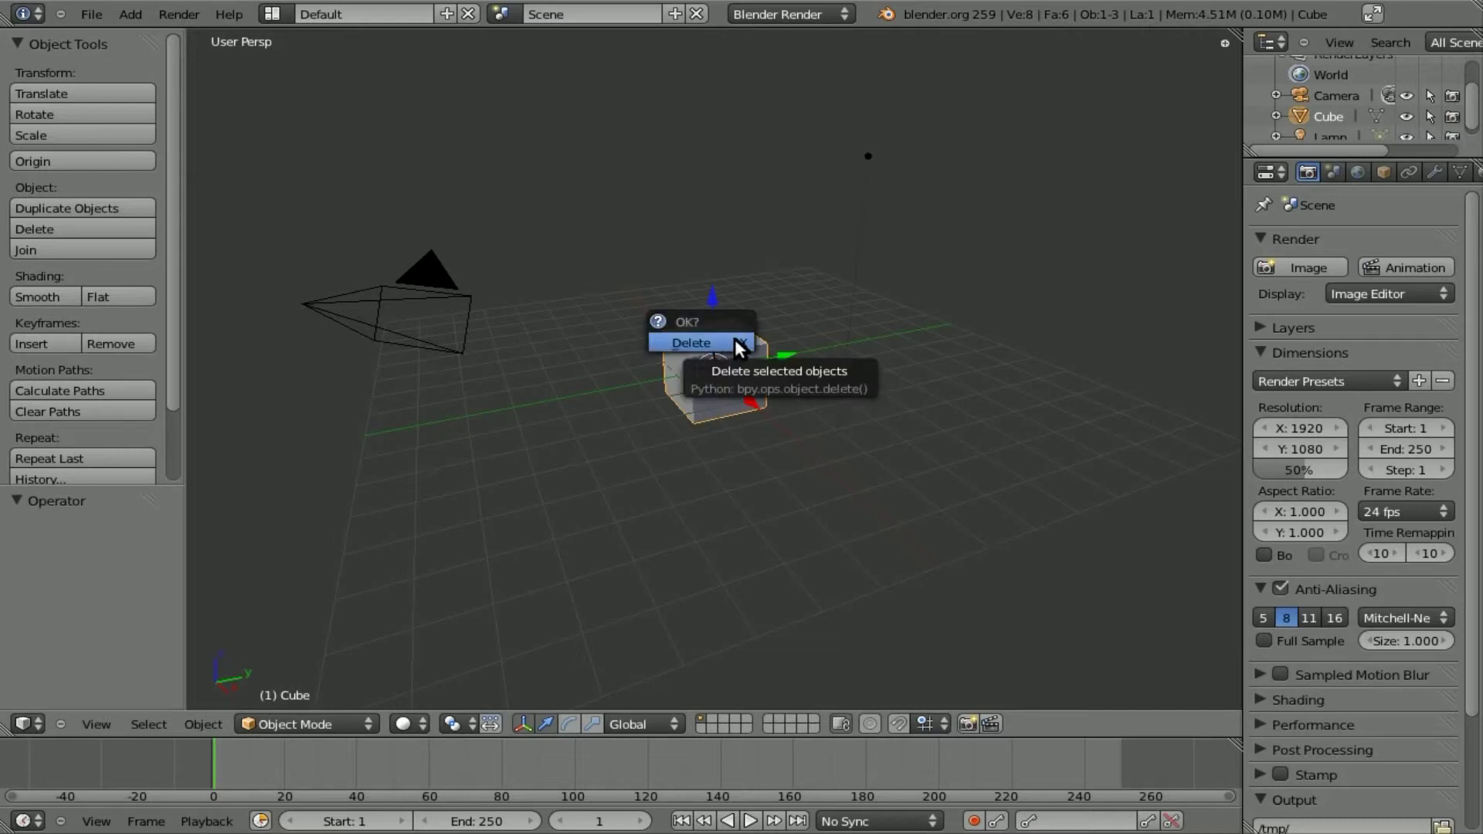
pyautogui.click(735, 340)
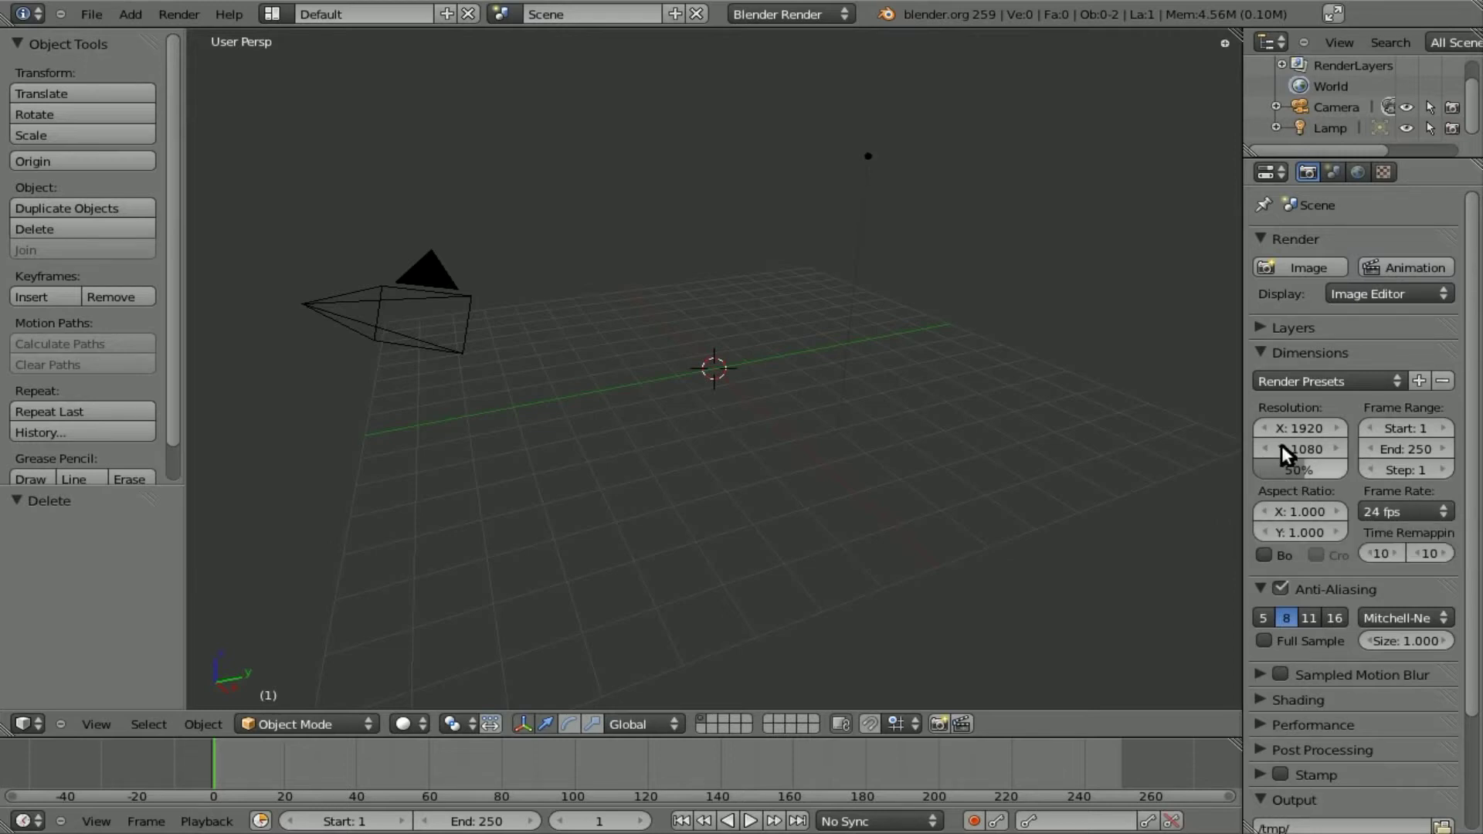
pyautogui.click(1336, 379)
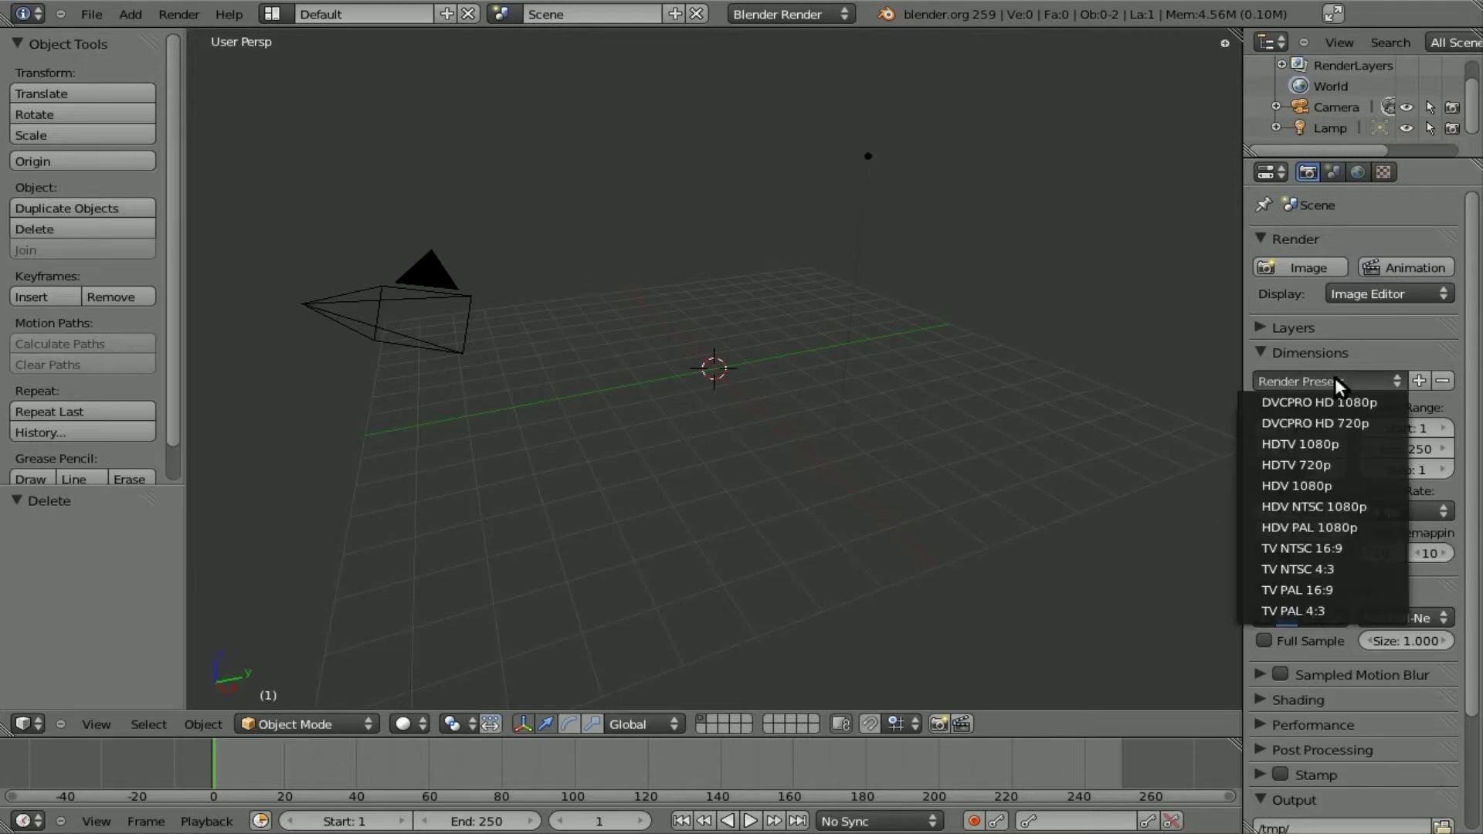
pyautogui.click(1314, 462)
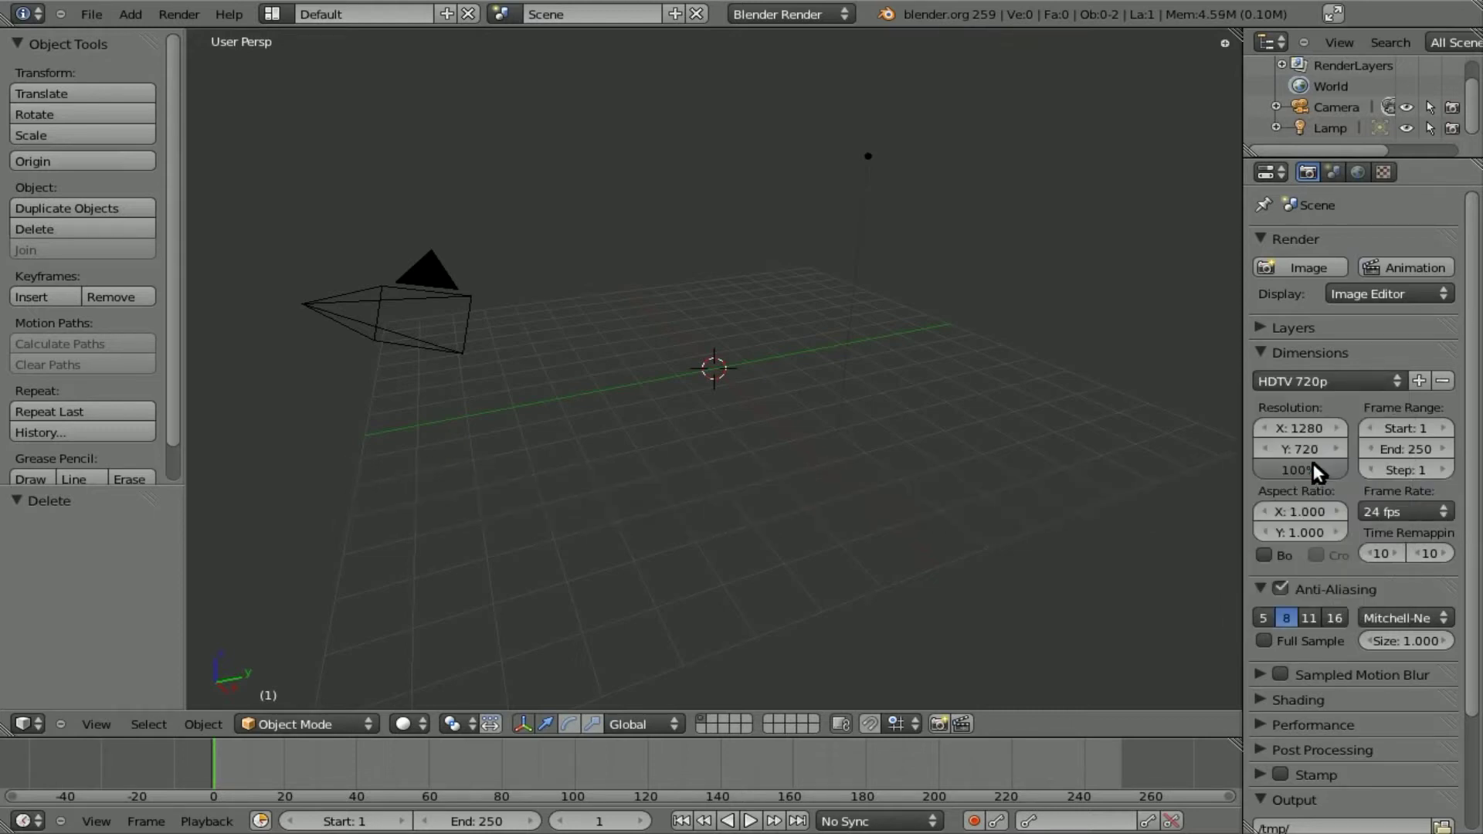
pyautogui.click(1400, 510)
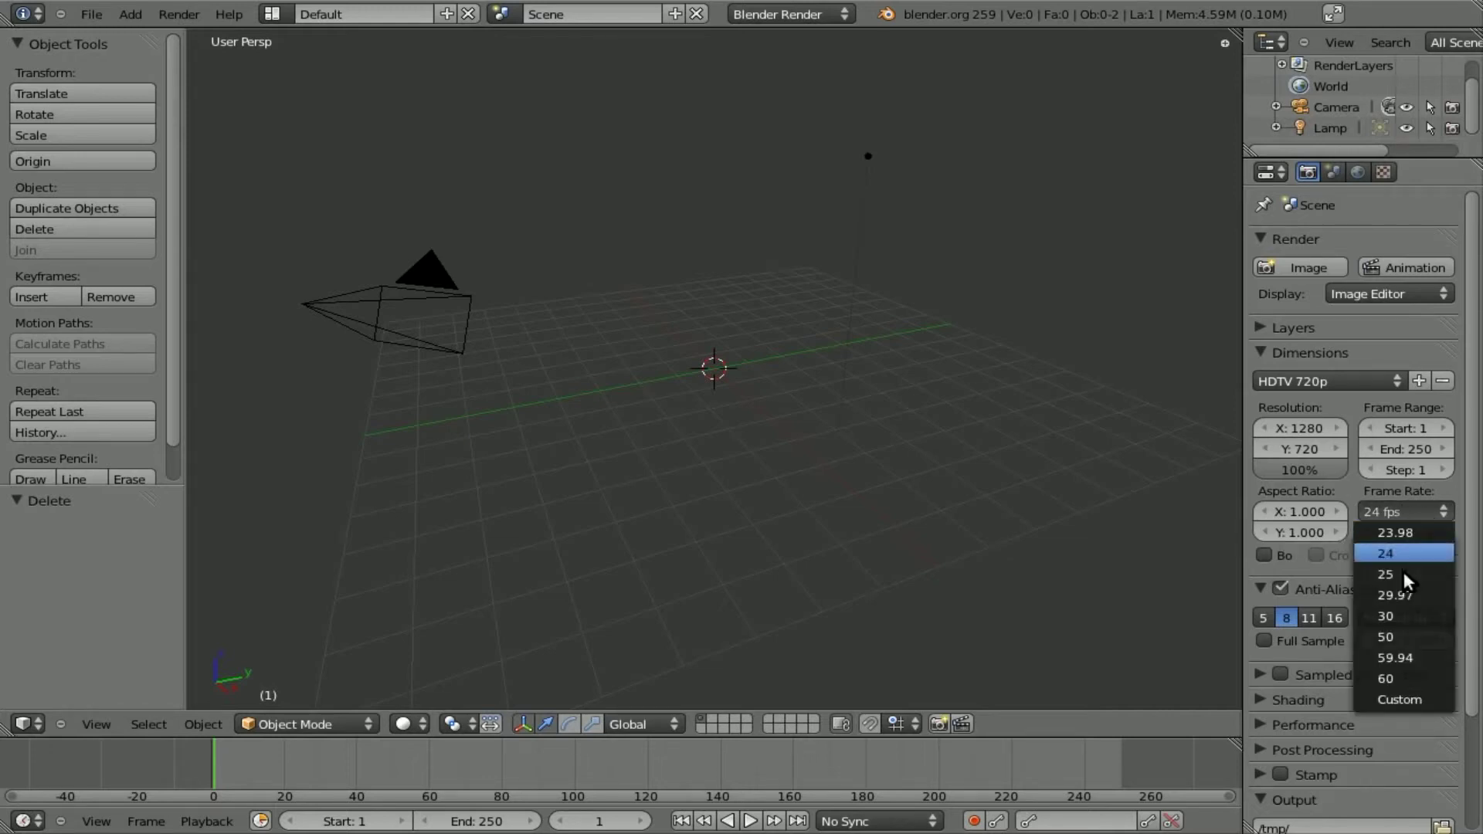
pyautogui.click(1404, 610)
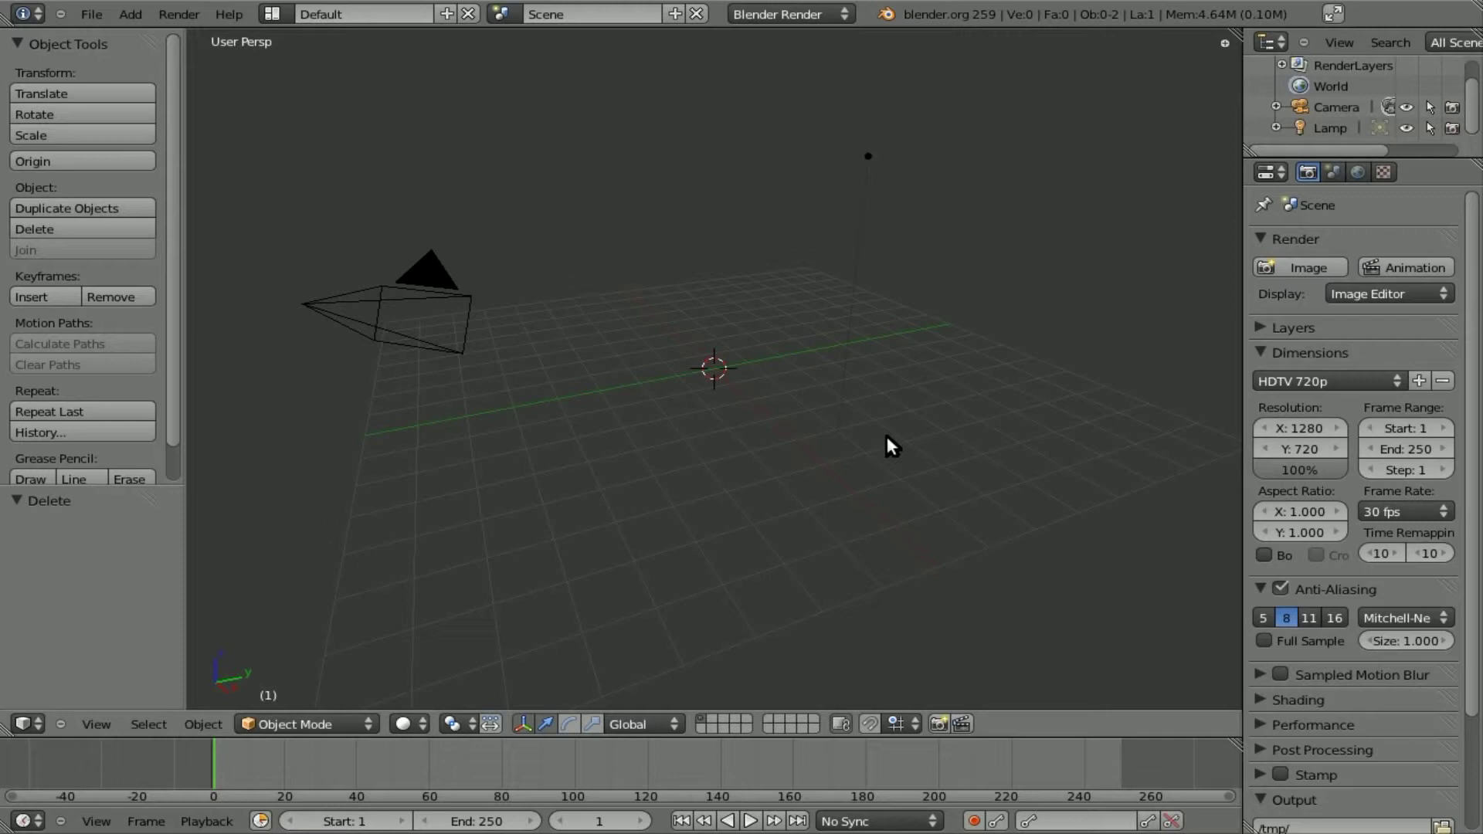
# Step: Turn on Continuous Grab and Emulate Numpad in the Input preferences
pyautogui.click(95, 16)
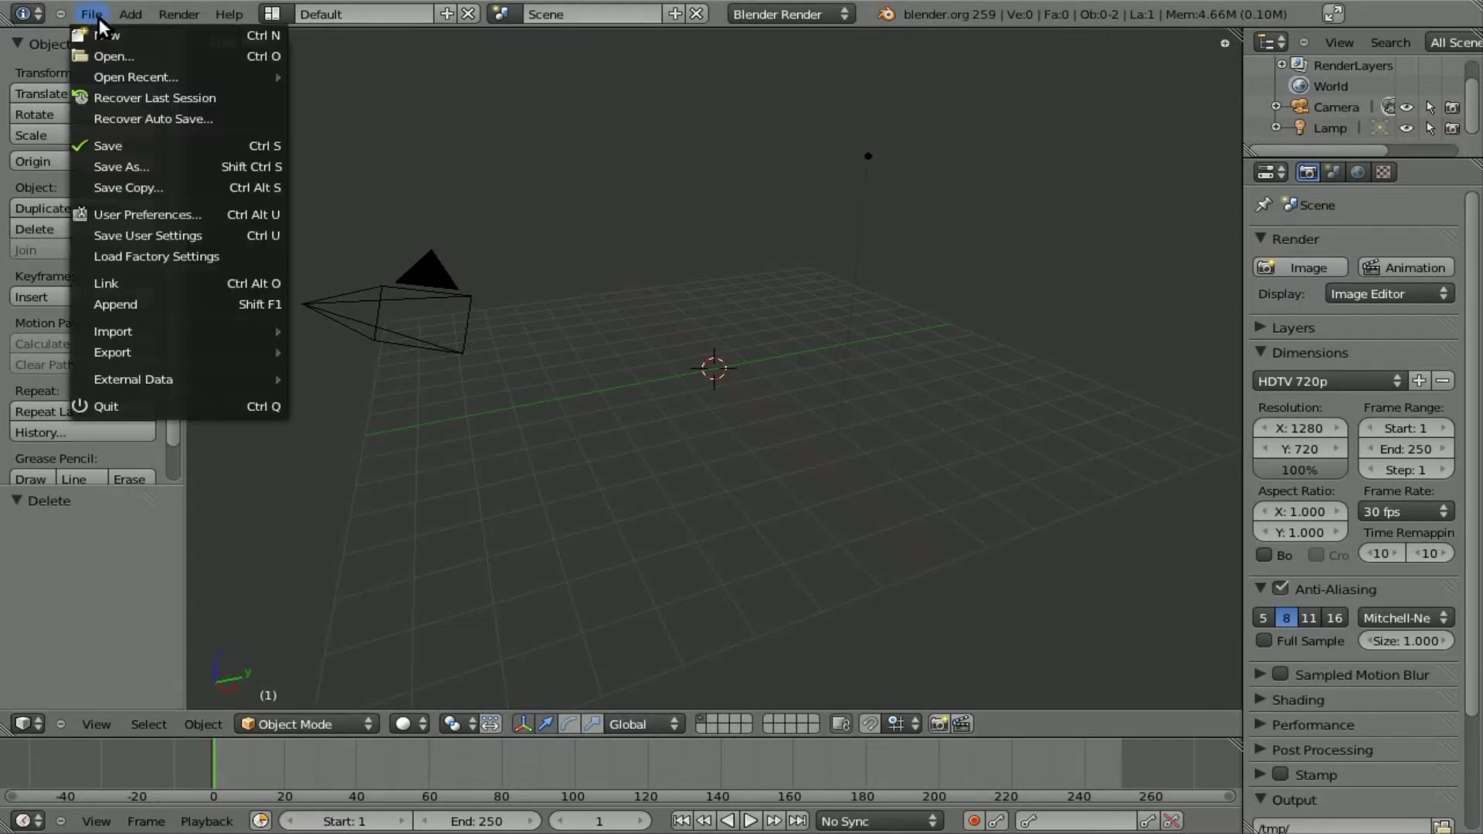
pyautogui.click(127, 215)
pyautogui.click(216, 39)
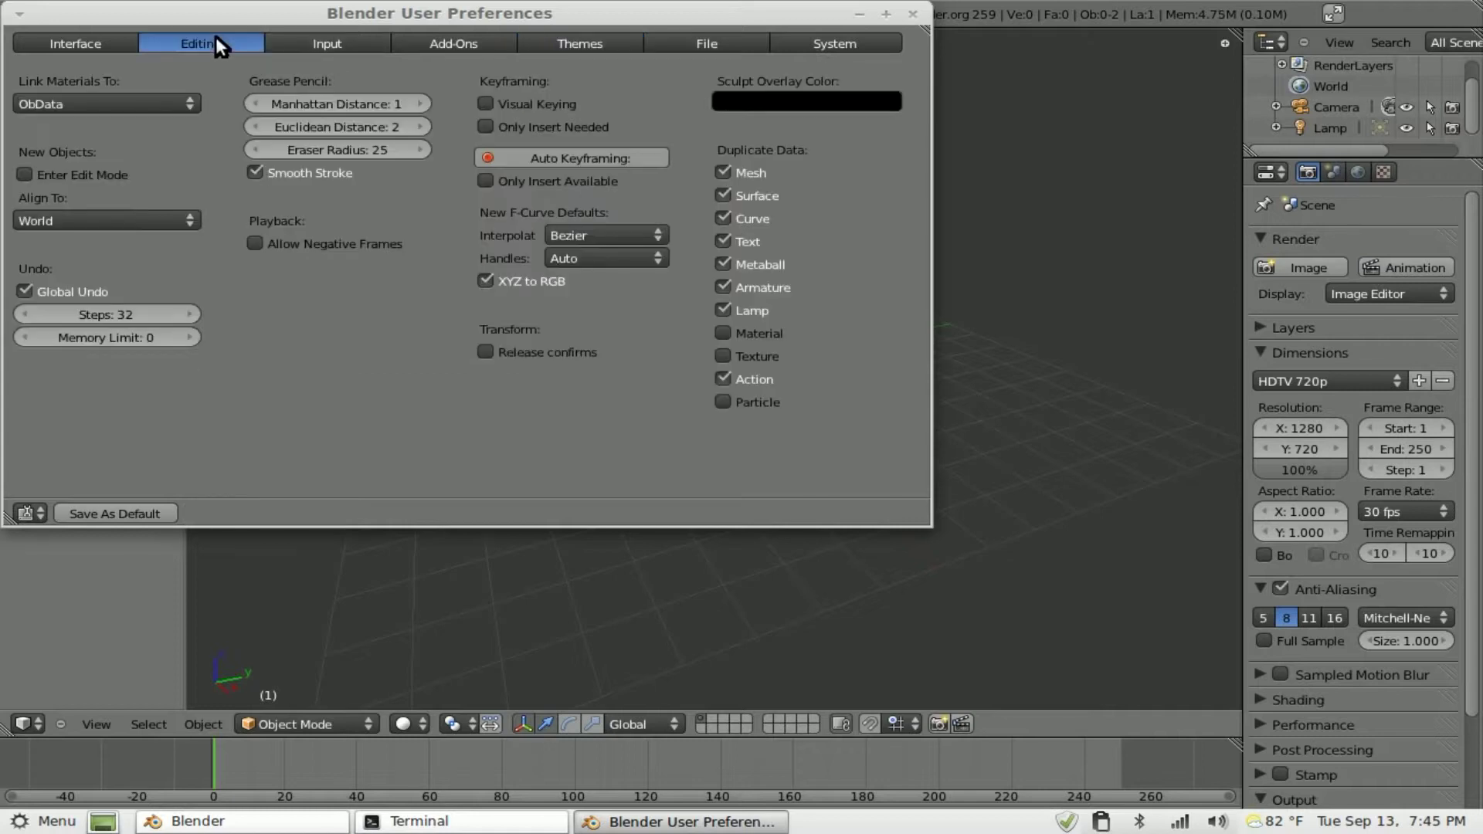
pyautogui.click(345, 43)
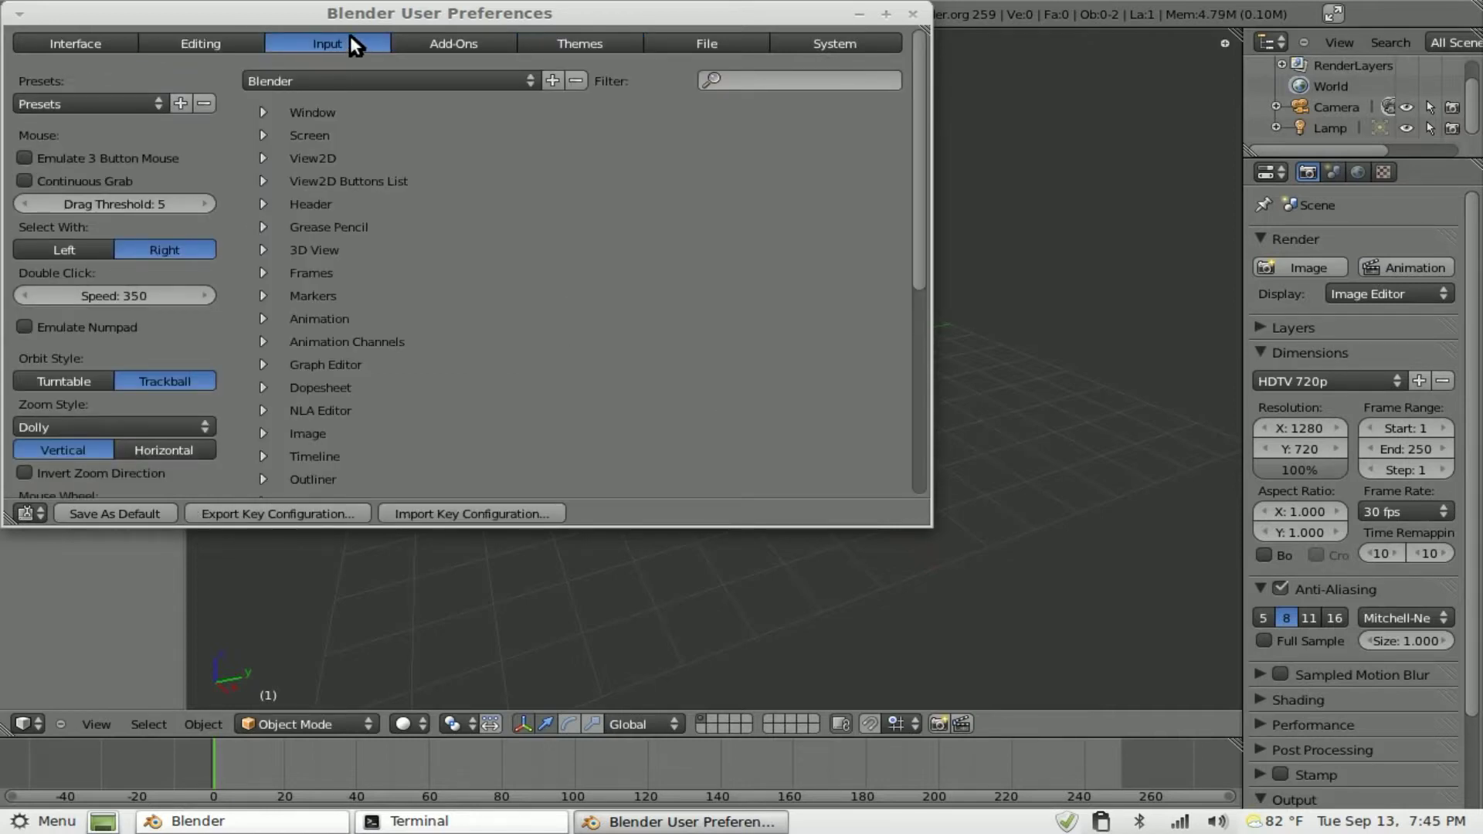
pyautogui.click(25, 179)
pyautogui.click(25, 326)
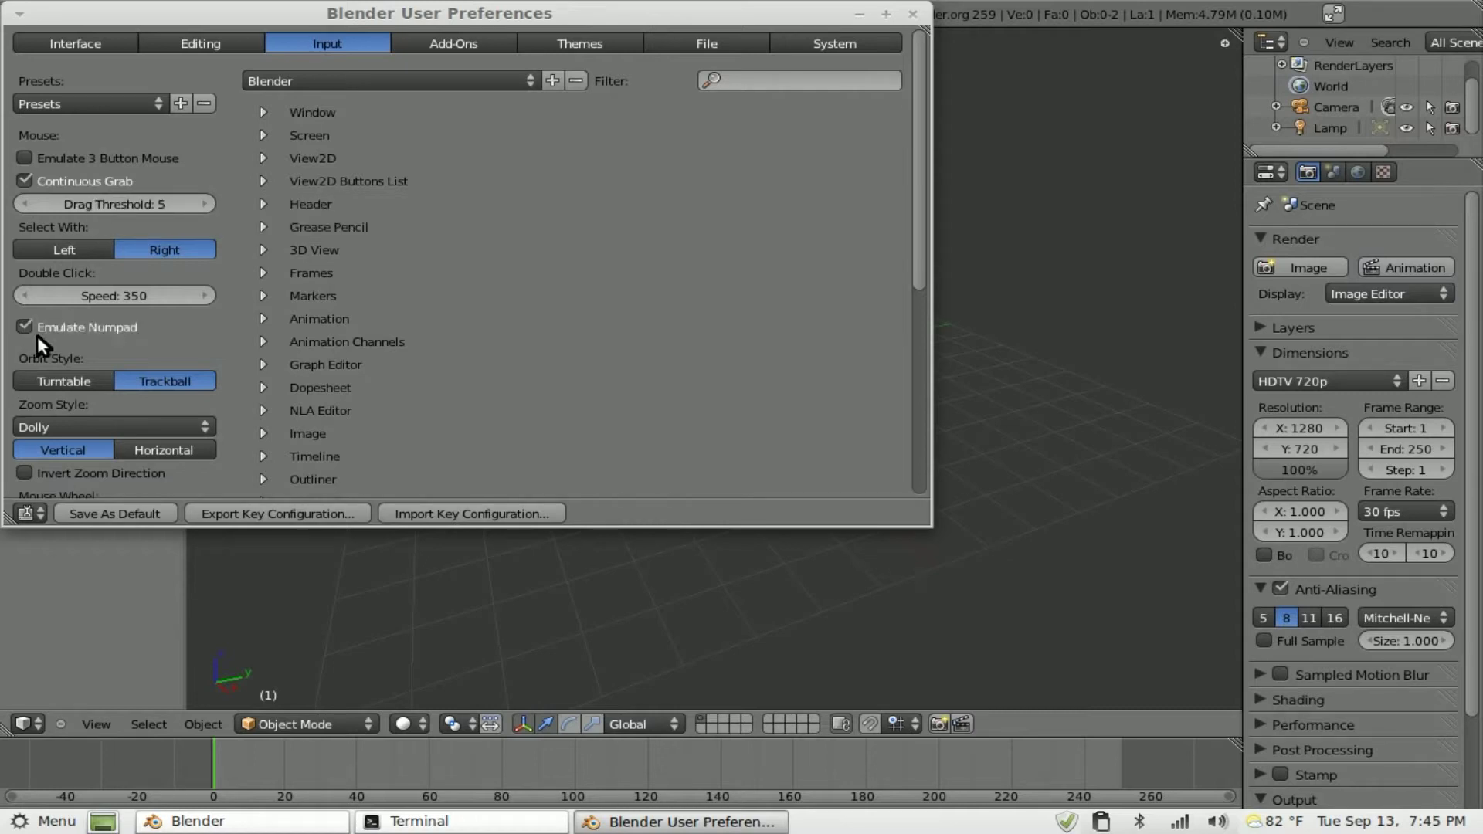
# Step: Search add-ons for 'plane', enable Import Images as Planes, and close preferences
pyautogui.click(427, 44)
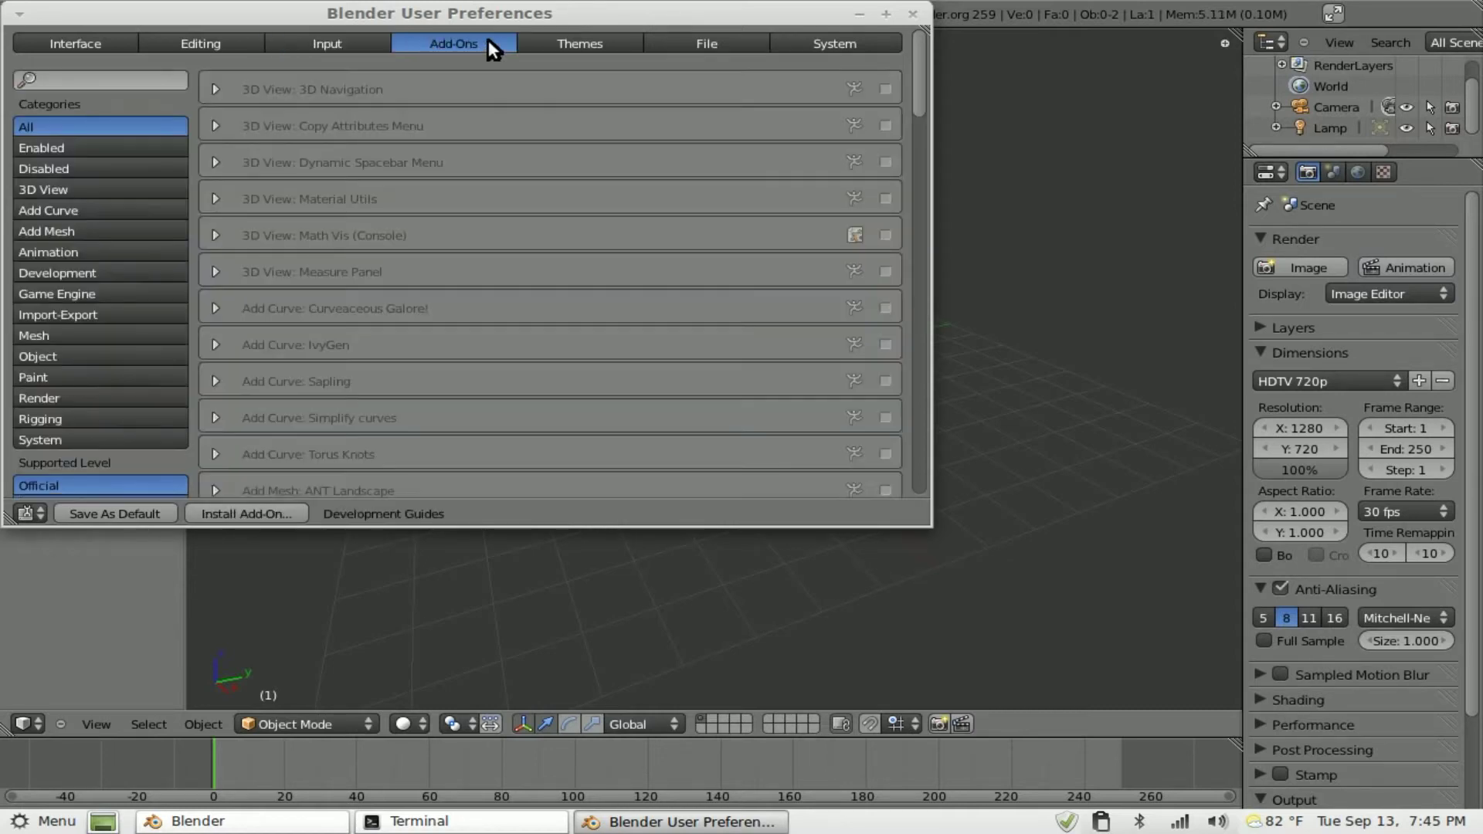
pyautogui.click(115, 76)
pyautogui.write('plane')
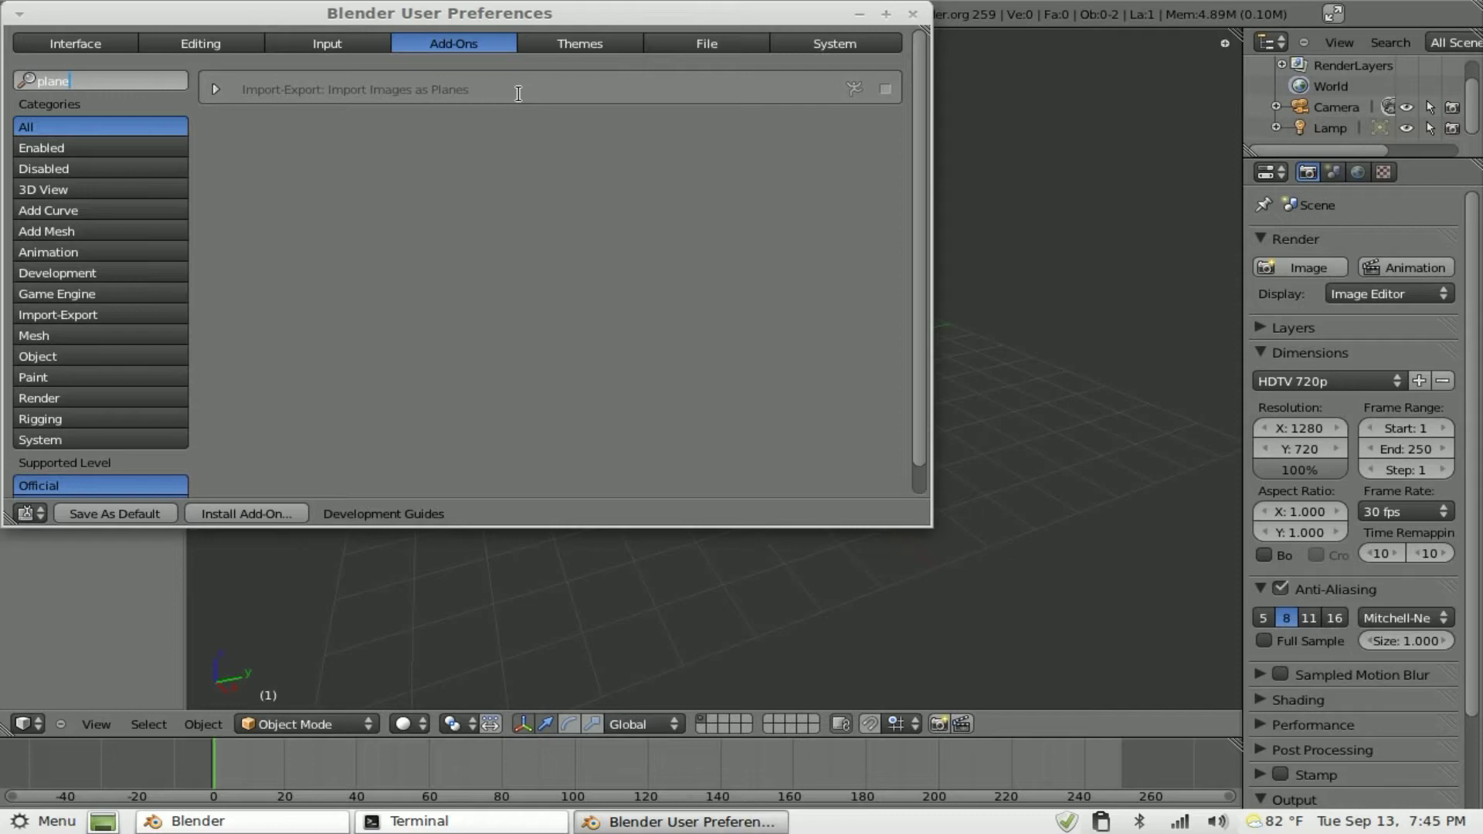
pyautogui.click(887, 90)
pyautogui.click(887, 89)
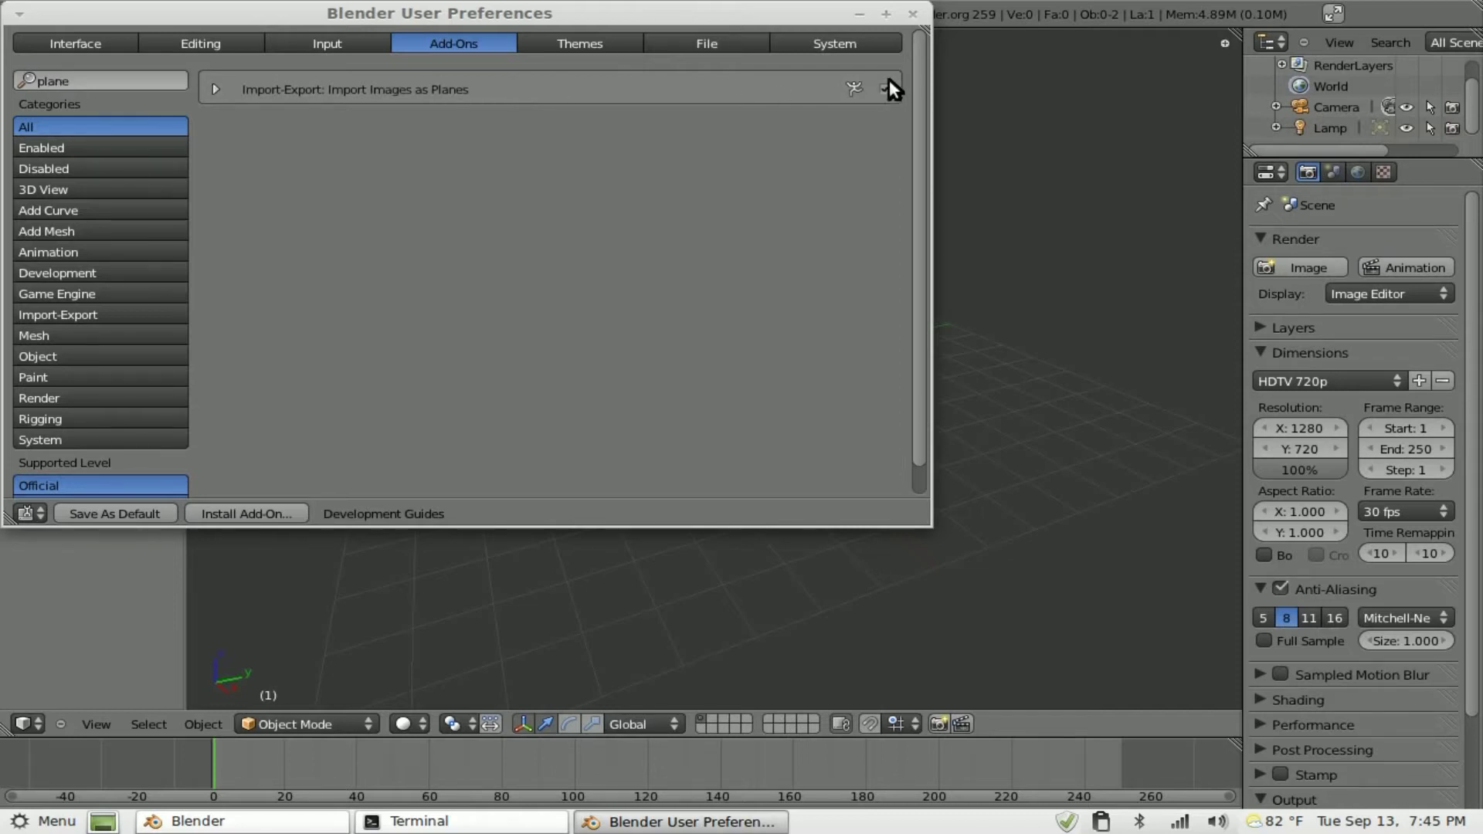
pyautogui.click(913, 14)
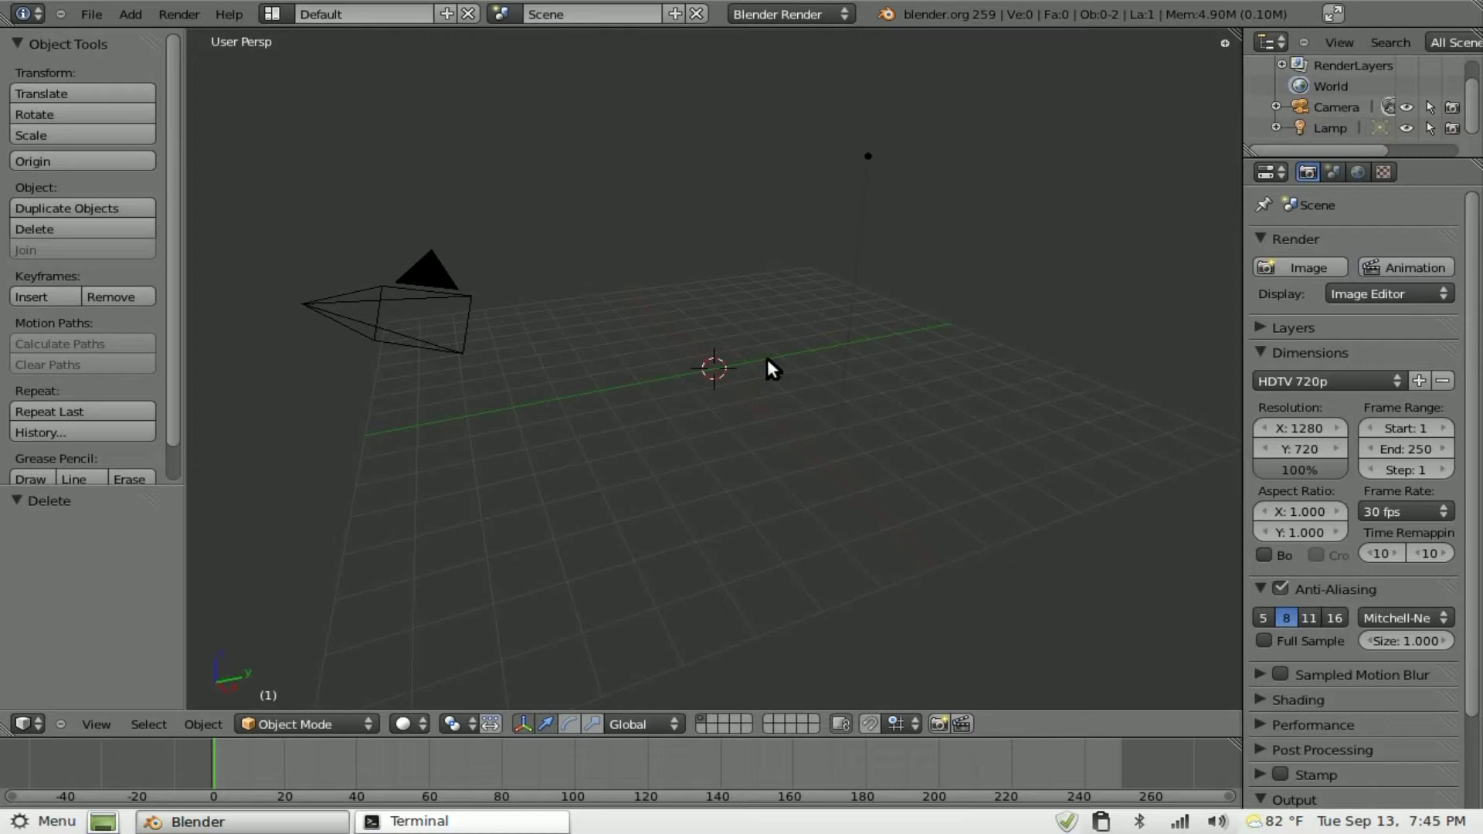
# Step: Run Import Images as Planes and import IMG_0819.JPG from the blender-table folder
pyautogui.press('space')
pyautogui.write('plane')
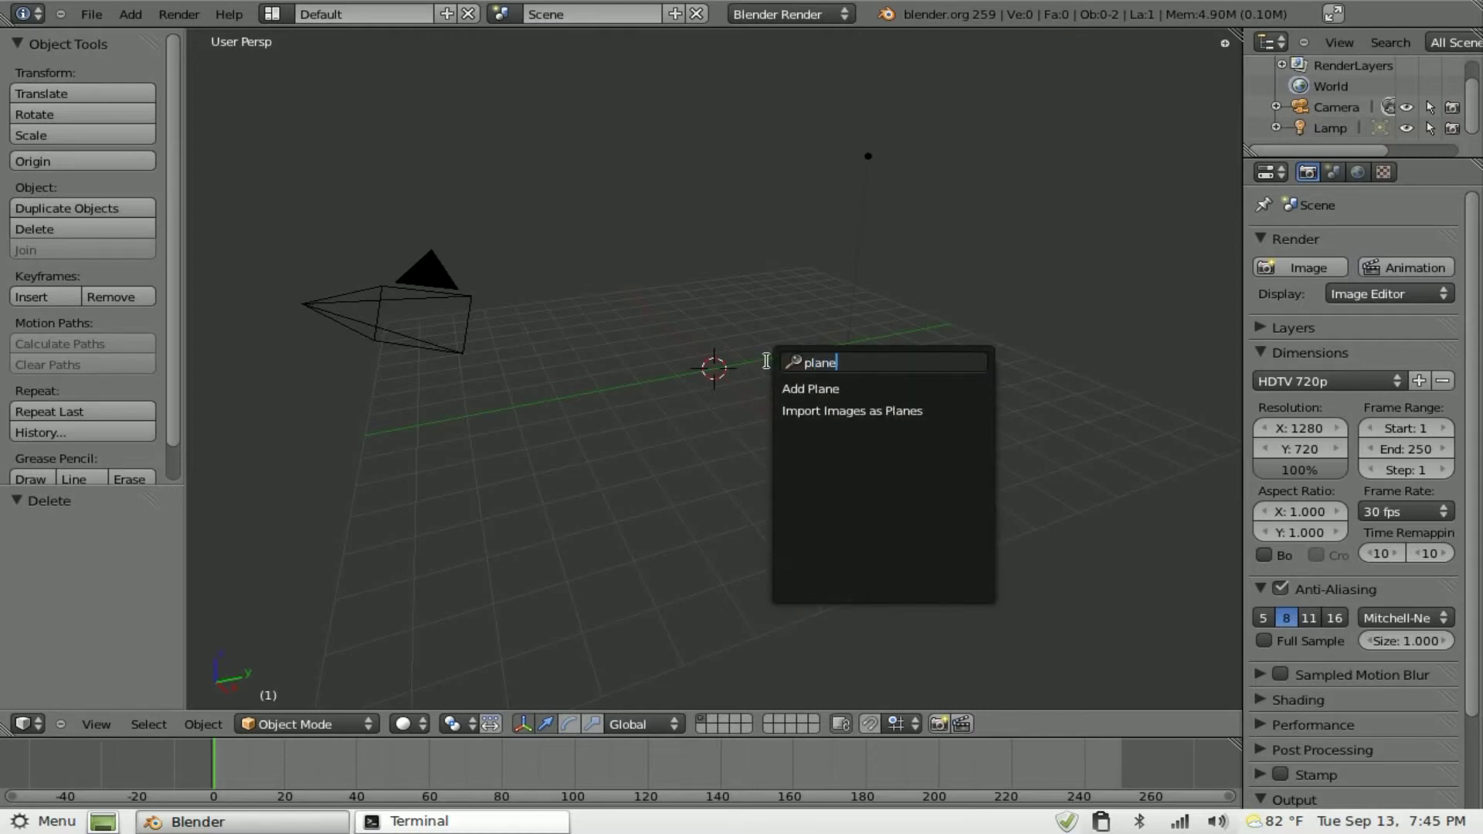
pyautogui.click(900, 411)
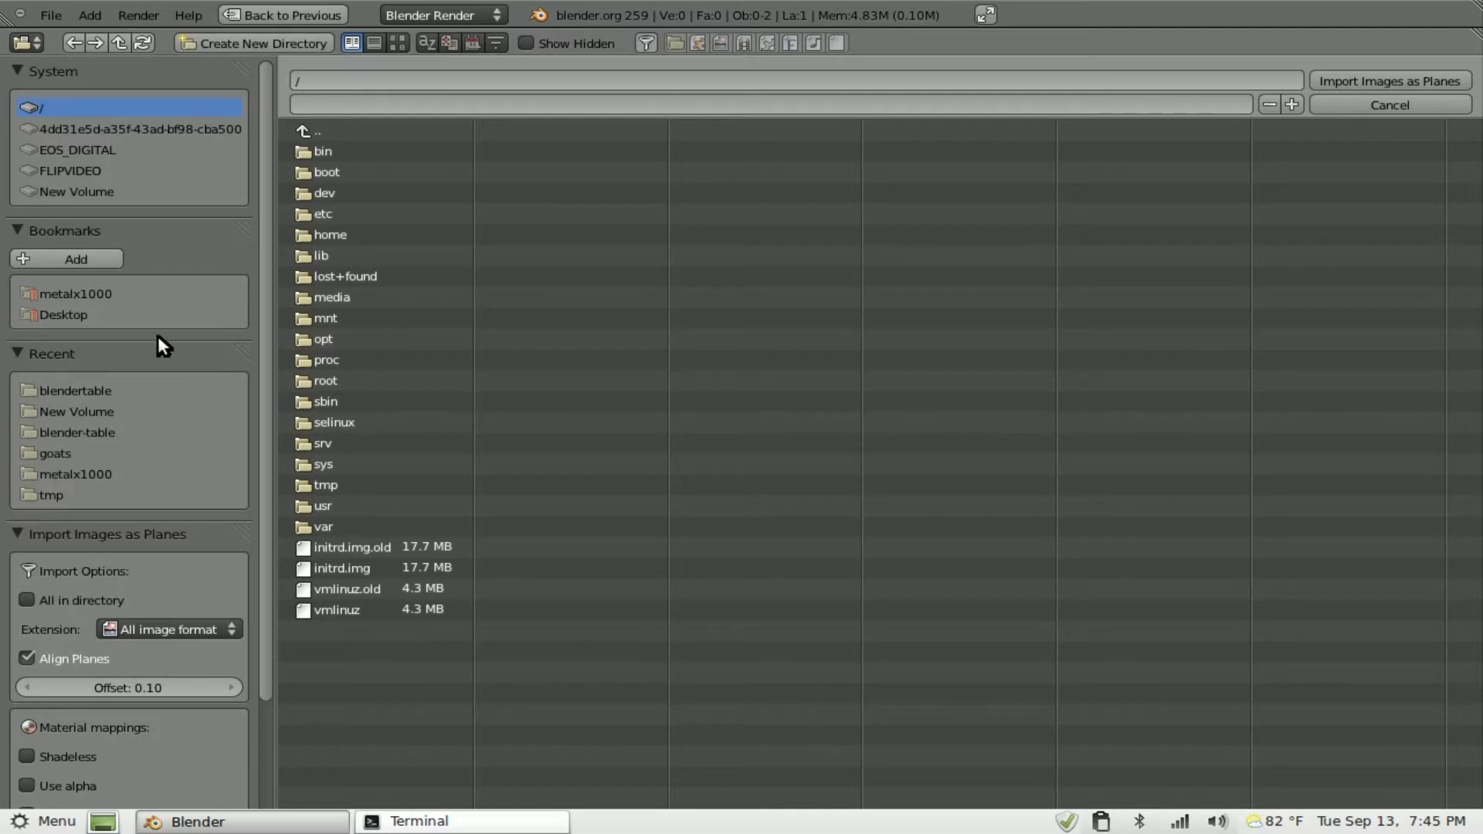
pyautogui.click(74, 391)
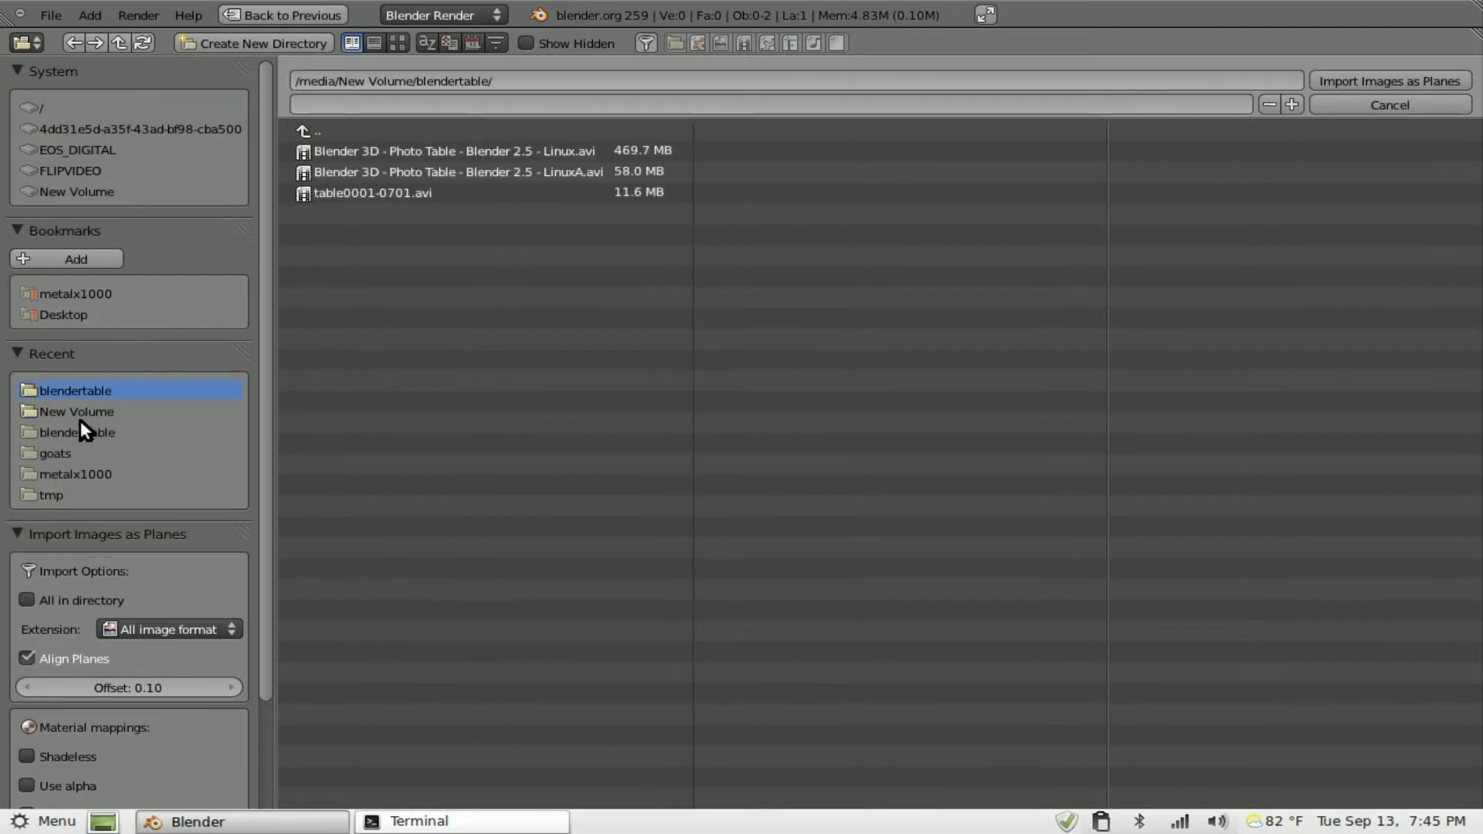
pyautogui.click(81, 425)
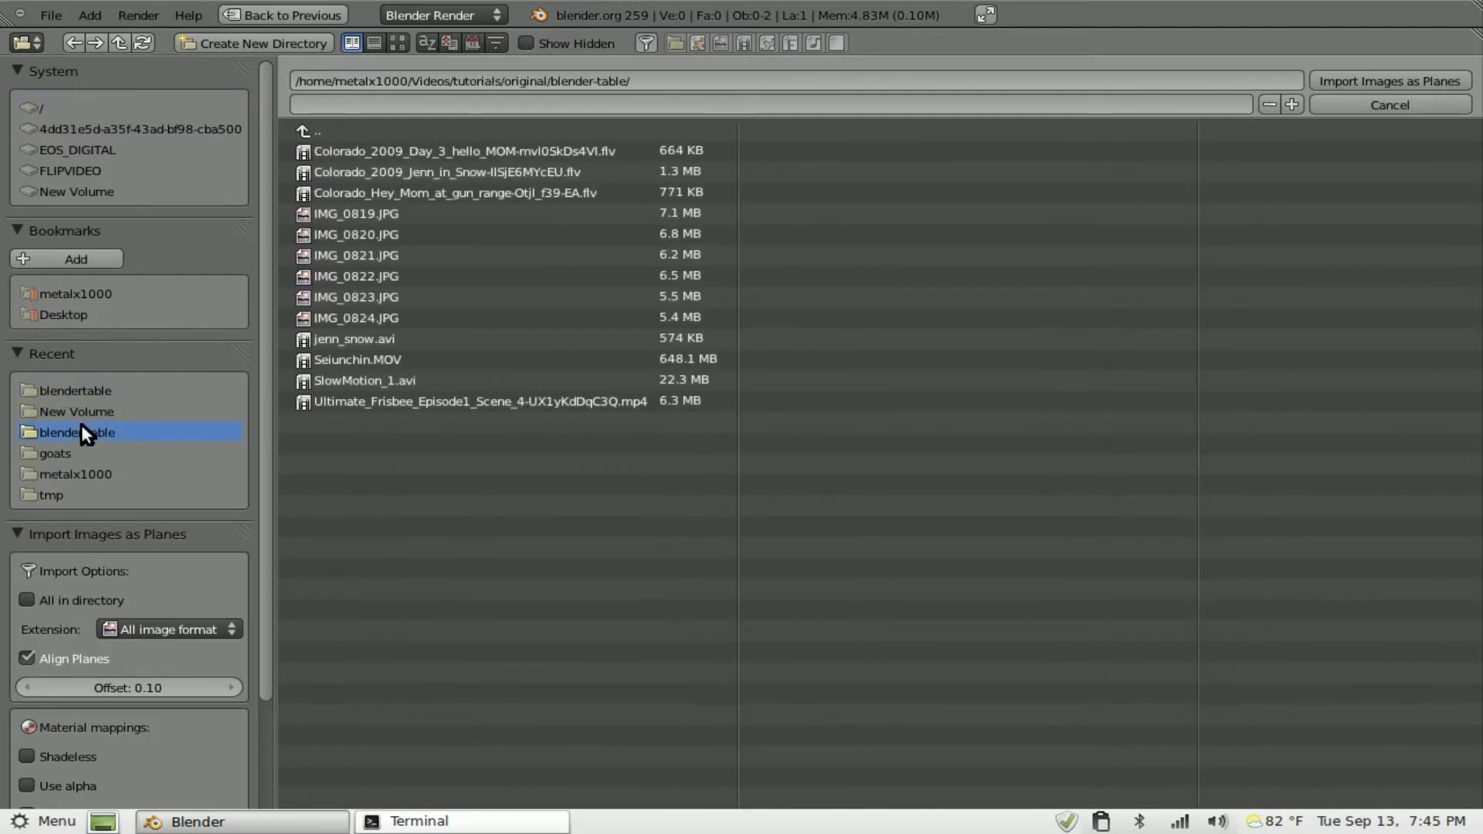
pyautogui.click(399, 44)
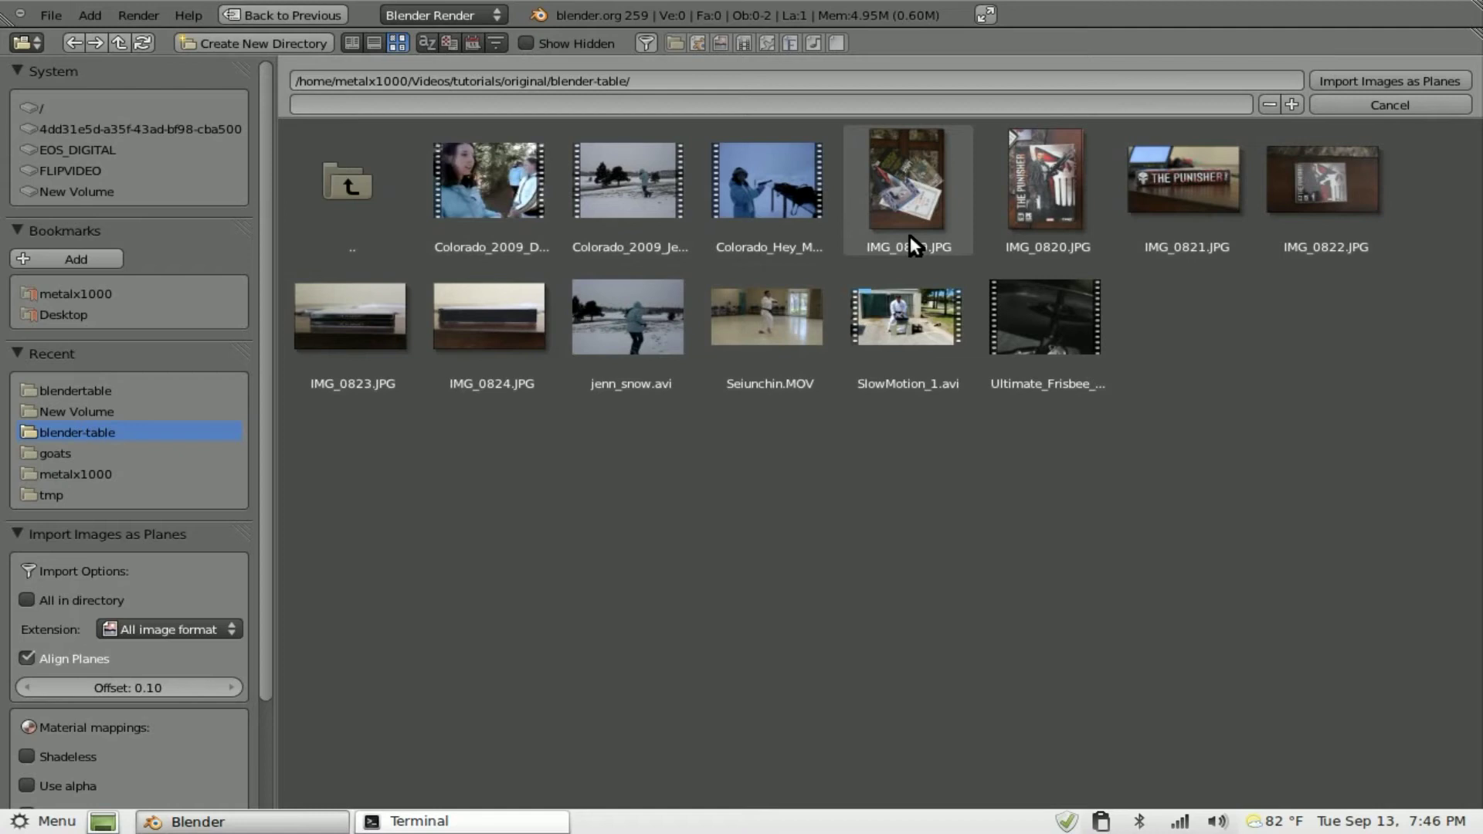
pyautogui.click(924, 192)
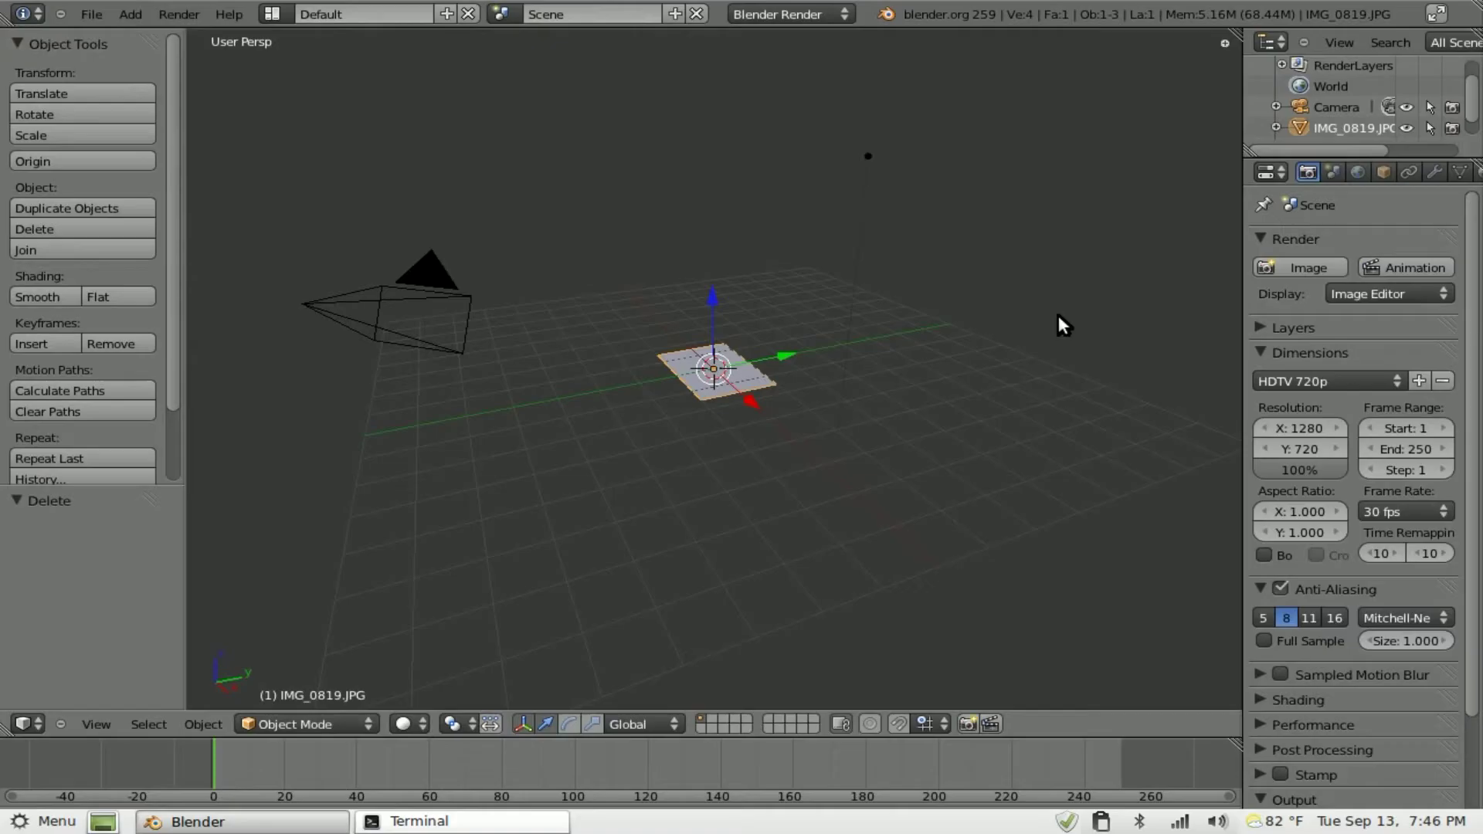
# Step: Scale the photo plane to about 5.249 and switch to top orthographic view
pyautogui.press('s')
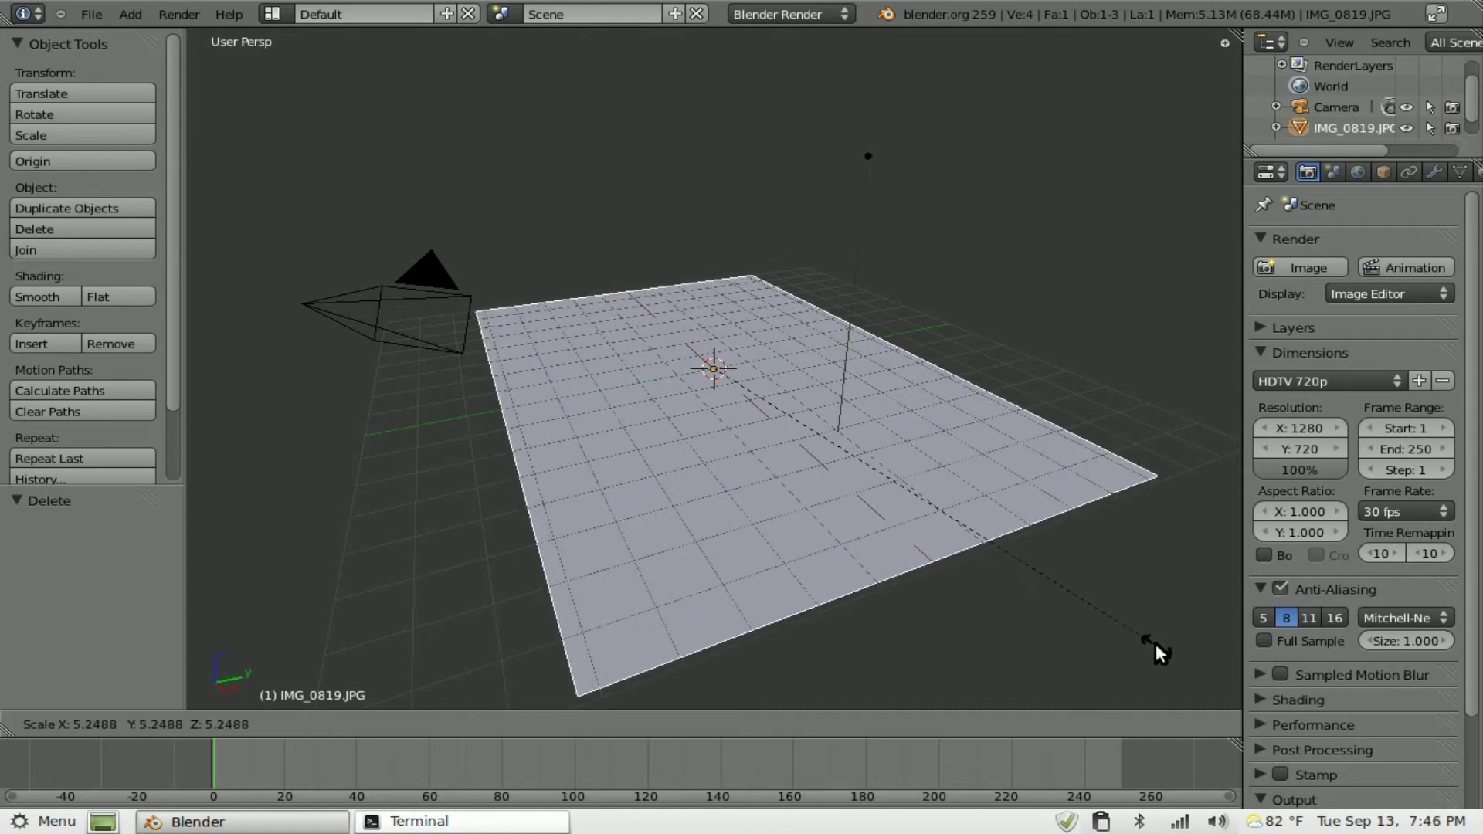
pyautogui.click(1154, 641)
pyautogui.press('KP_7')
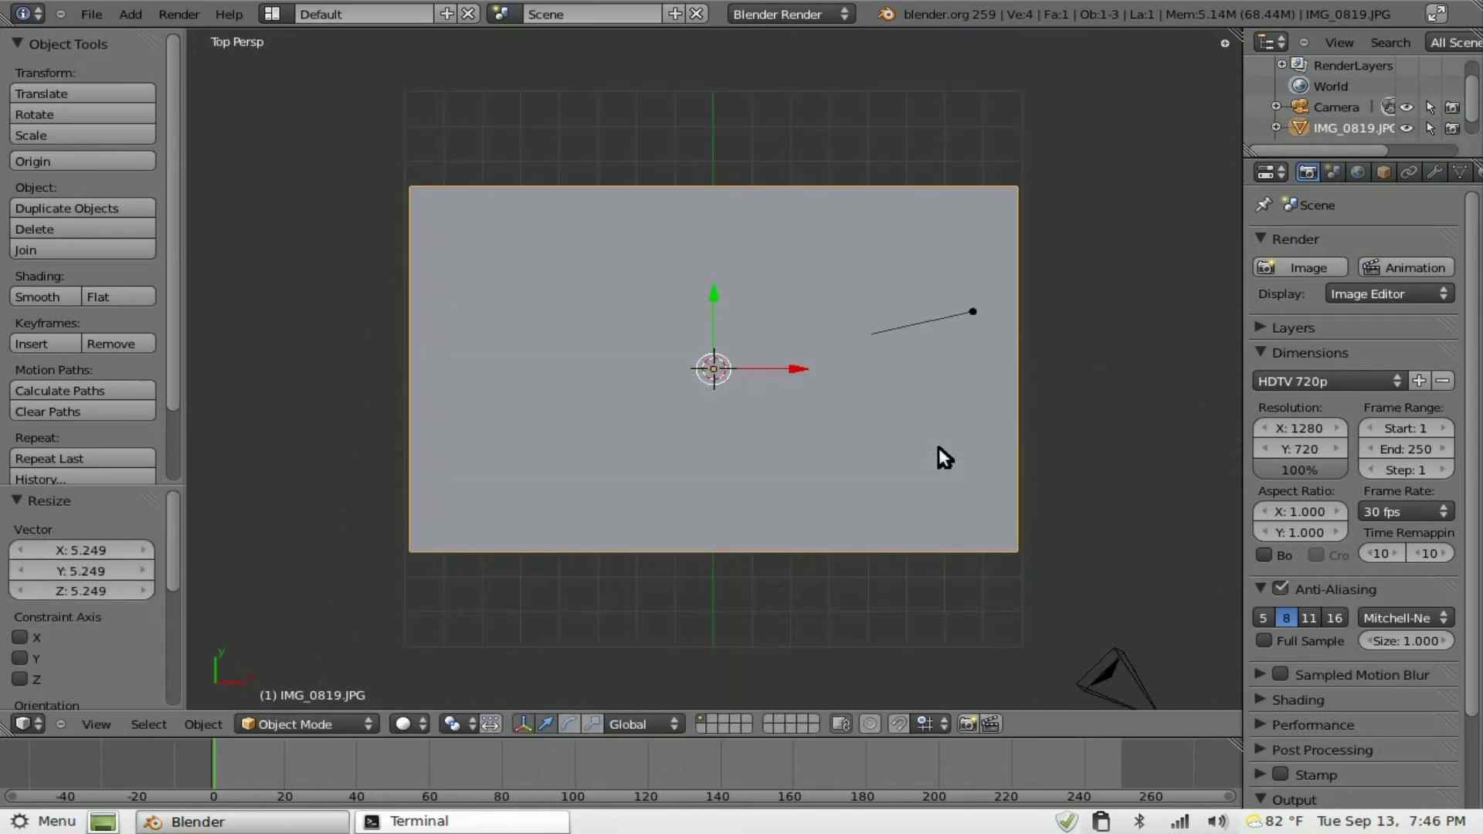
pyautogui.press('KP_5')
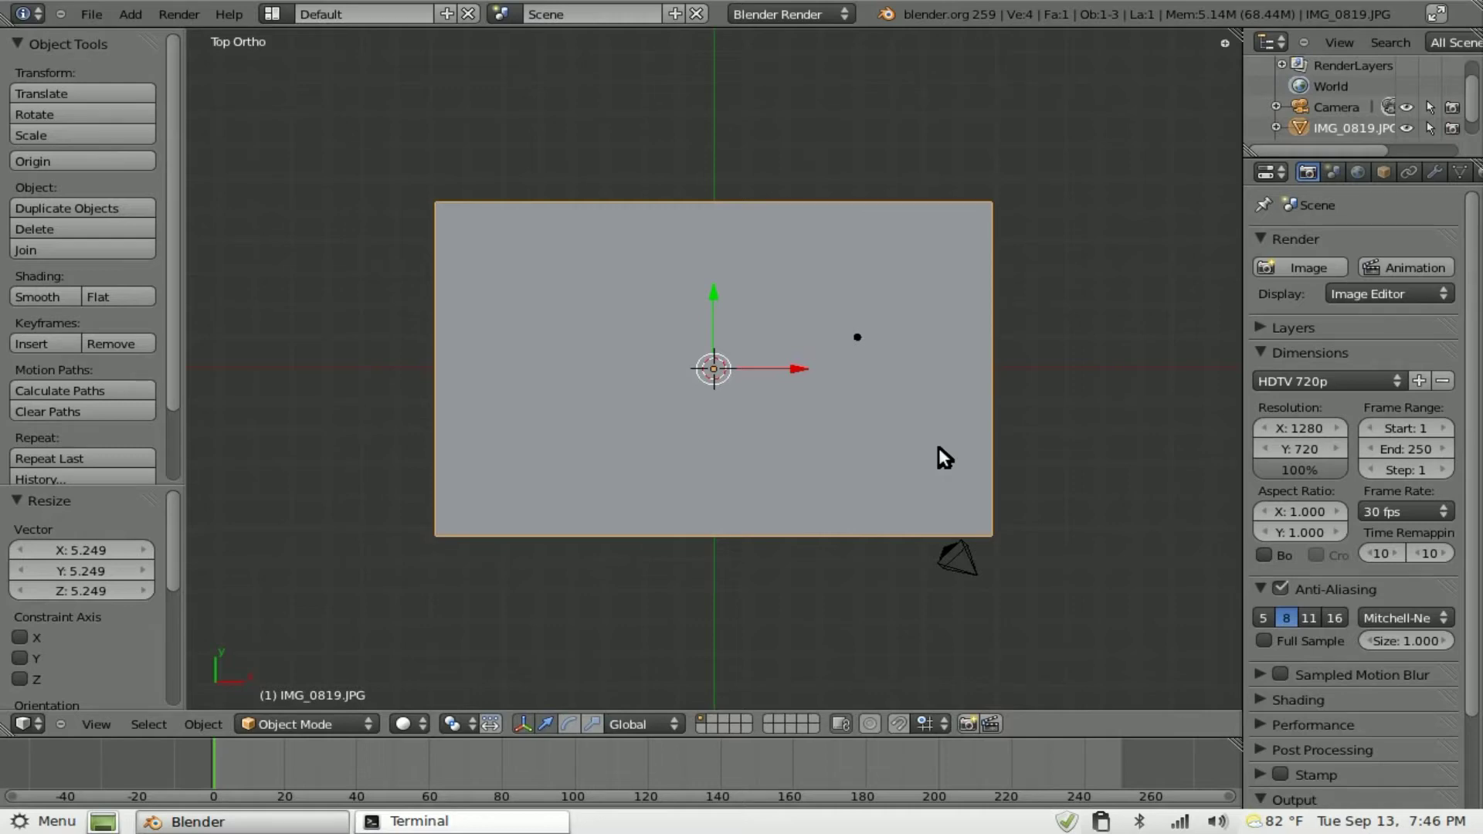
# Step: Align the camera to the top view and render a frame with F12
pyautogui.press('KP_0')
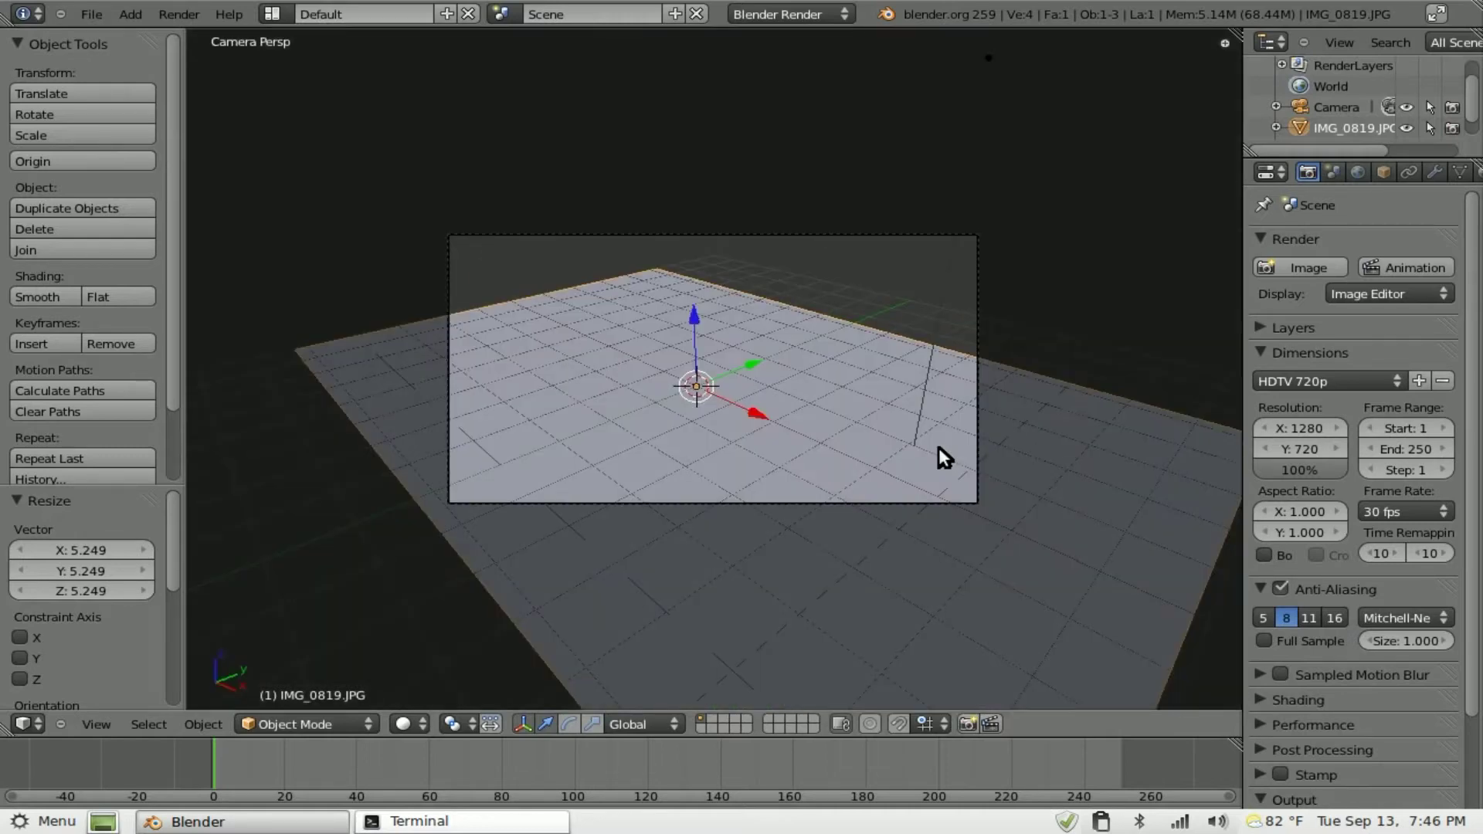
pyautogui.press('KP_7')
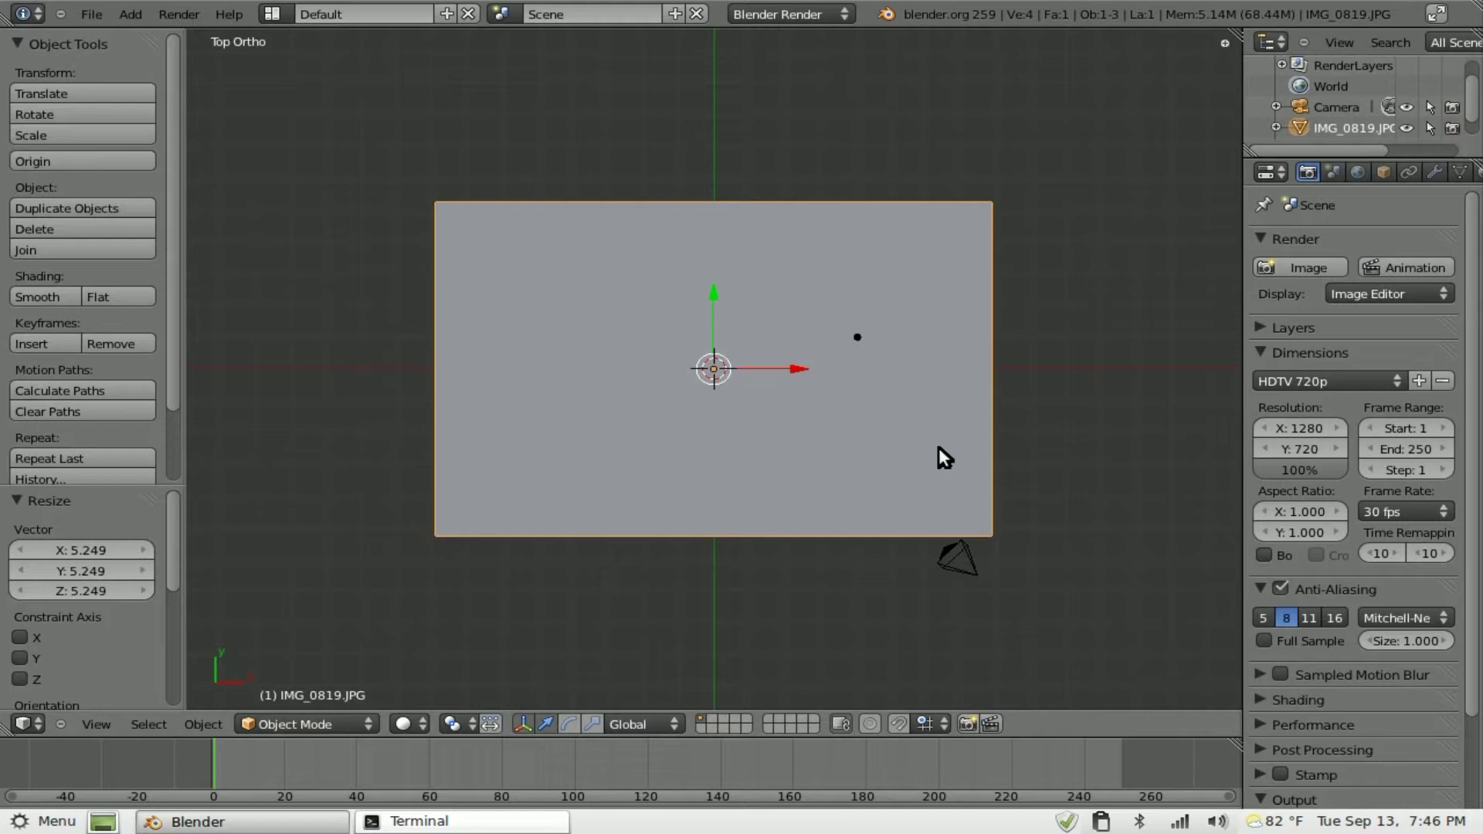
pyautogui.press('ctrl+alt+KP_0')
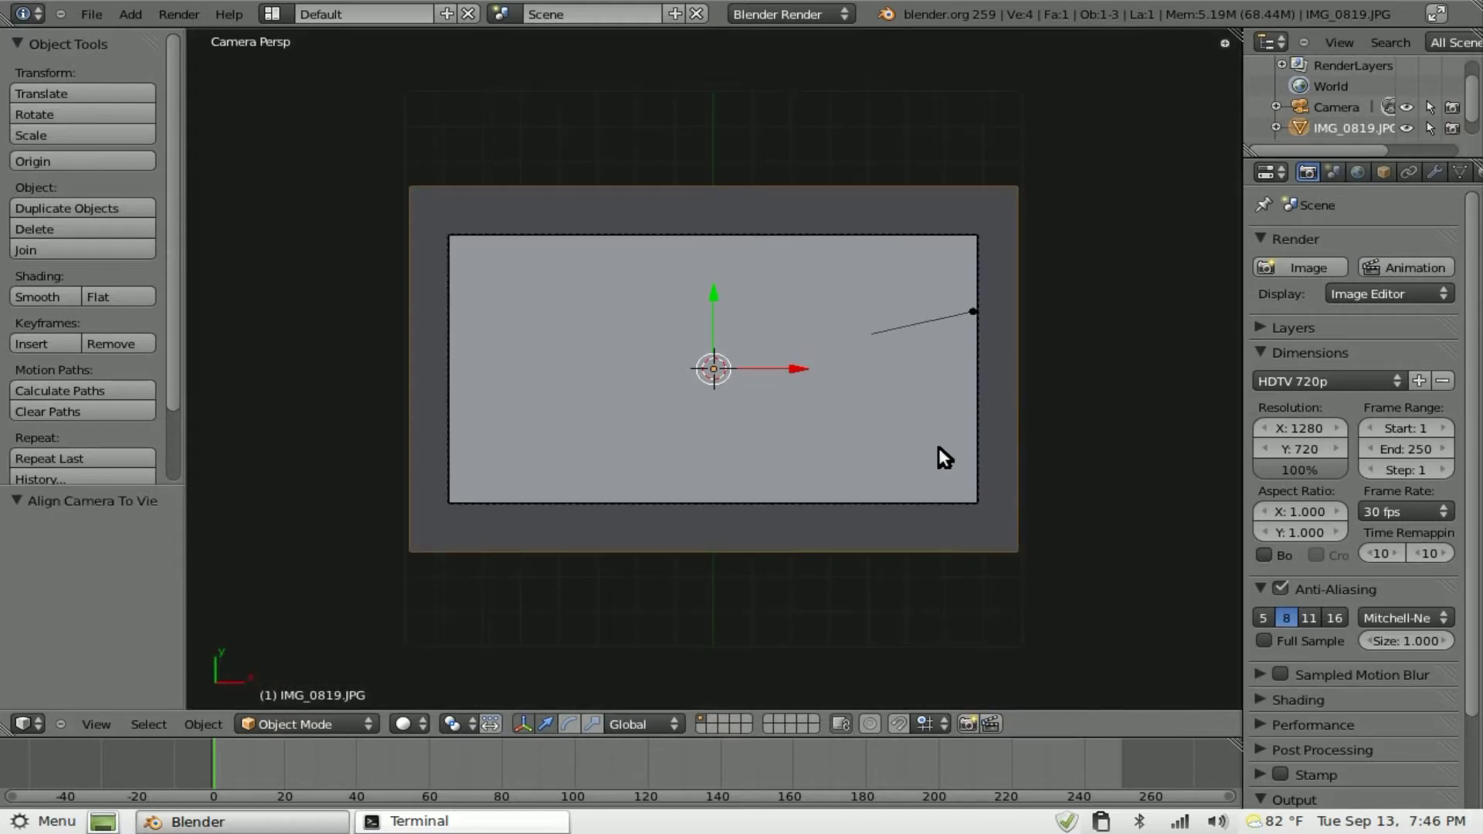
pyautogui.press('F12')
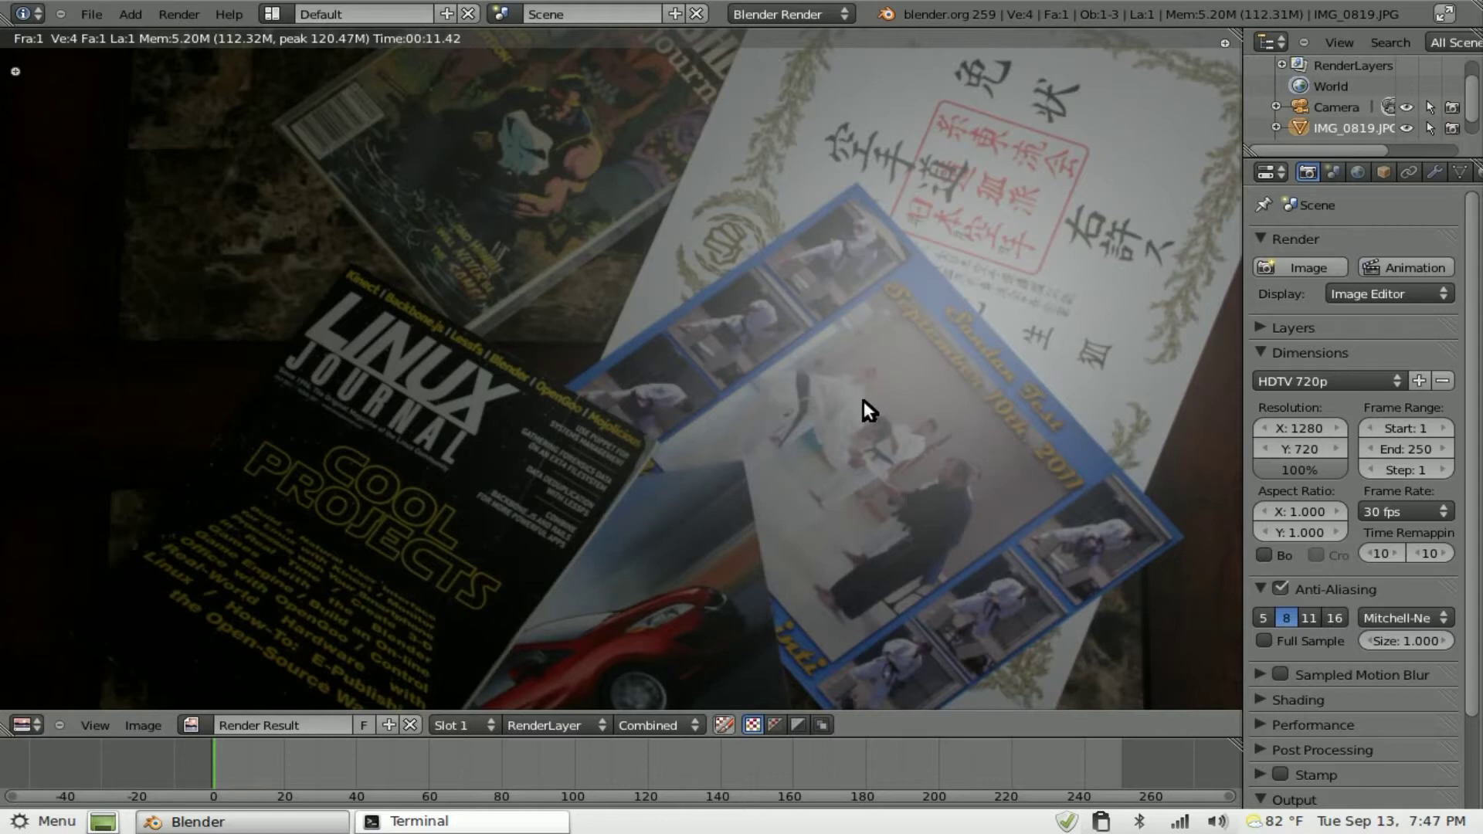
pyautogui.scroll(-1, 822, 382)
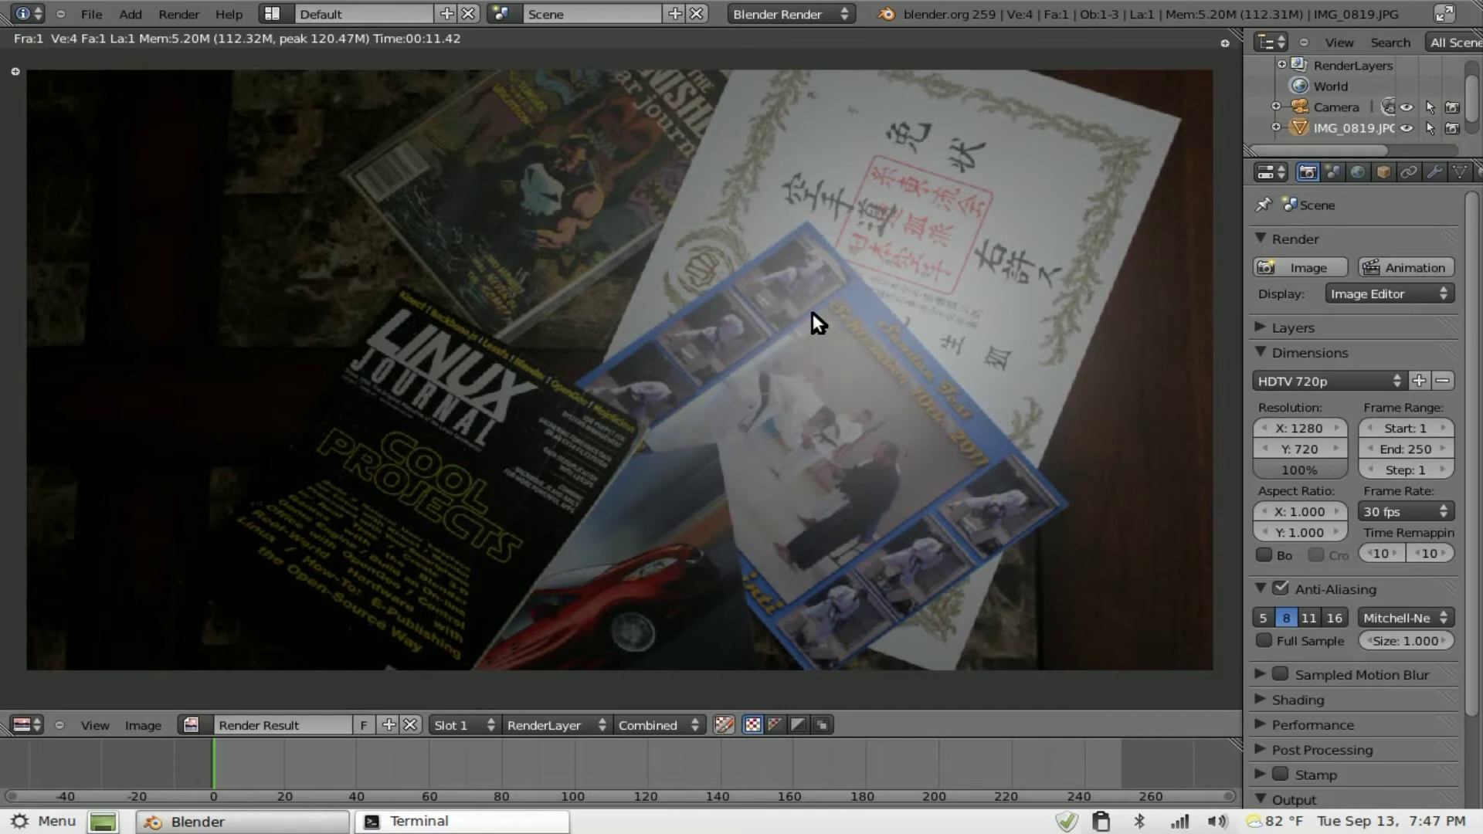
# Step: Import SlowMotion_1.avi as a new plane using Import Images as Planes
pyautogui.press('Escape')
pyautogui.press('space')
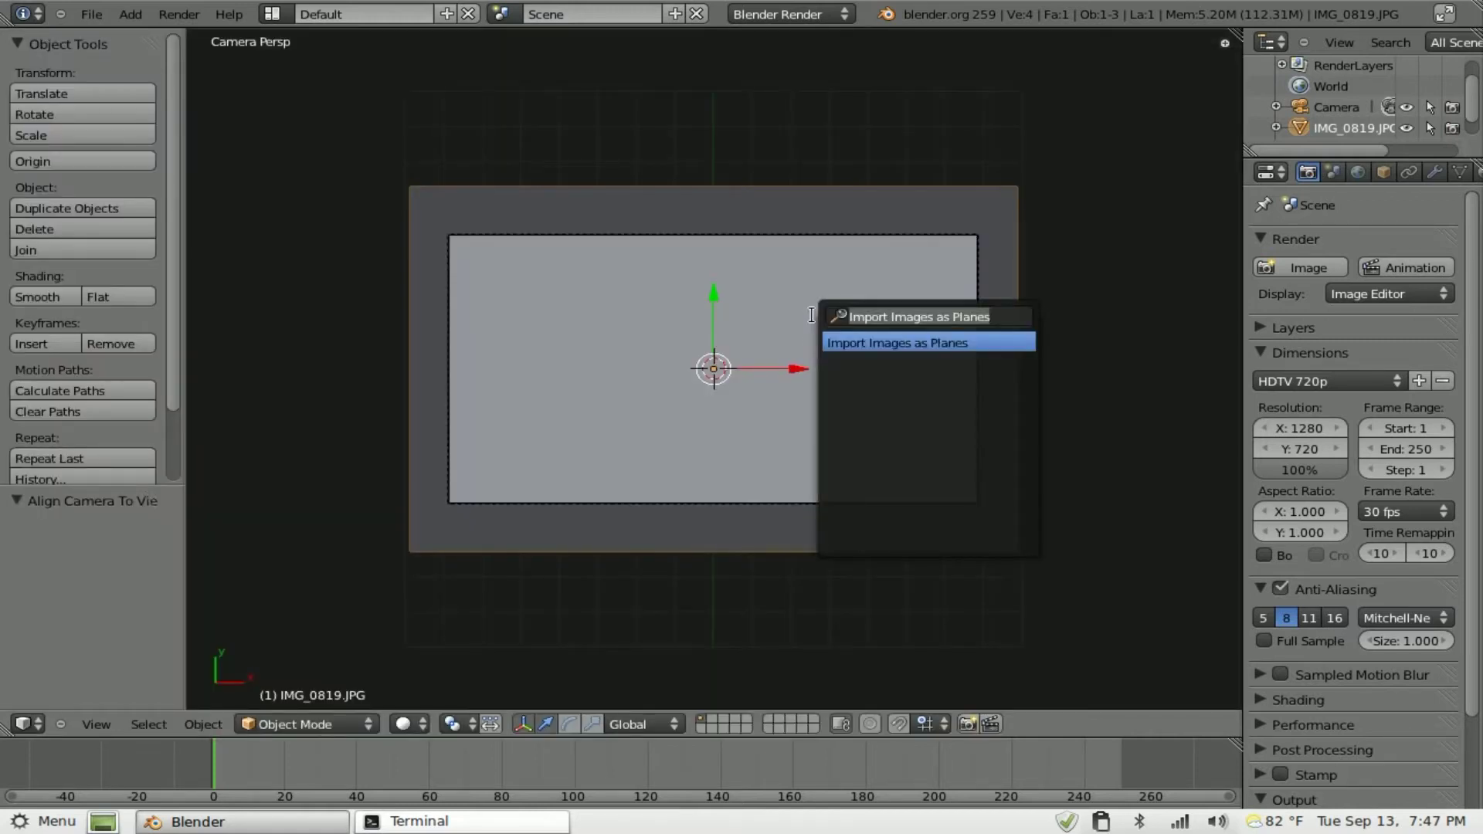
pyautogui.press('Return')
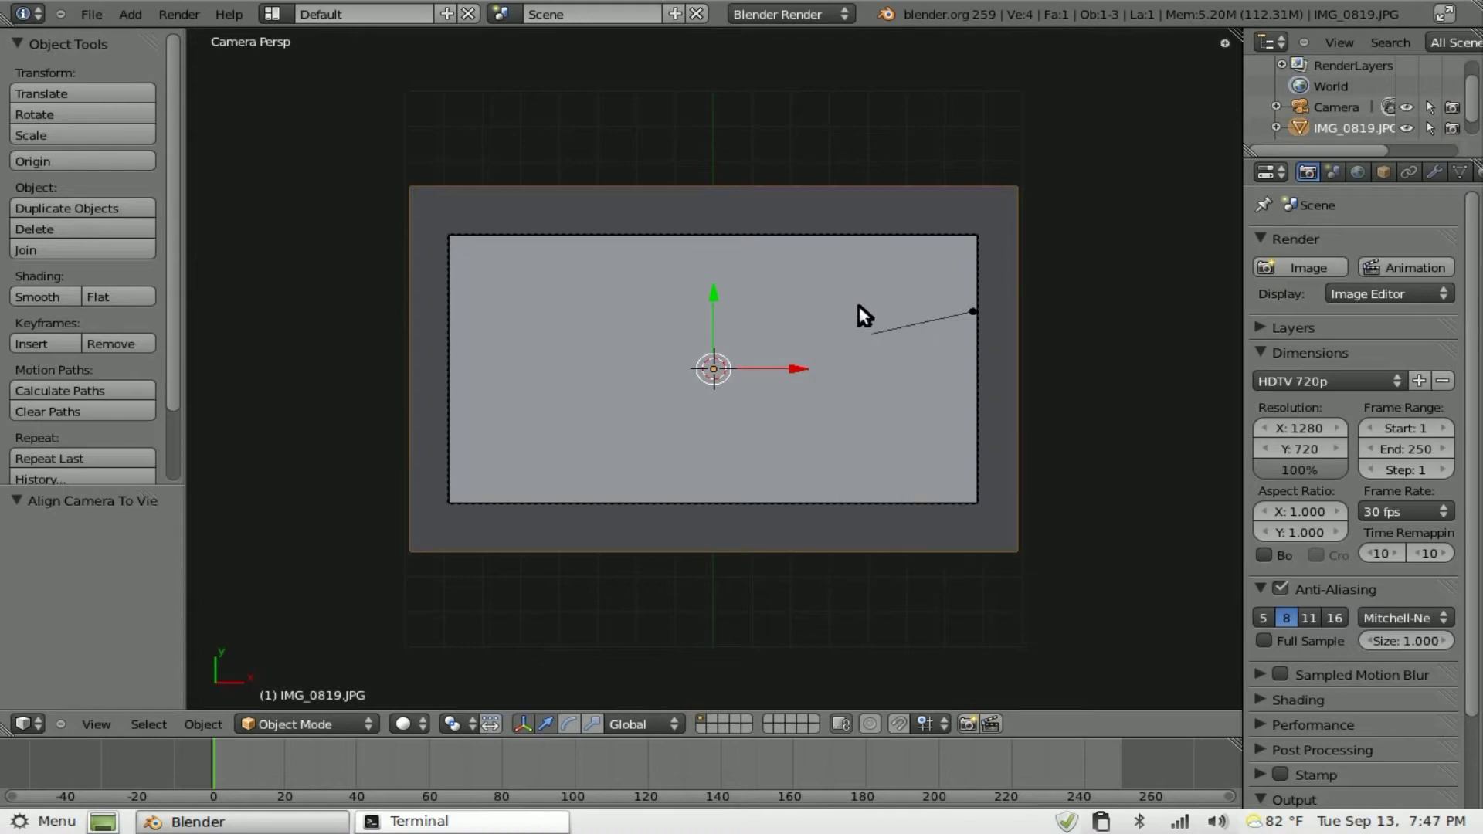
pyautogui.press('space')
pyautogui.click(950, 339)
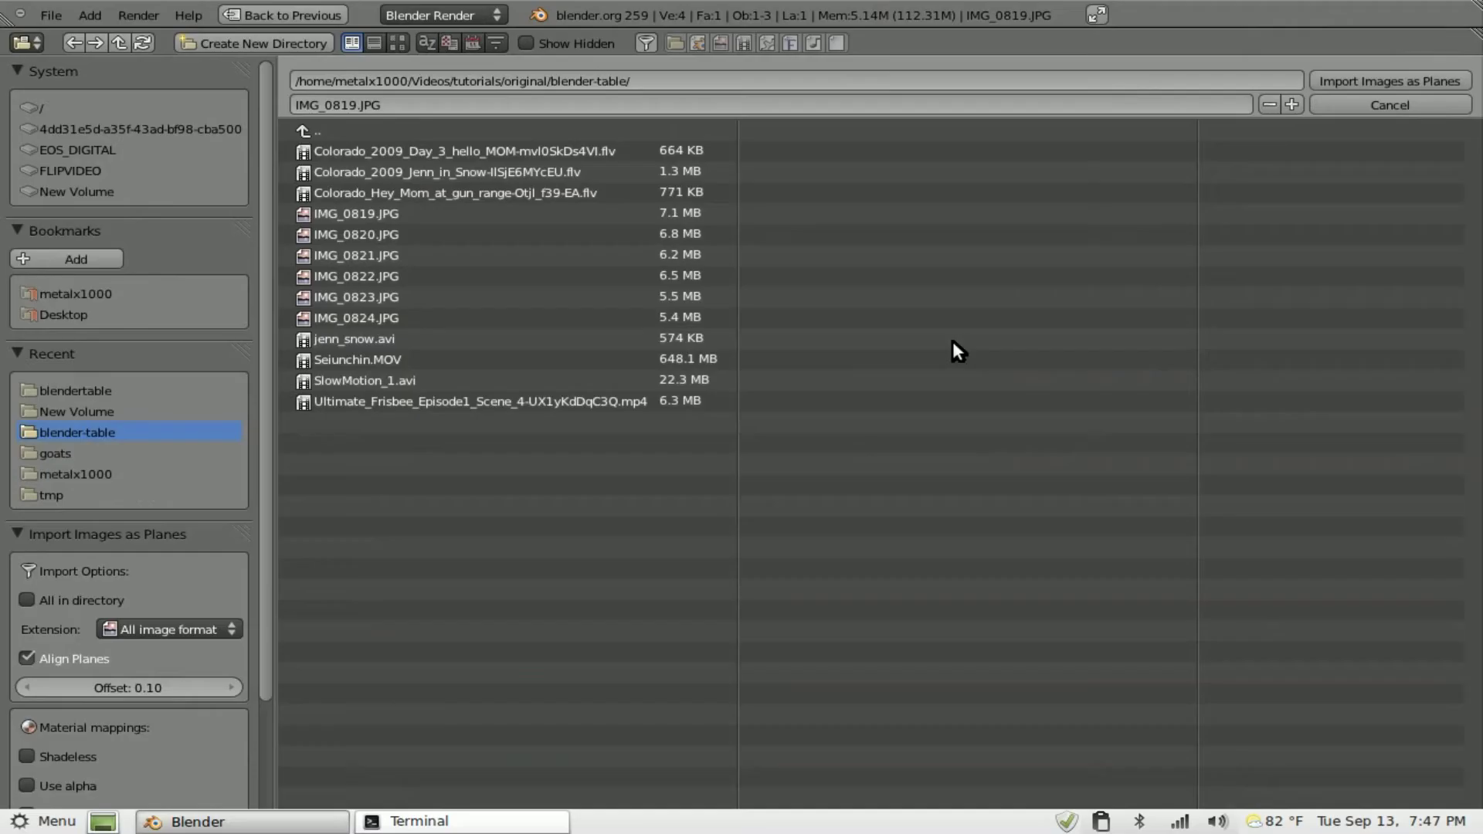
pyautogui.click(396, 42)
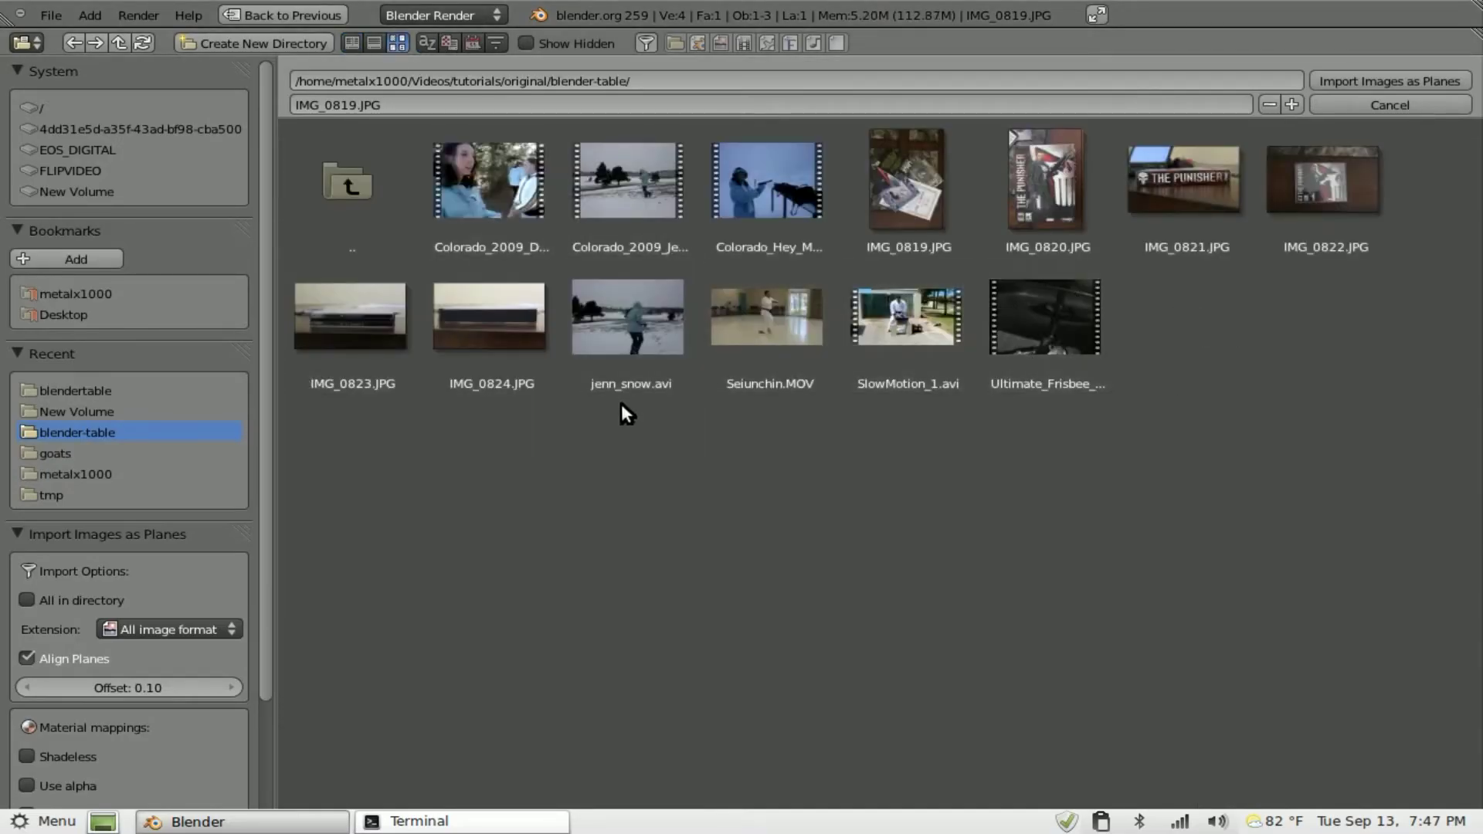
pyautogui.click(905, 333)
pyautogui.click(1401, 83)
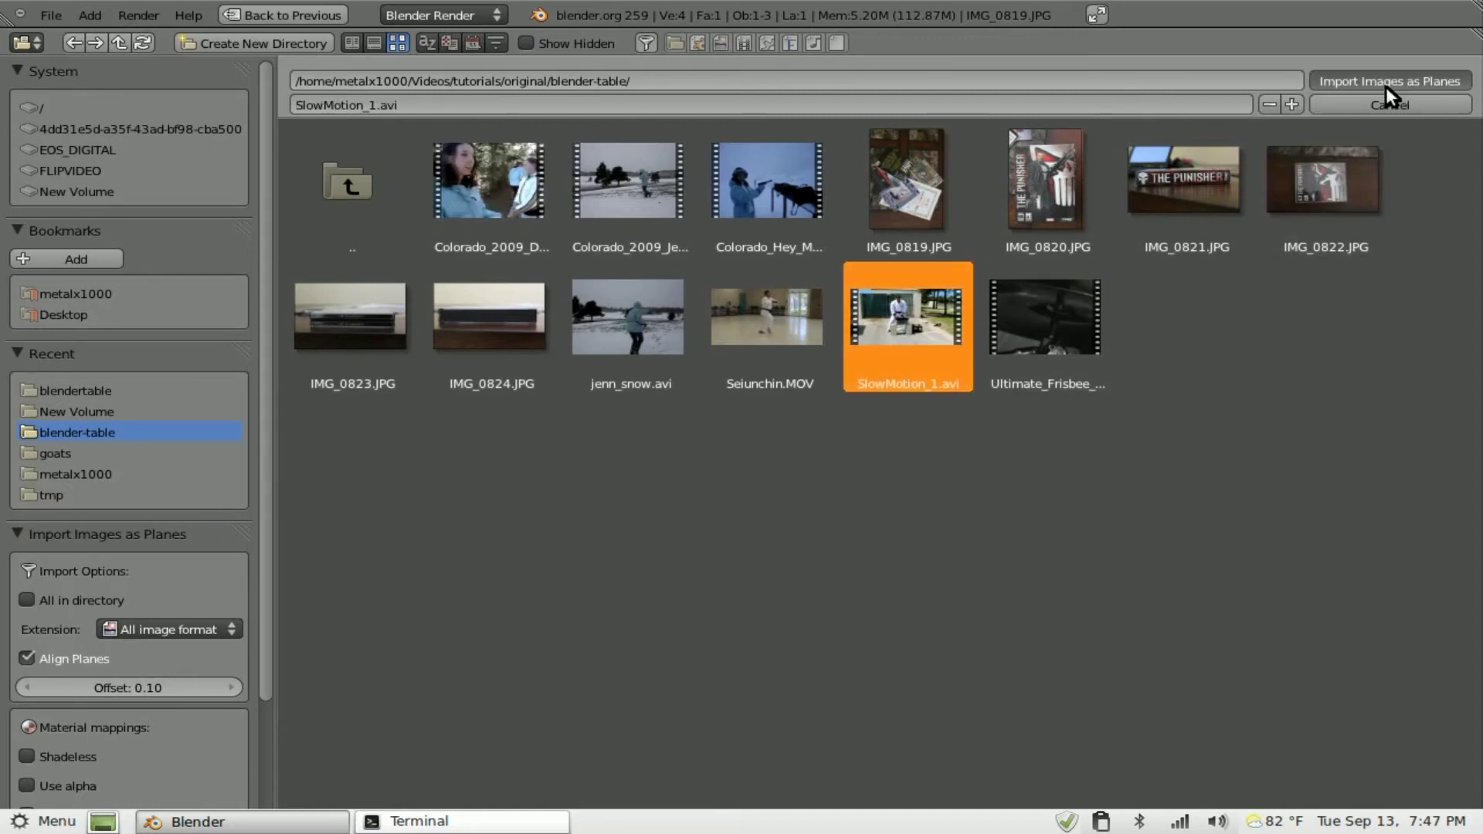
# Step: Shrink the video plane to 0.678 and view it from the right in wireframe
pyautogui.press('s')
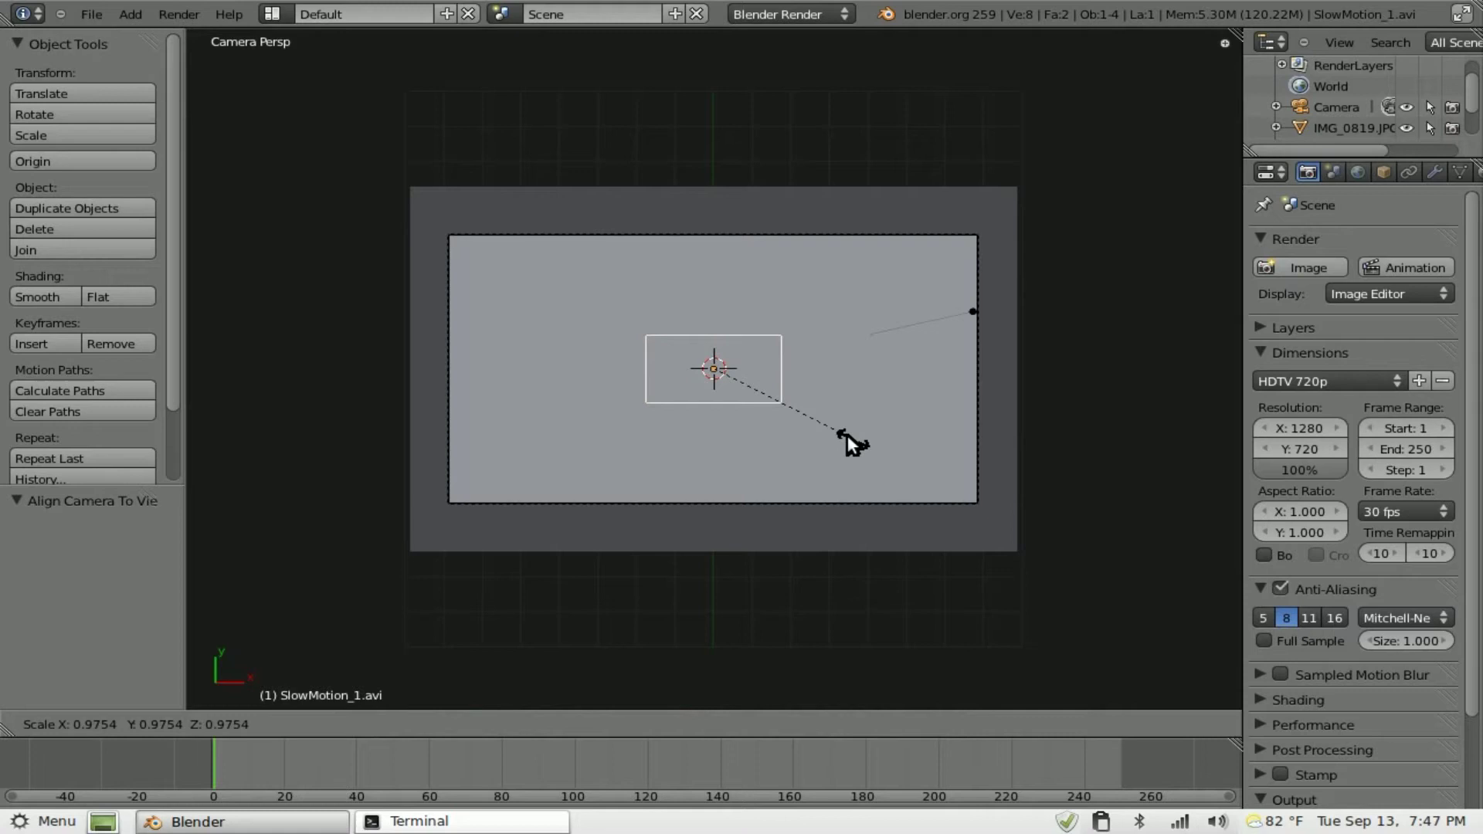
pyautogui.click(813, 418)
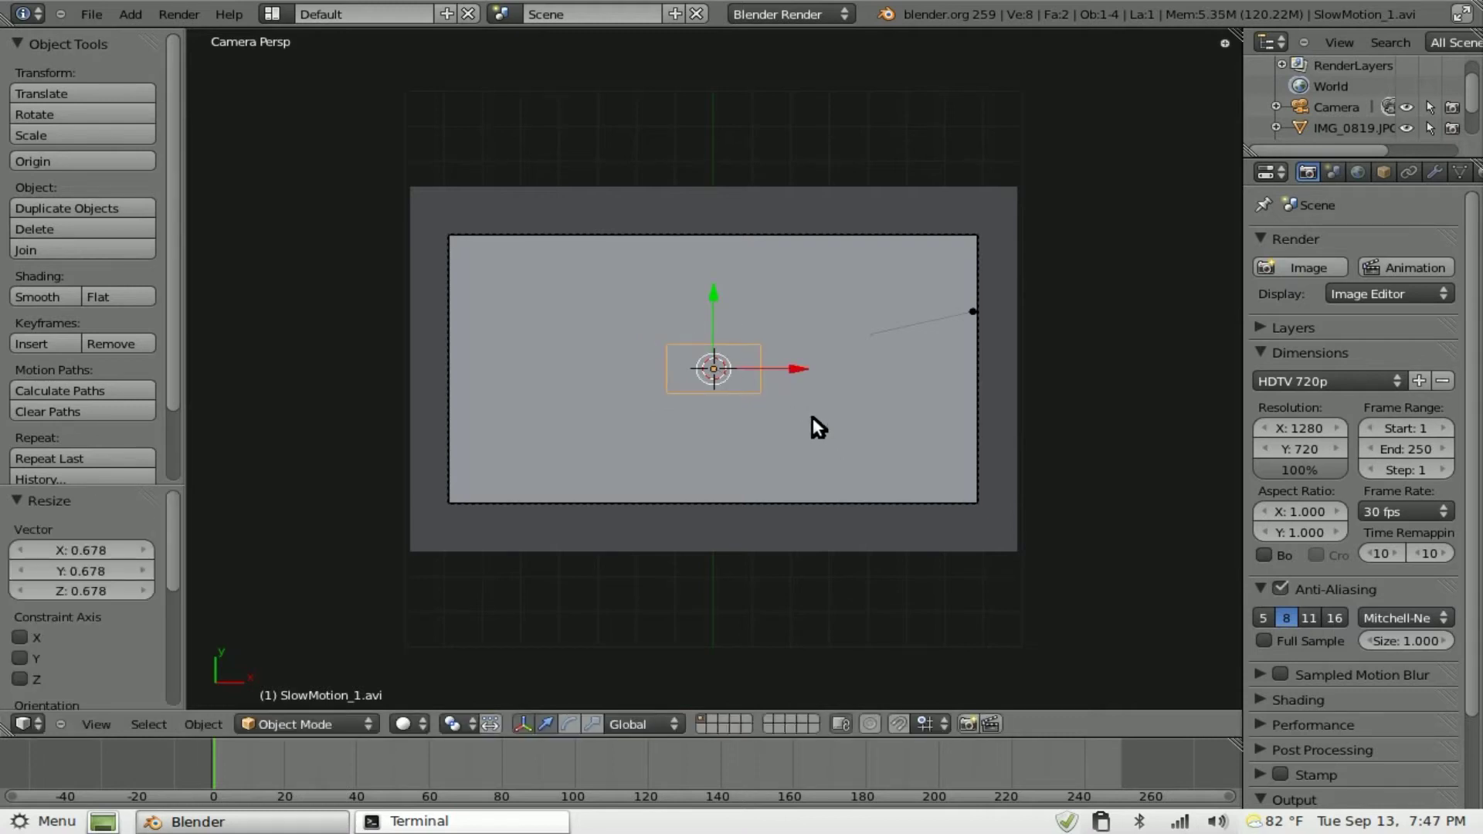
pyautogui.press('KP_3')
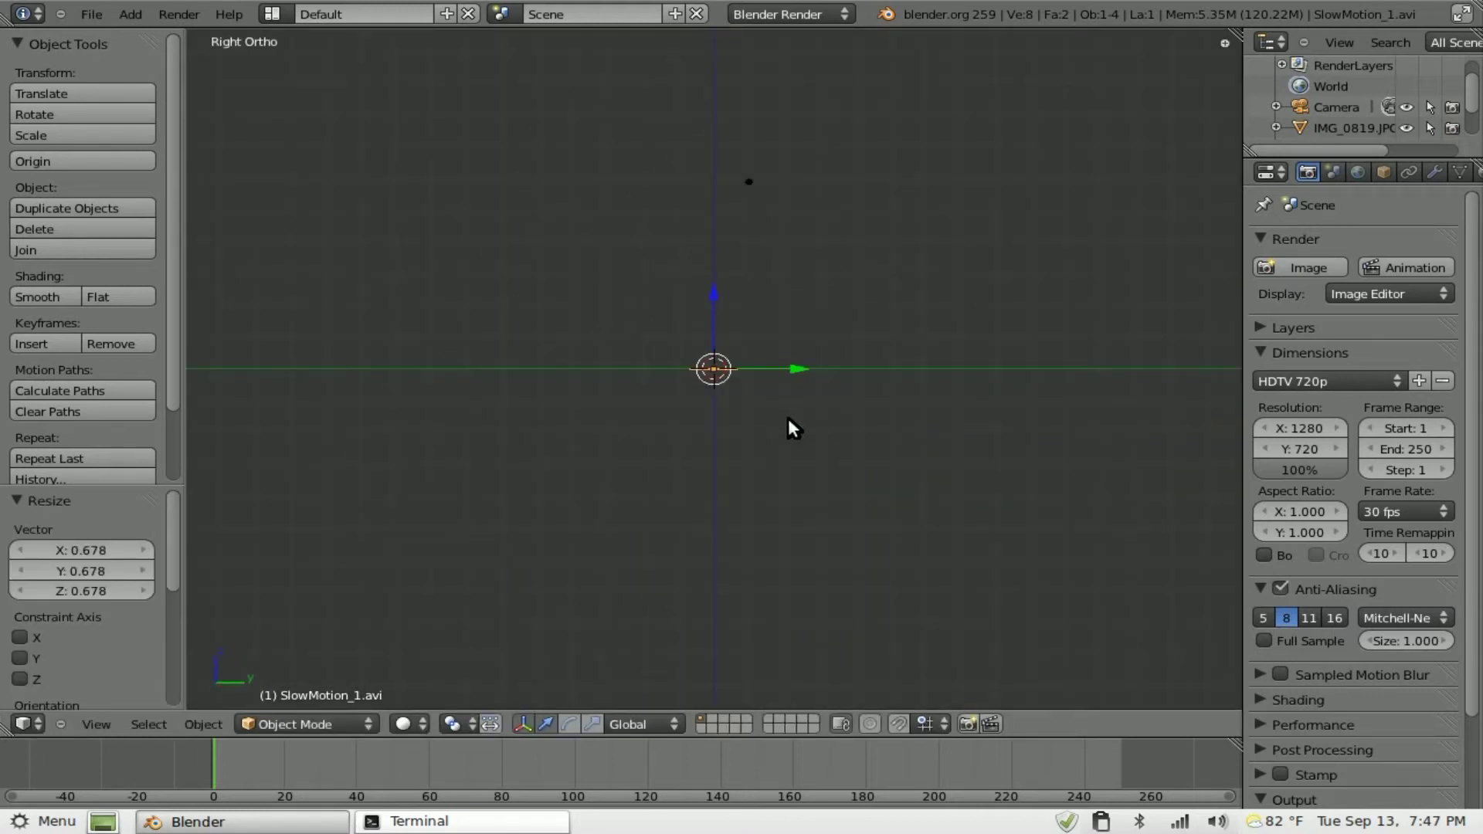
pyautogui.press('z')
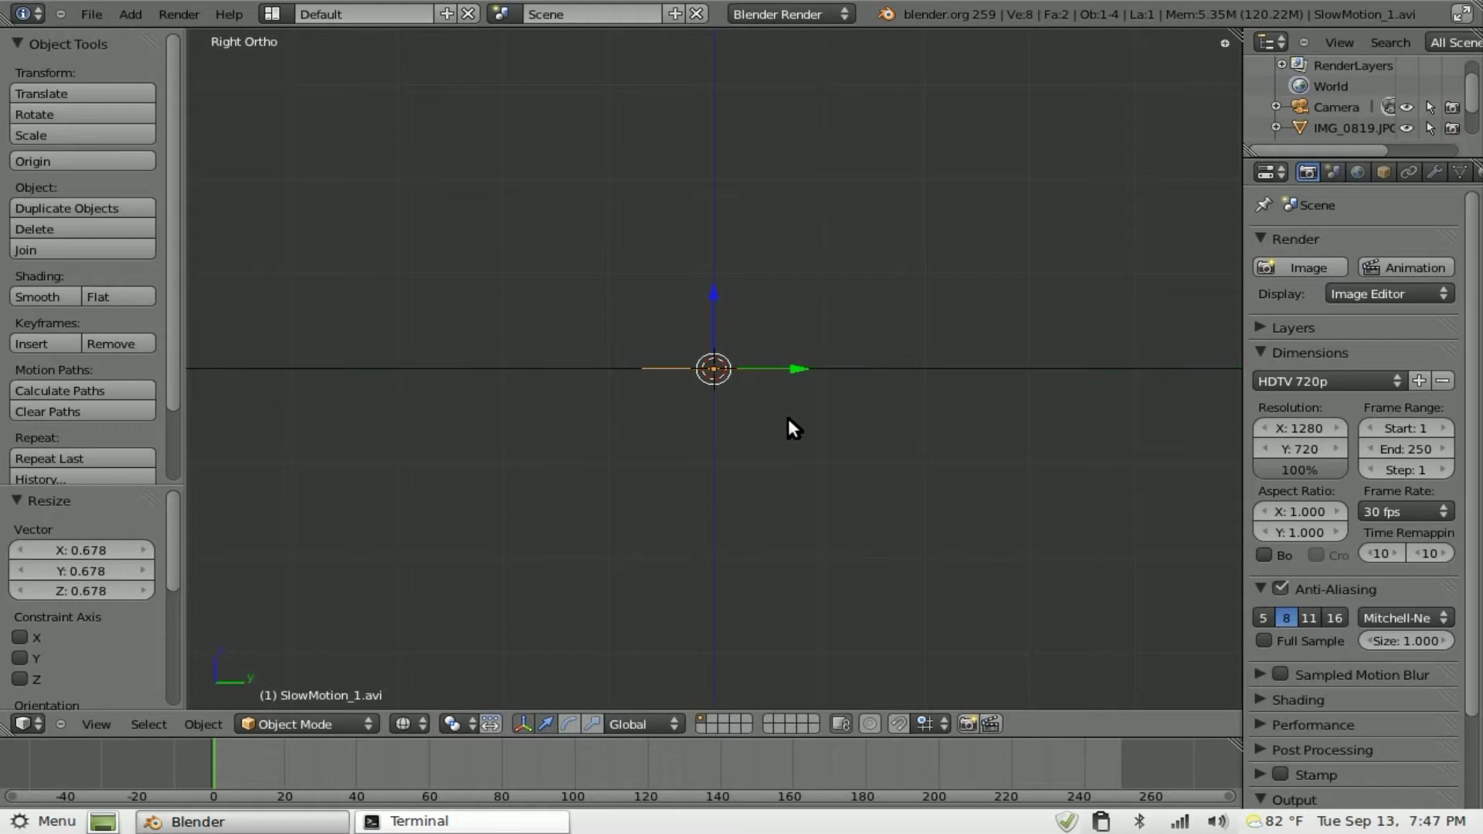
pyautogui.scroll(6, 788, 418)
# Step: Raise the plane along Z to about 0.007 above the photo, then return to camera view
pyautogui.press('g')
pyautogui.press('z')
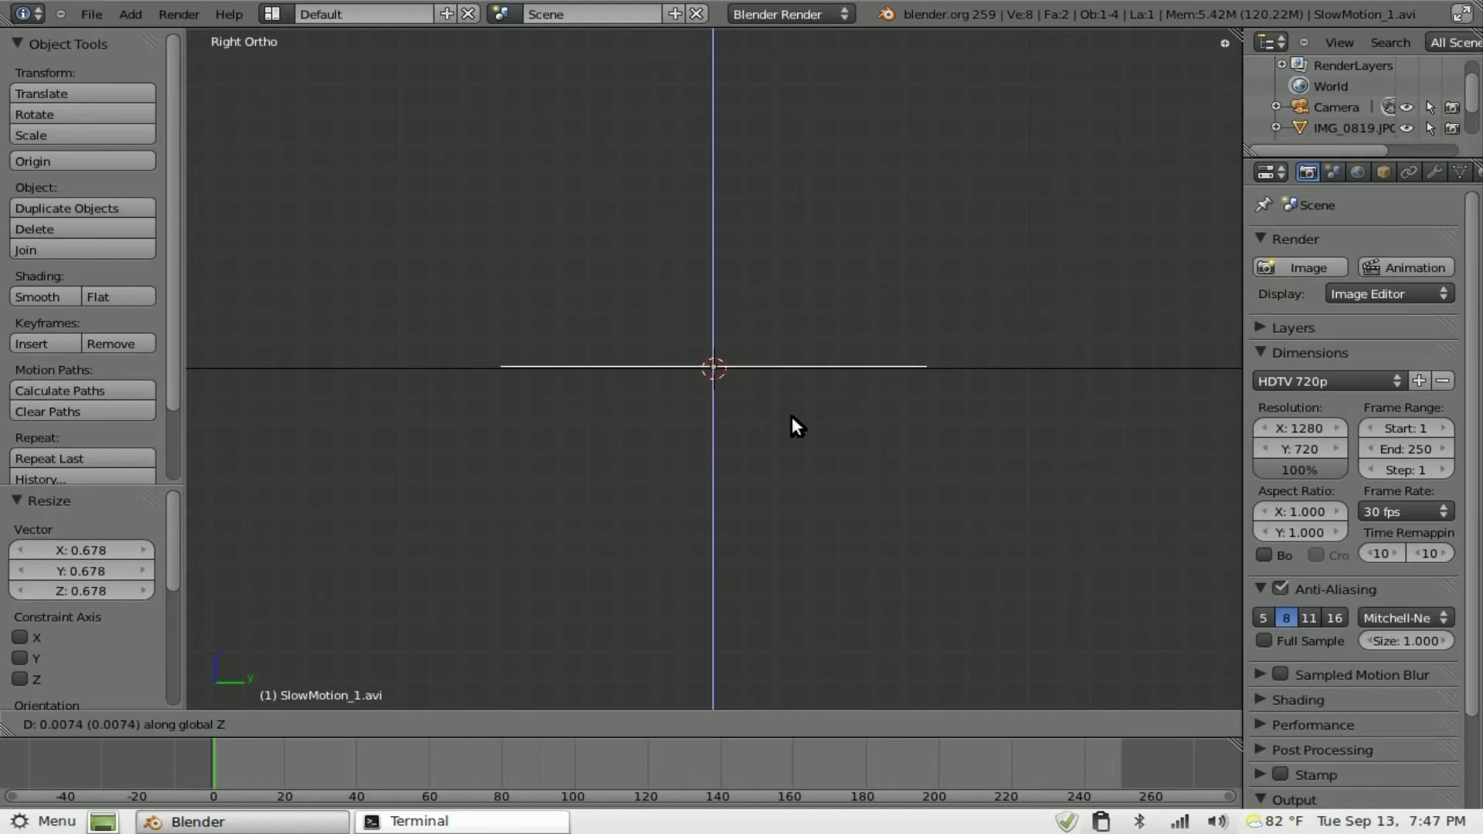
pyautogui.click(791, 417)
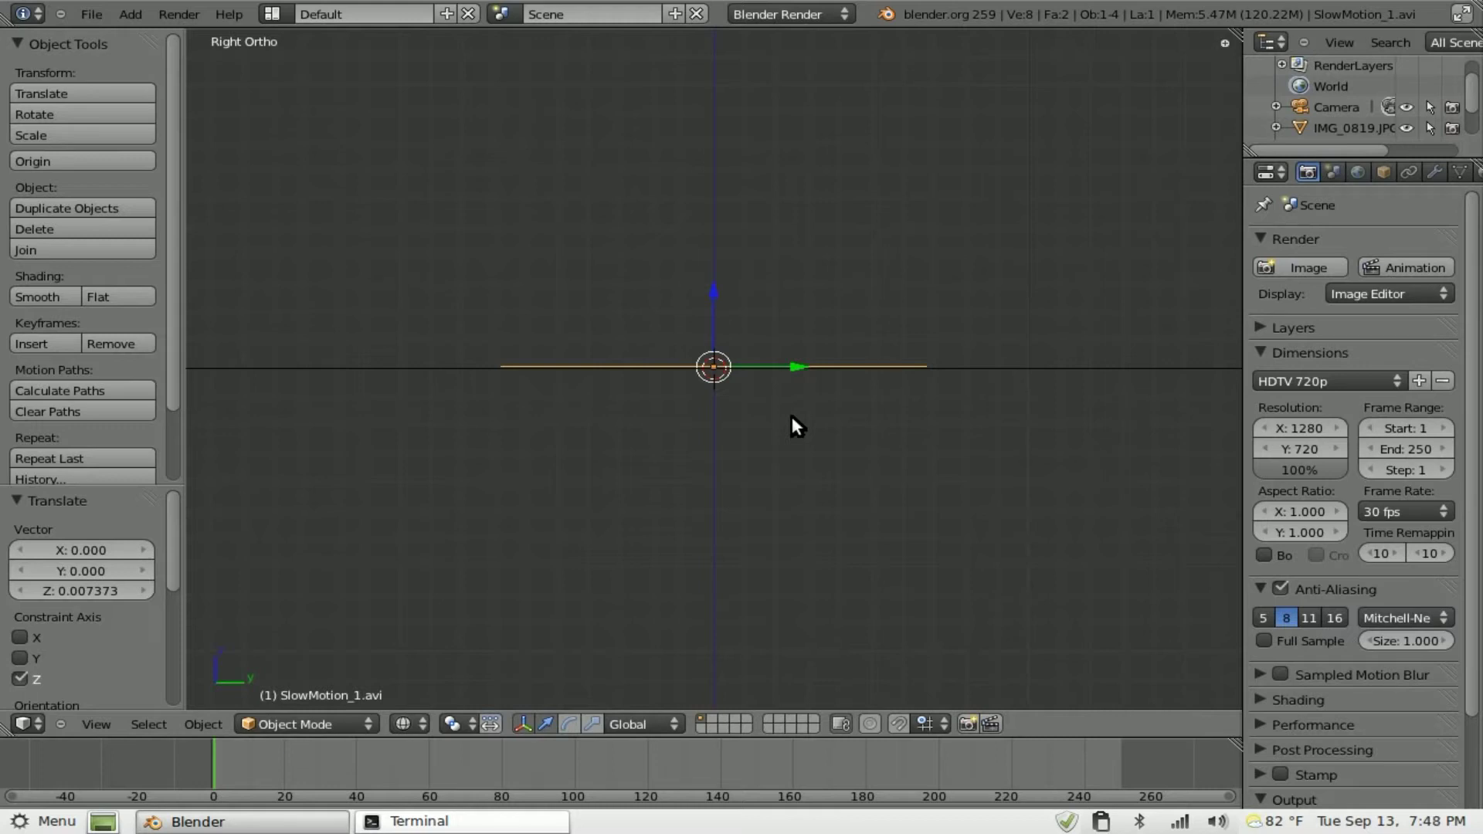
pyautogui.press('KP_0')
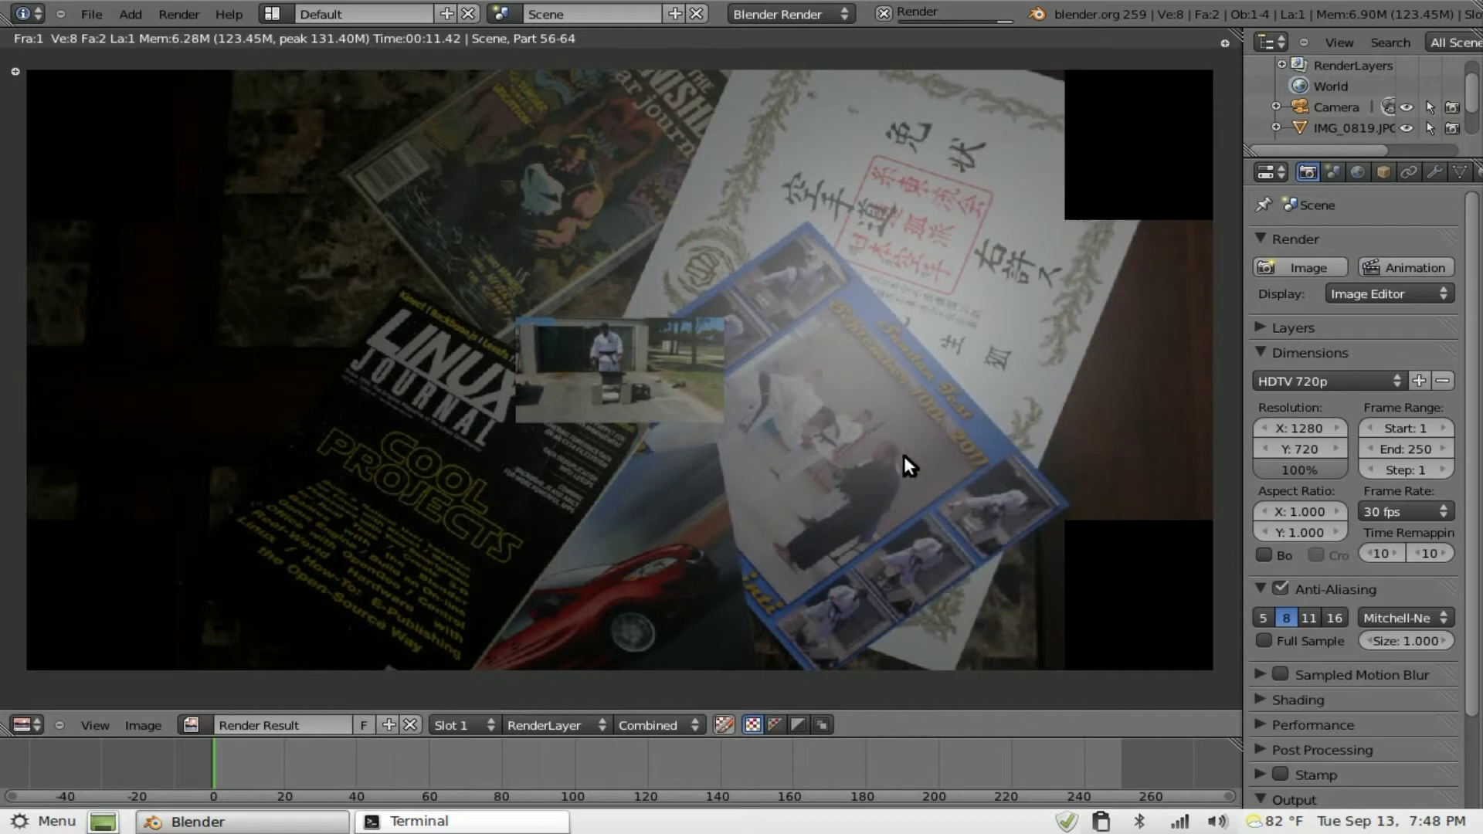
# Step: Move the video plane to the lower right of the table, tilt it, and test render
pyautogui.press('Escape')
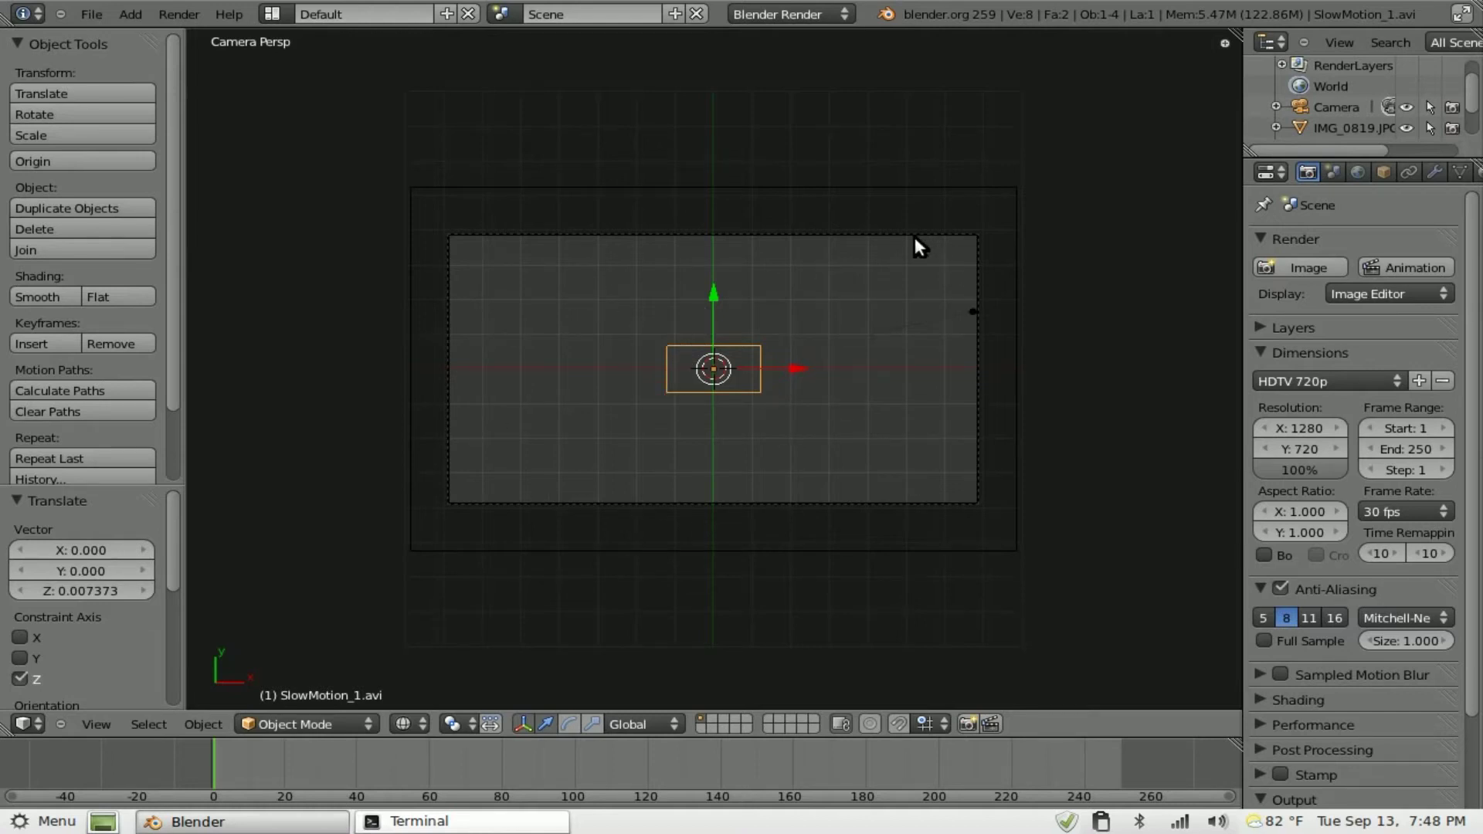
pyautogui.press('g')
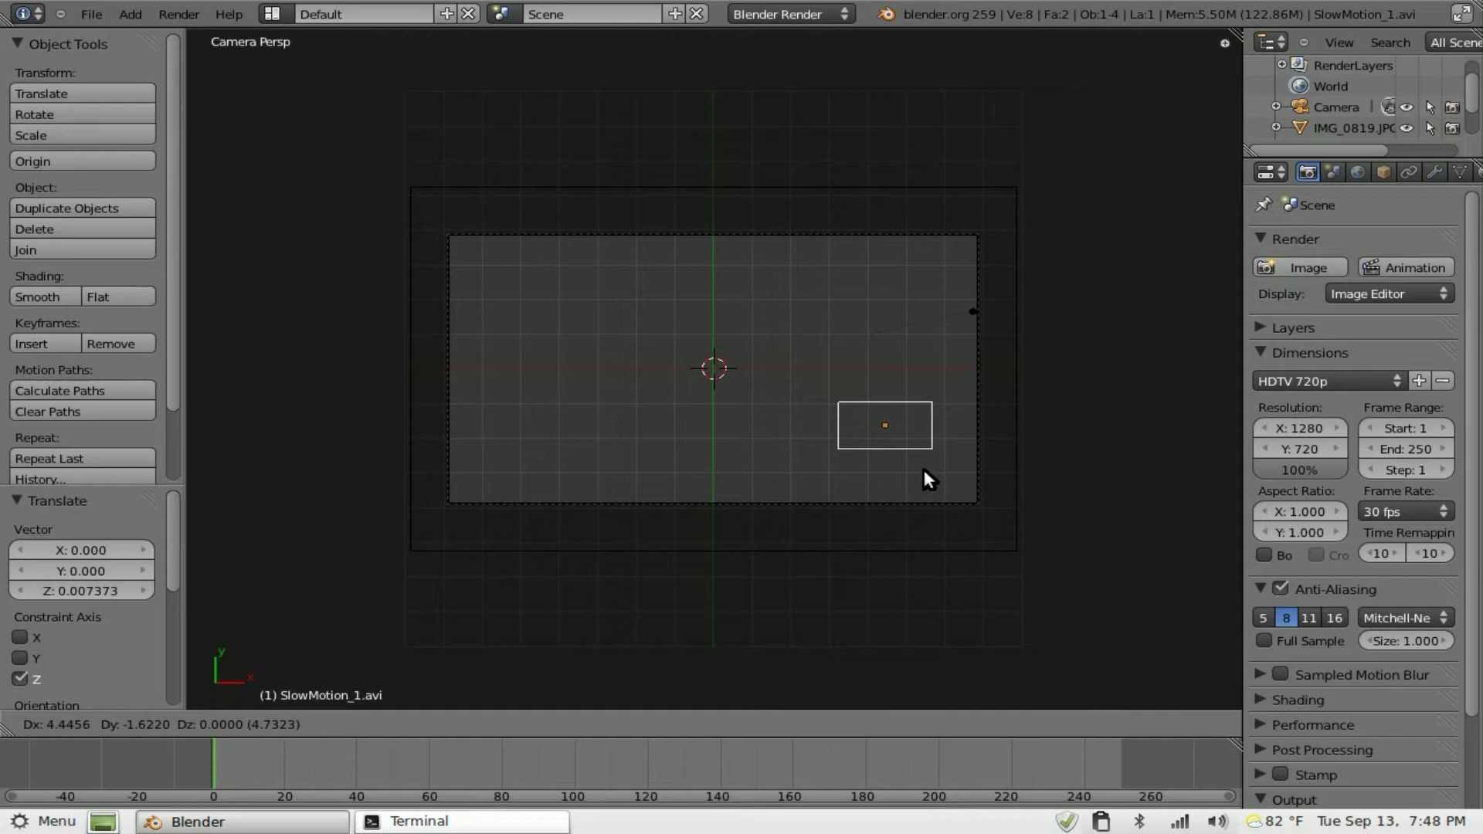
pyautogui.click(938, 472)
pyautogui.press('r')
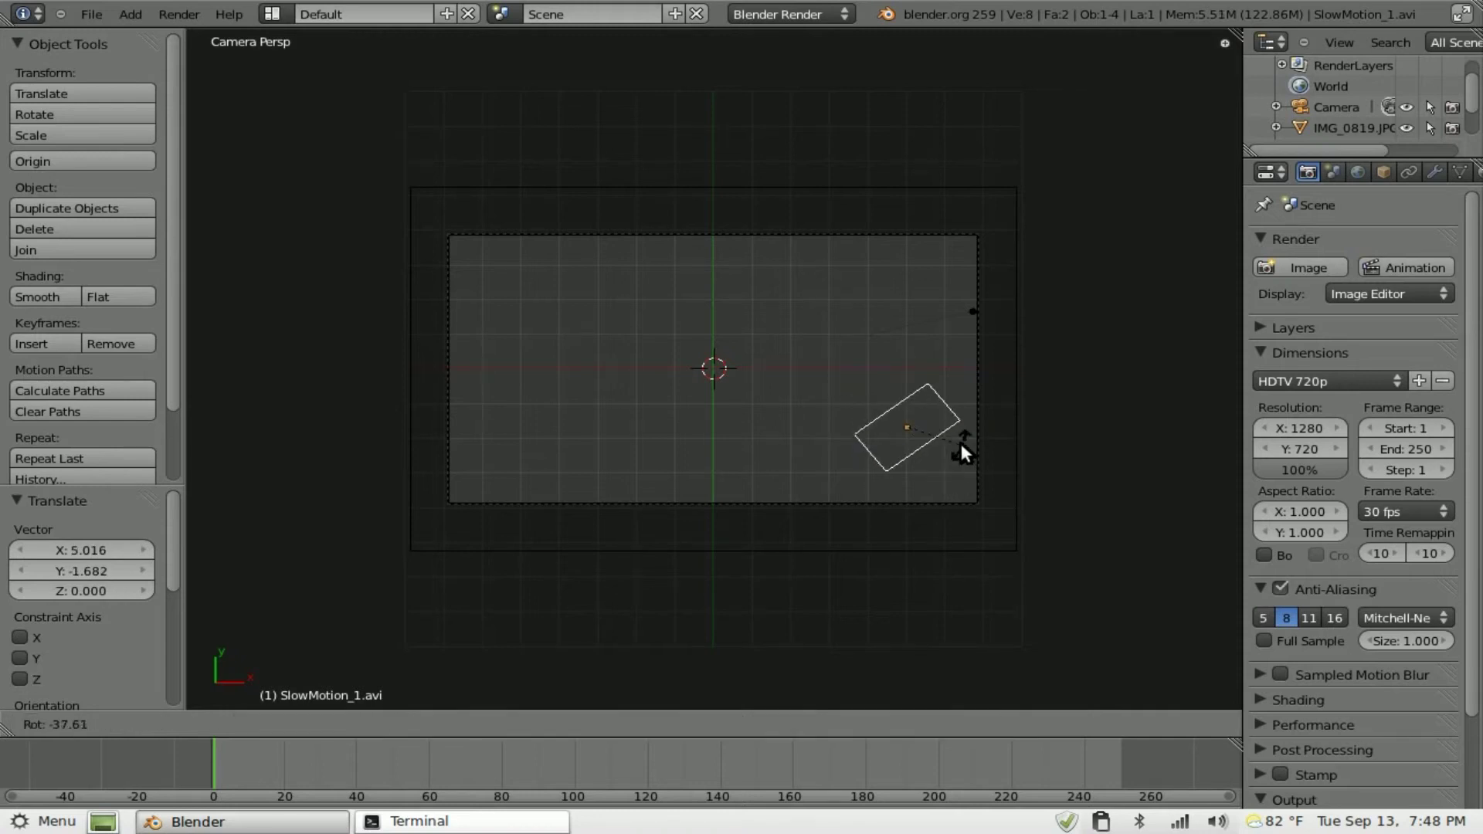
pyautogui.click(961, 444)
pyautogui.press('F12')
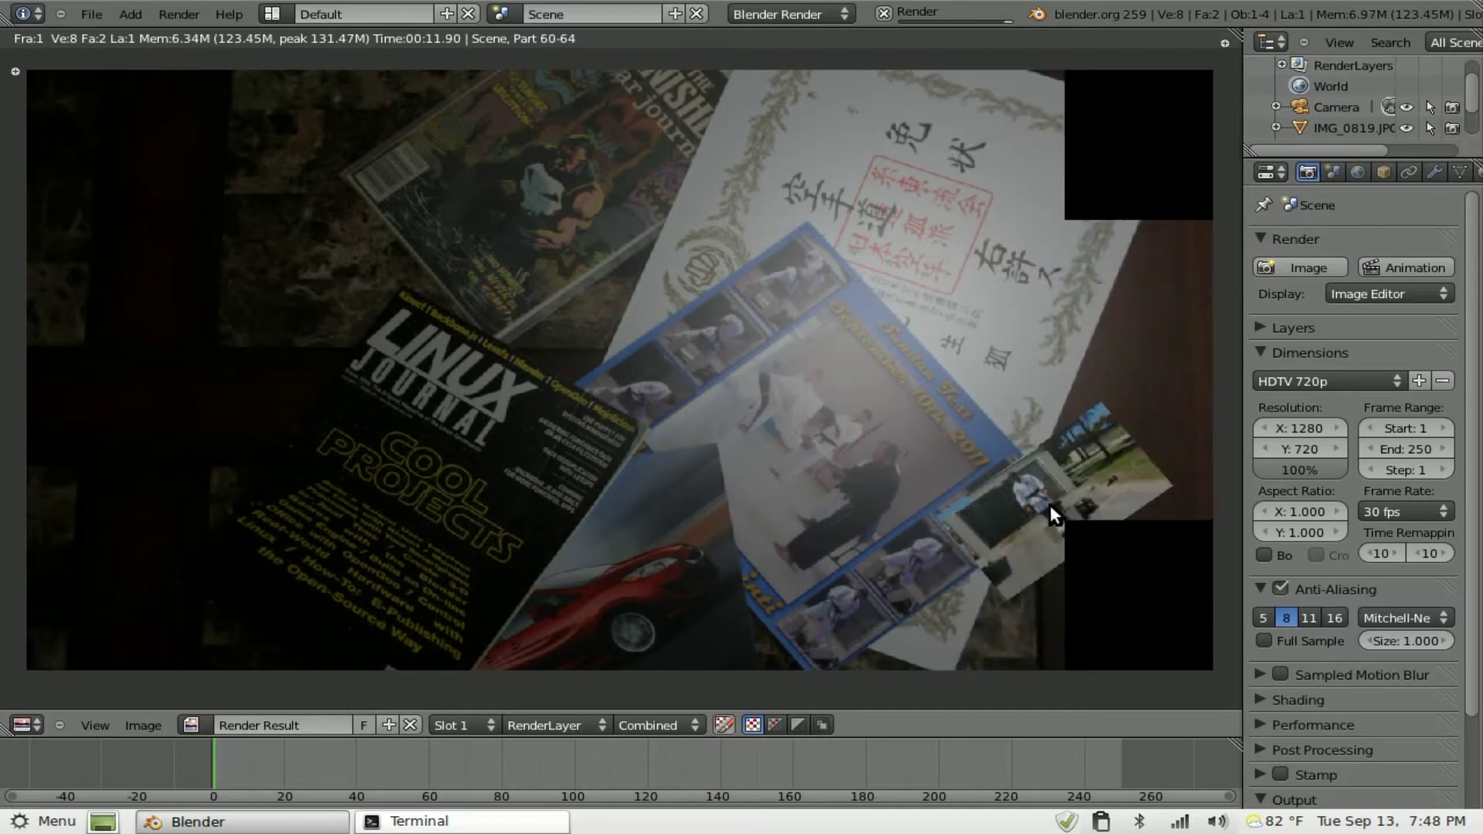
# Step: Re-rotate the video plane to about 56.3°
pyautogui.press('Escape')
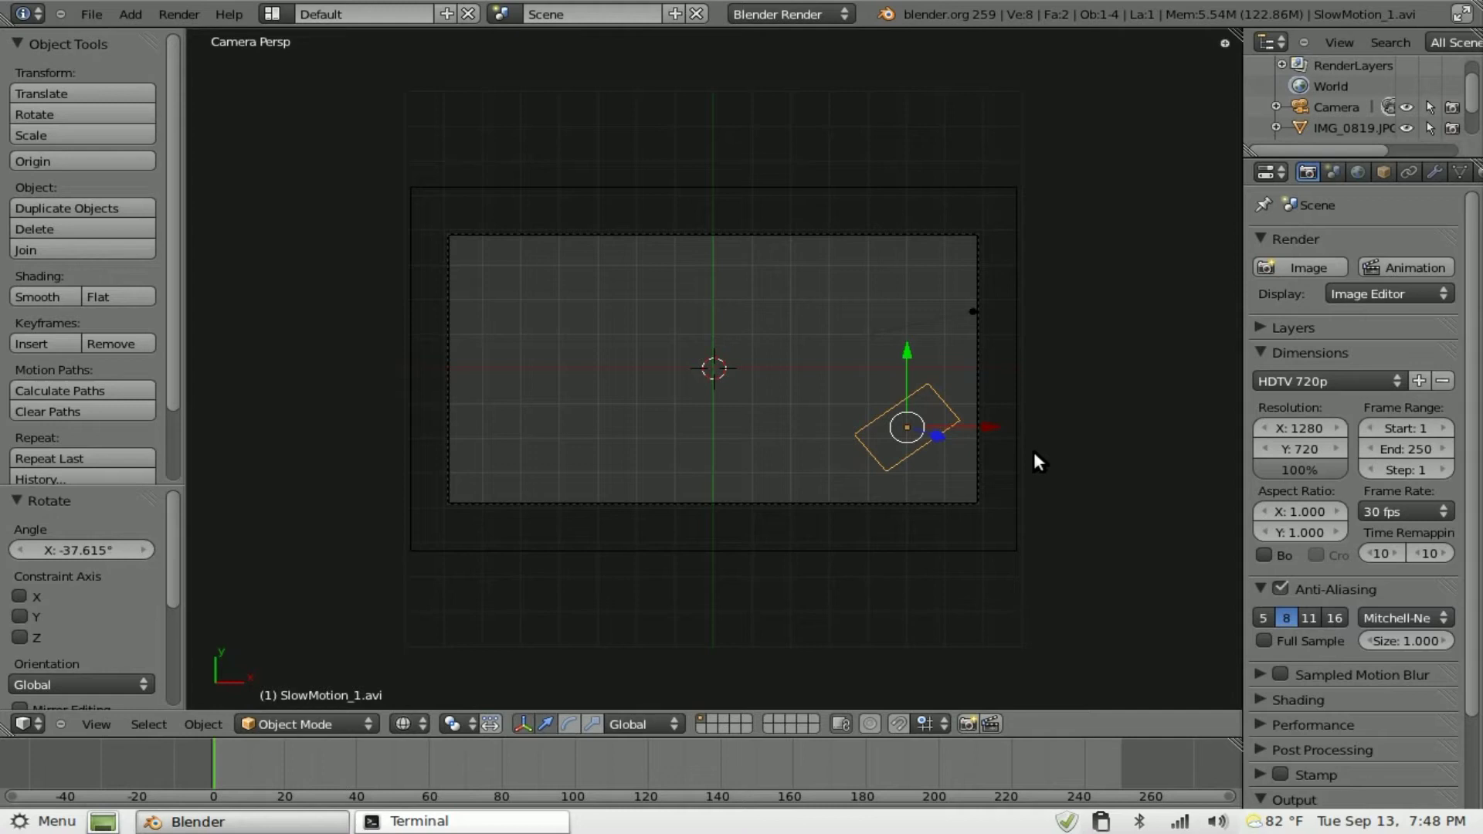
pyautogui.press('r')
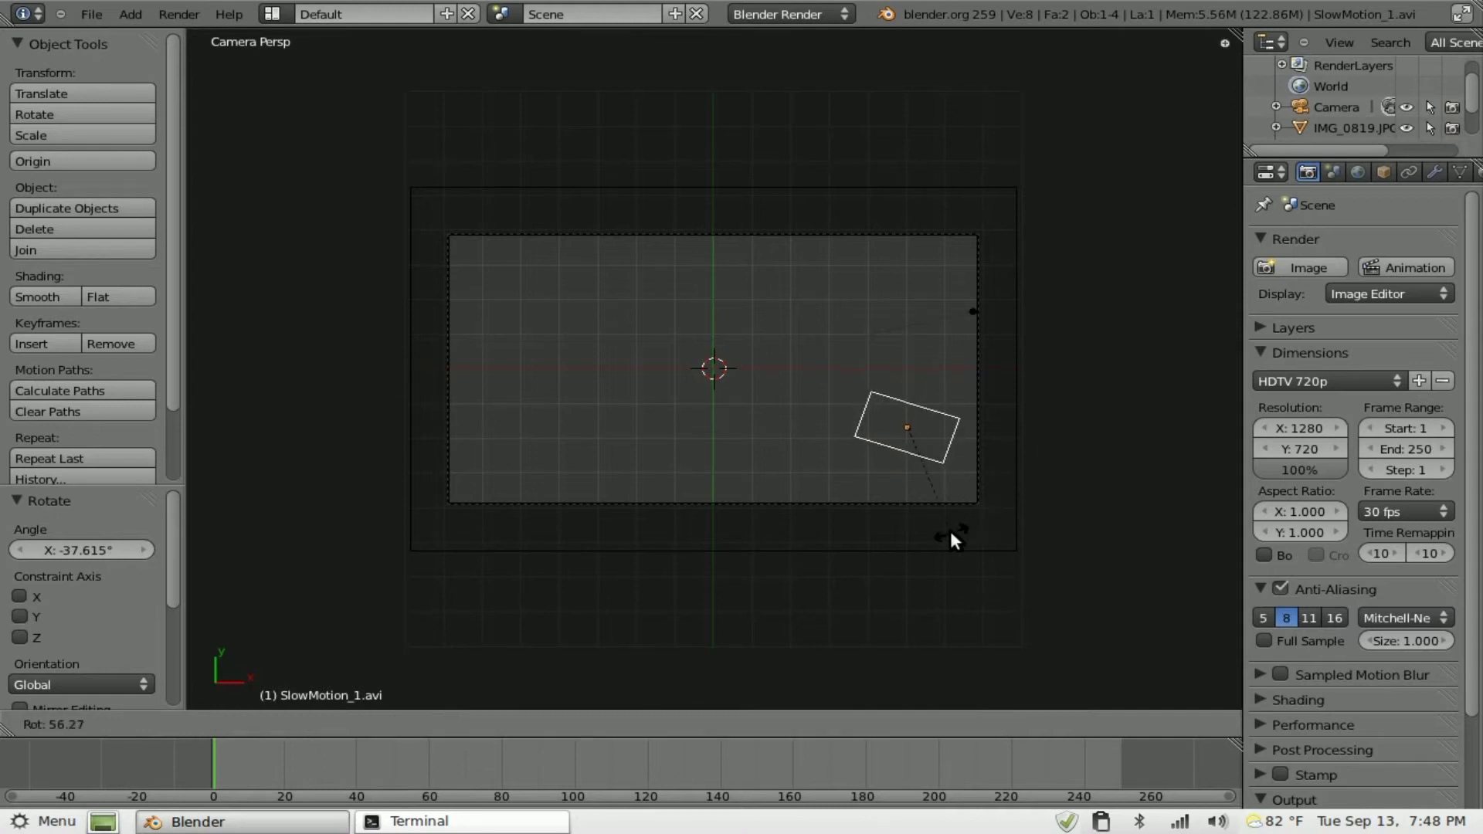
pyautogui.click(951, 533)
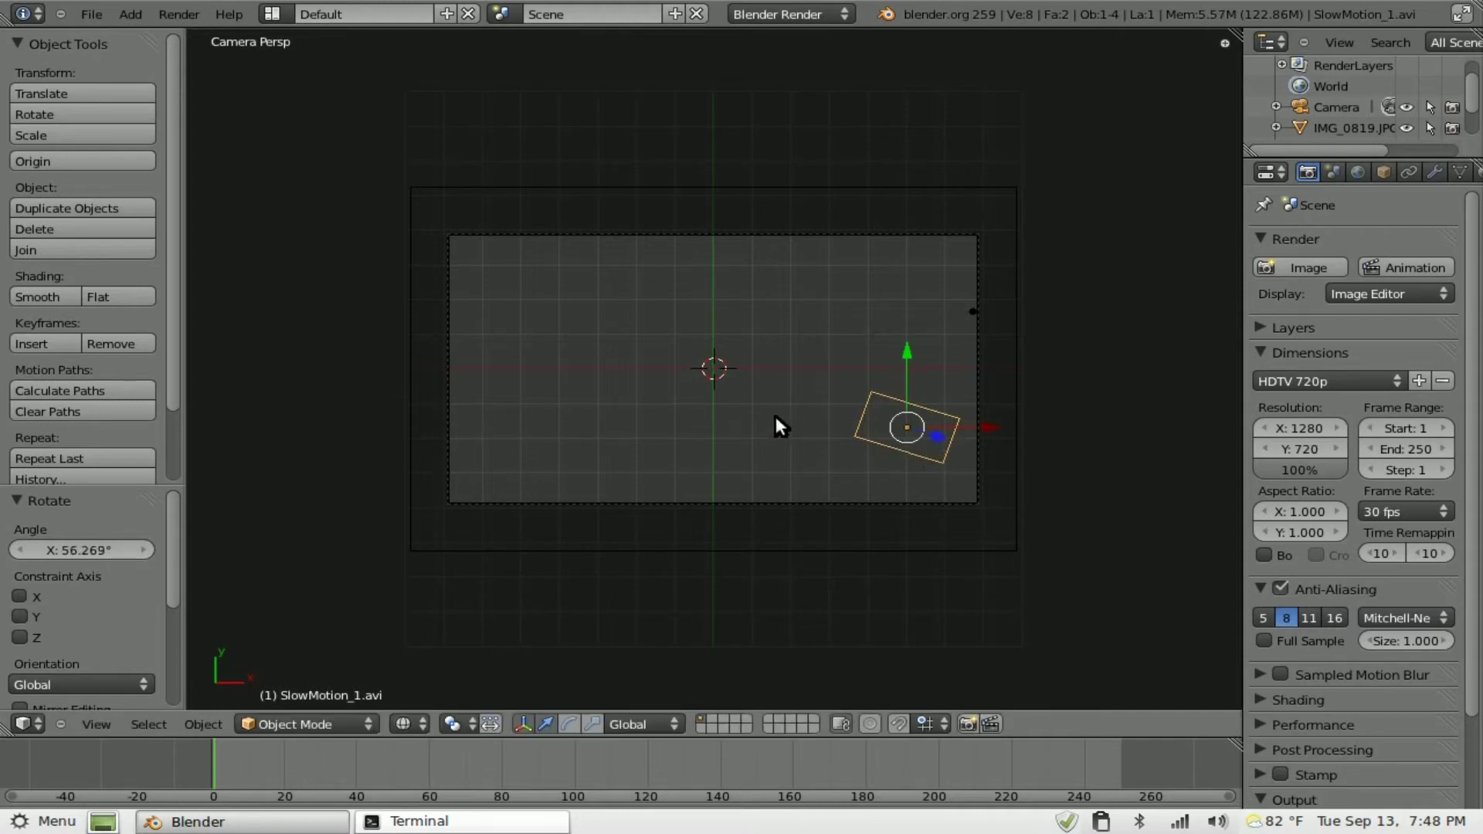
# Step: In the video plane's texture settings, use Match Movie Length (531 frames) and enable Auto Refresh
pyautogui.press('space')
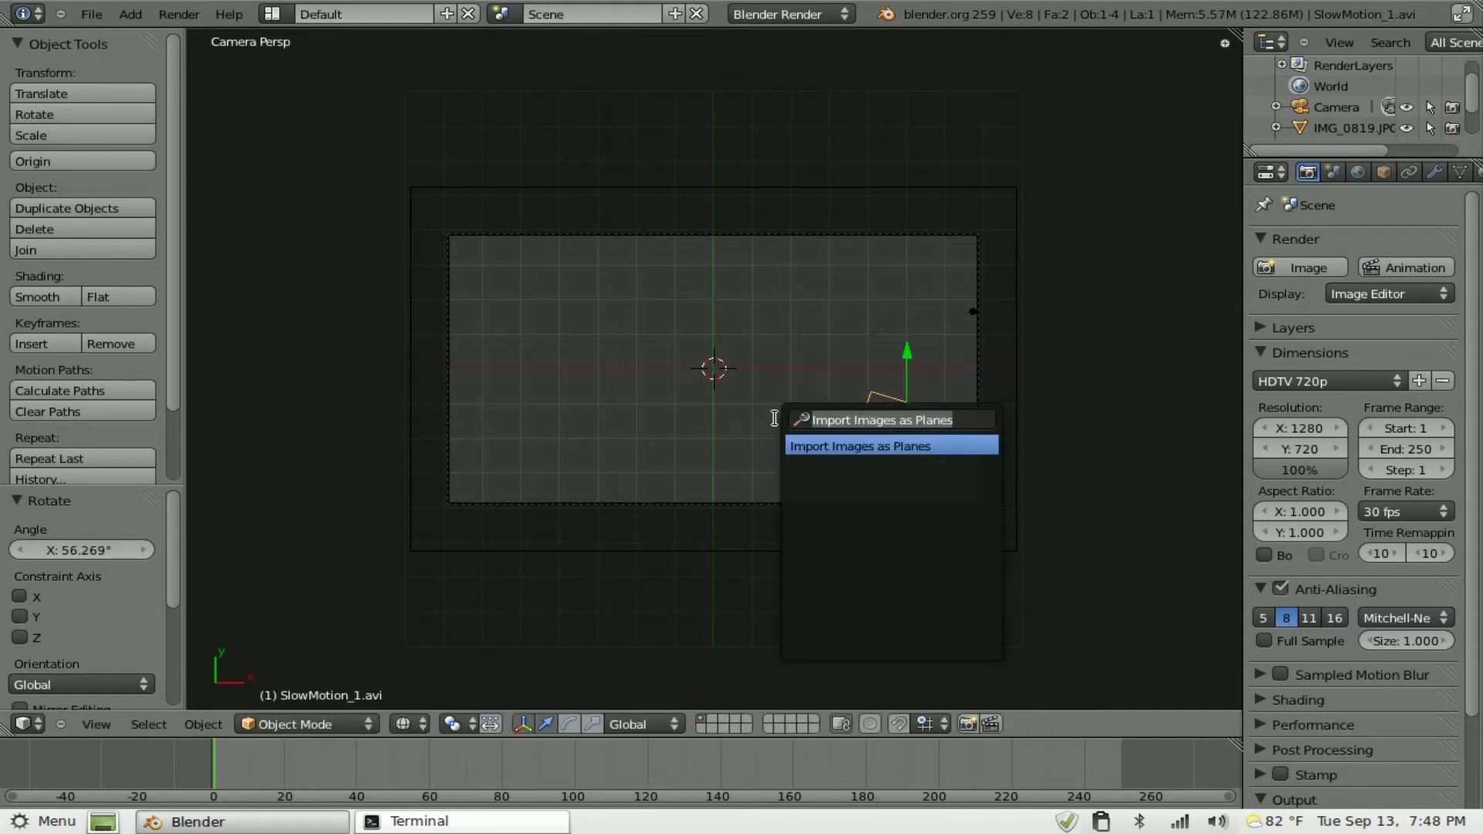
pyautogui.click(896, 447)
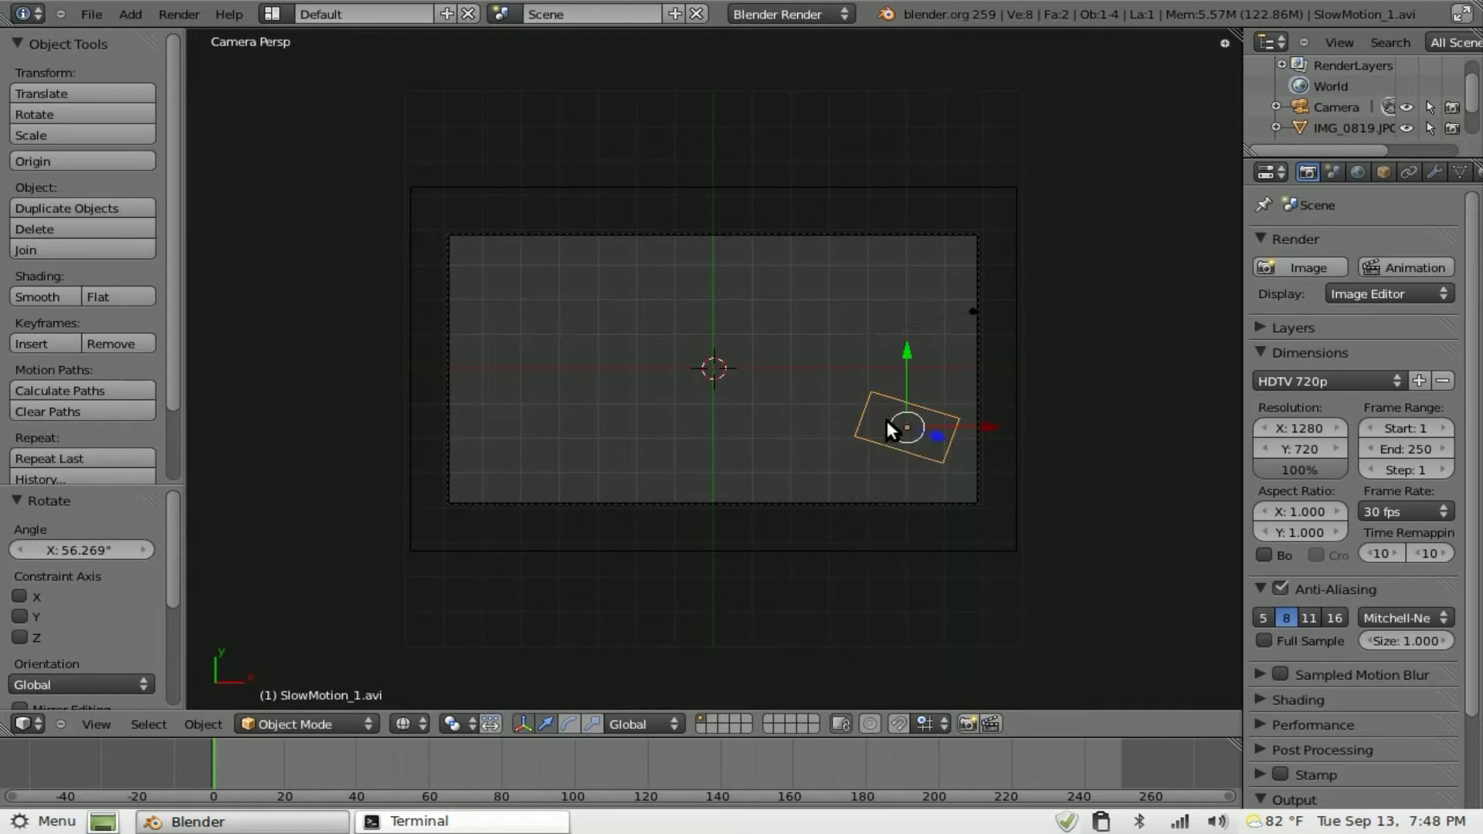
pyautogui.moveTo(1245, 248); pyautogui.dragTo(1183, 258)
pyautogui.click(1460, 171)
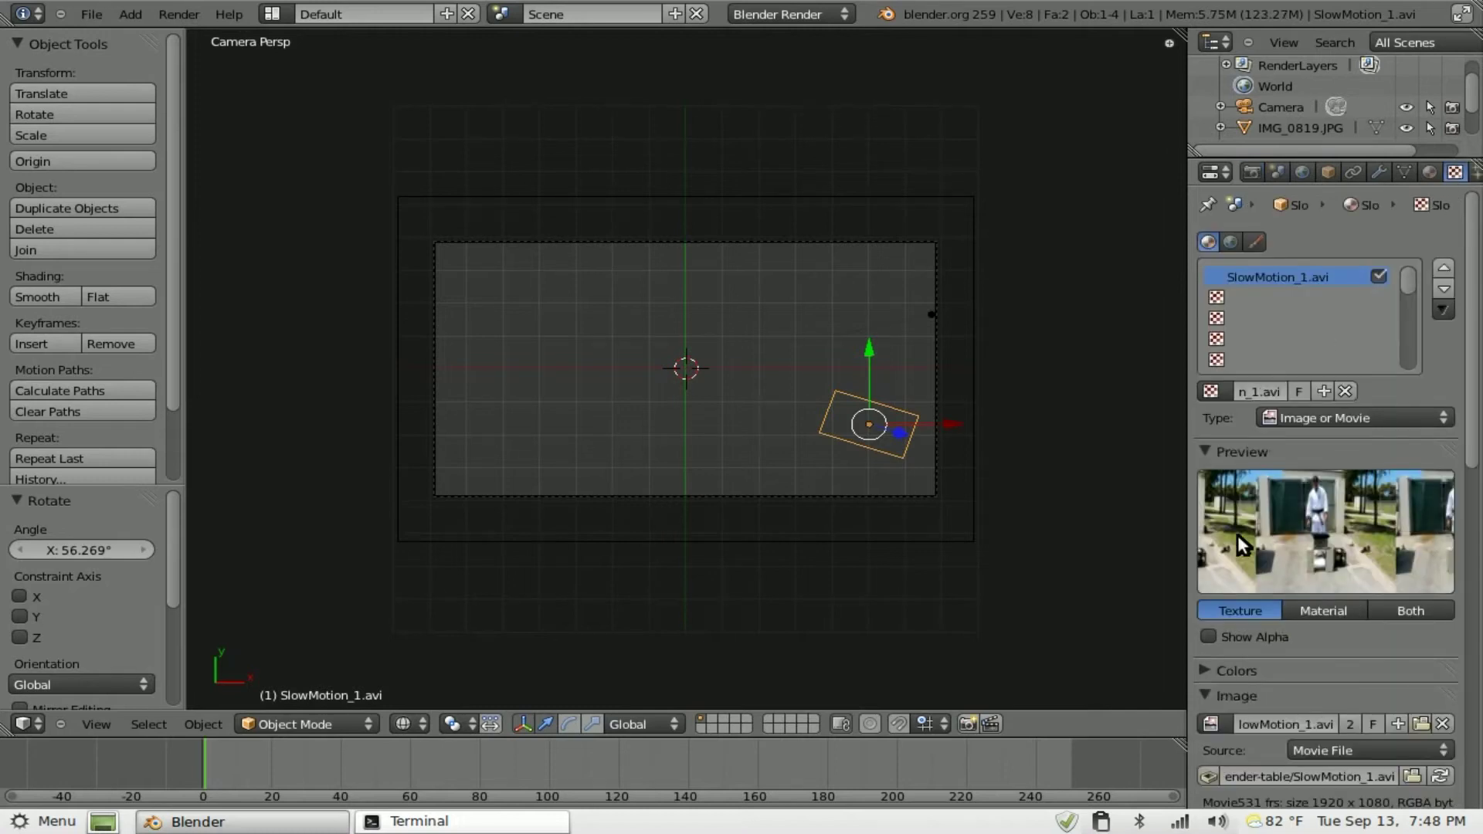
pyautogui.moveTo(1337, 644); pyautogui.dragTo(1327, 398, button='middle')
pyautogui.scroll(-2, 1344, 703)
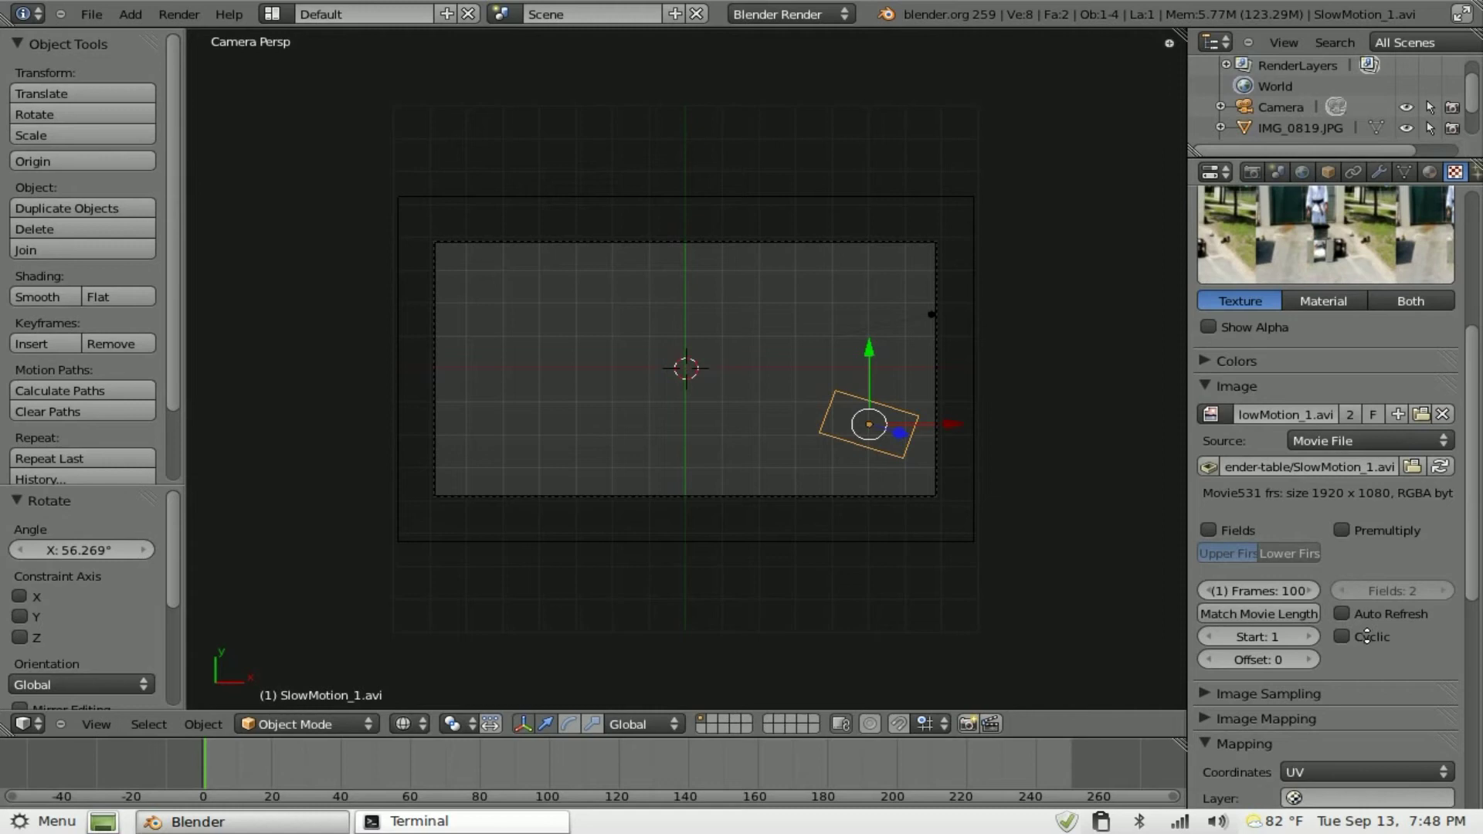
pyautogui.click(1224, 607)
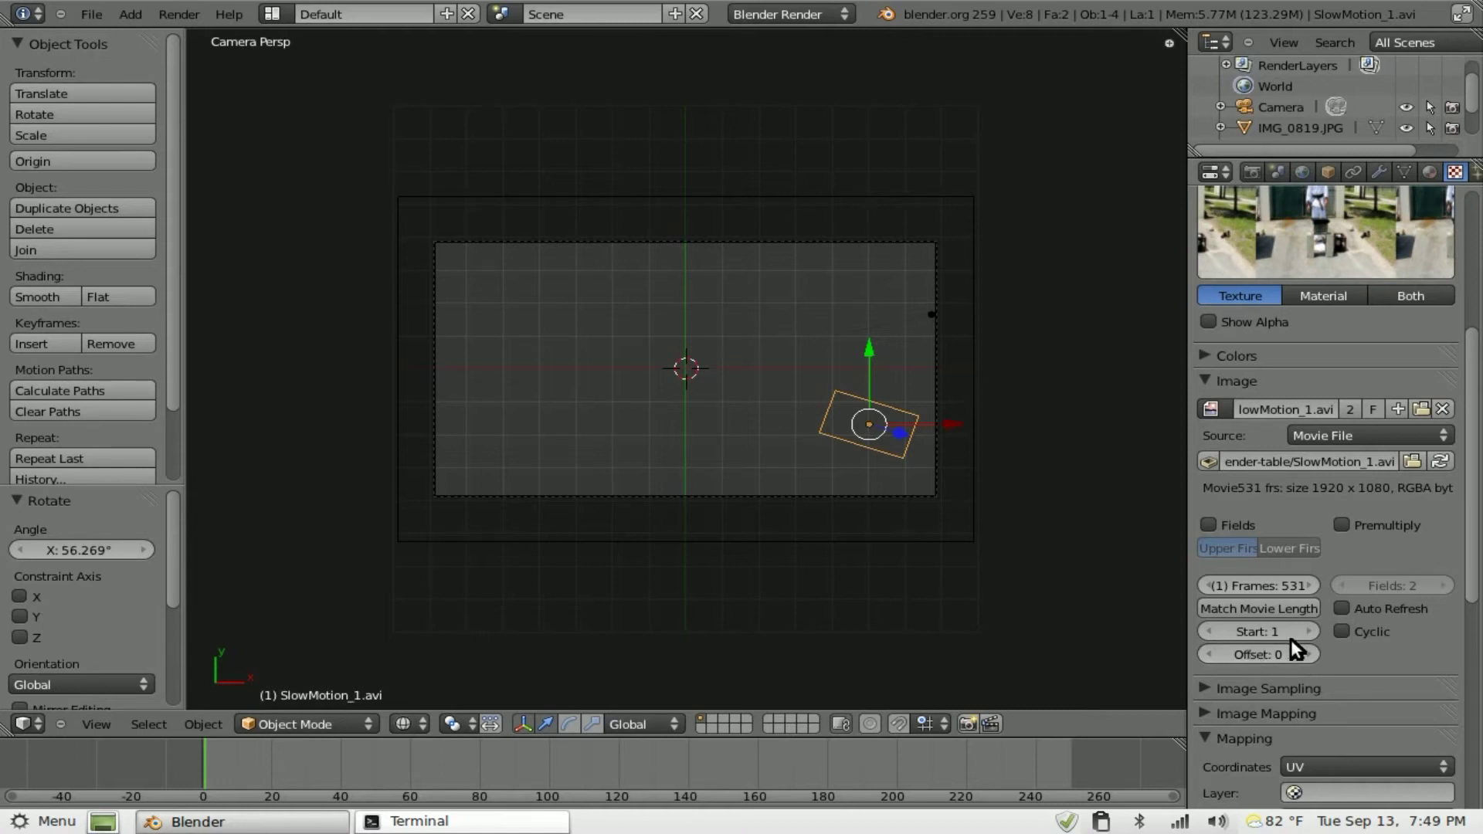
pyautogui.click(1342, 608)
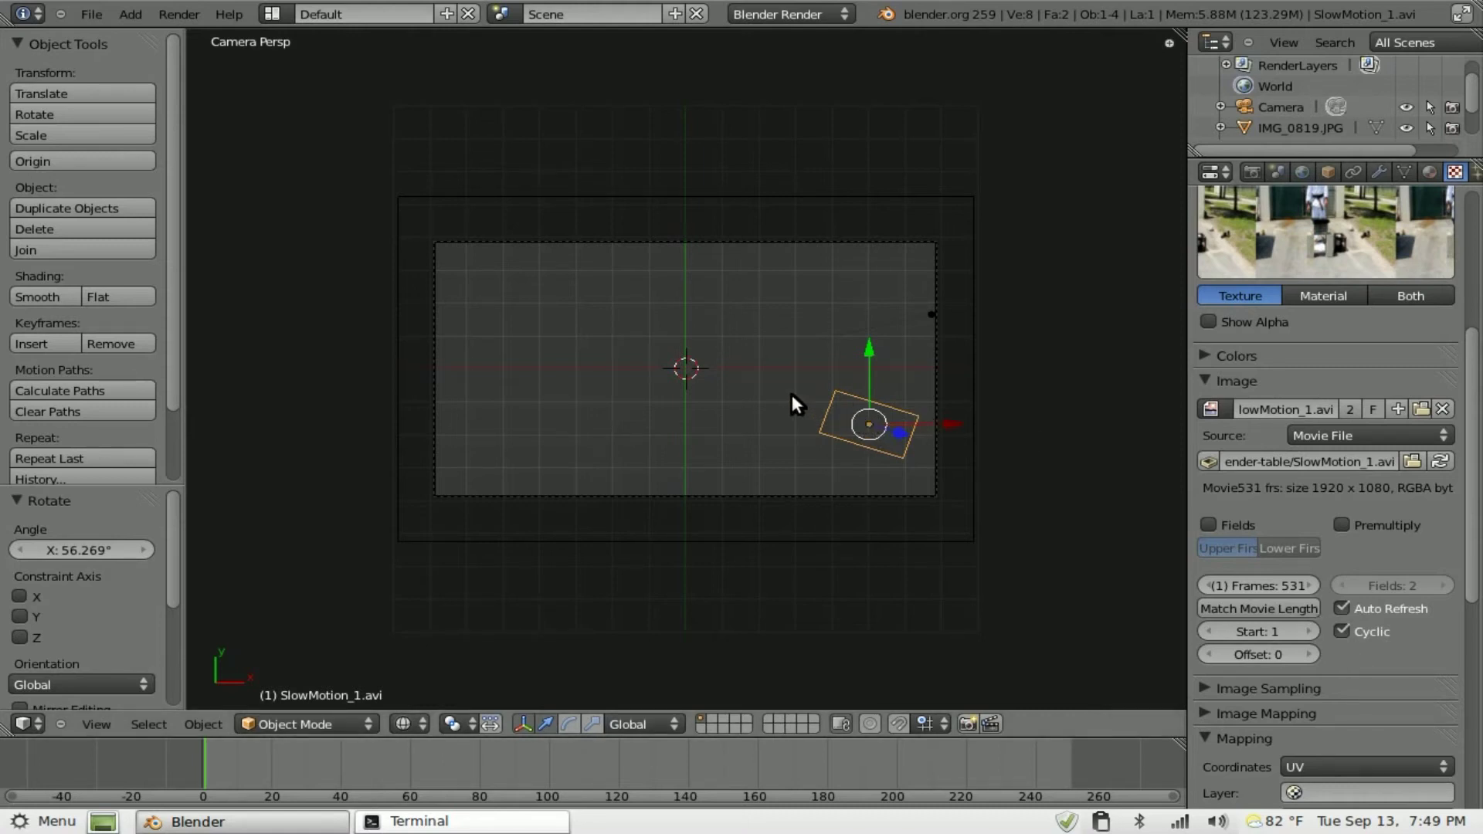
# Step: Import Seiunchin.MOV as a new plane via Import Images as Planes
pyautogui.press('space')
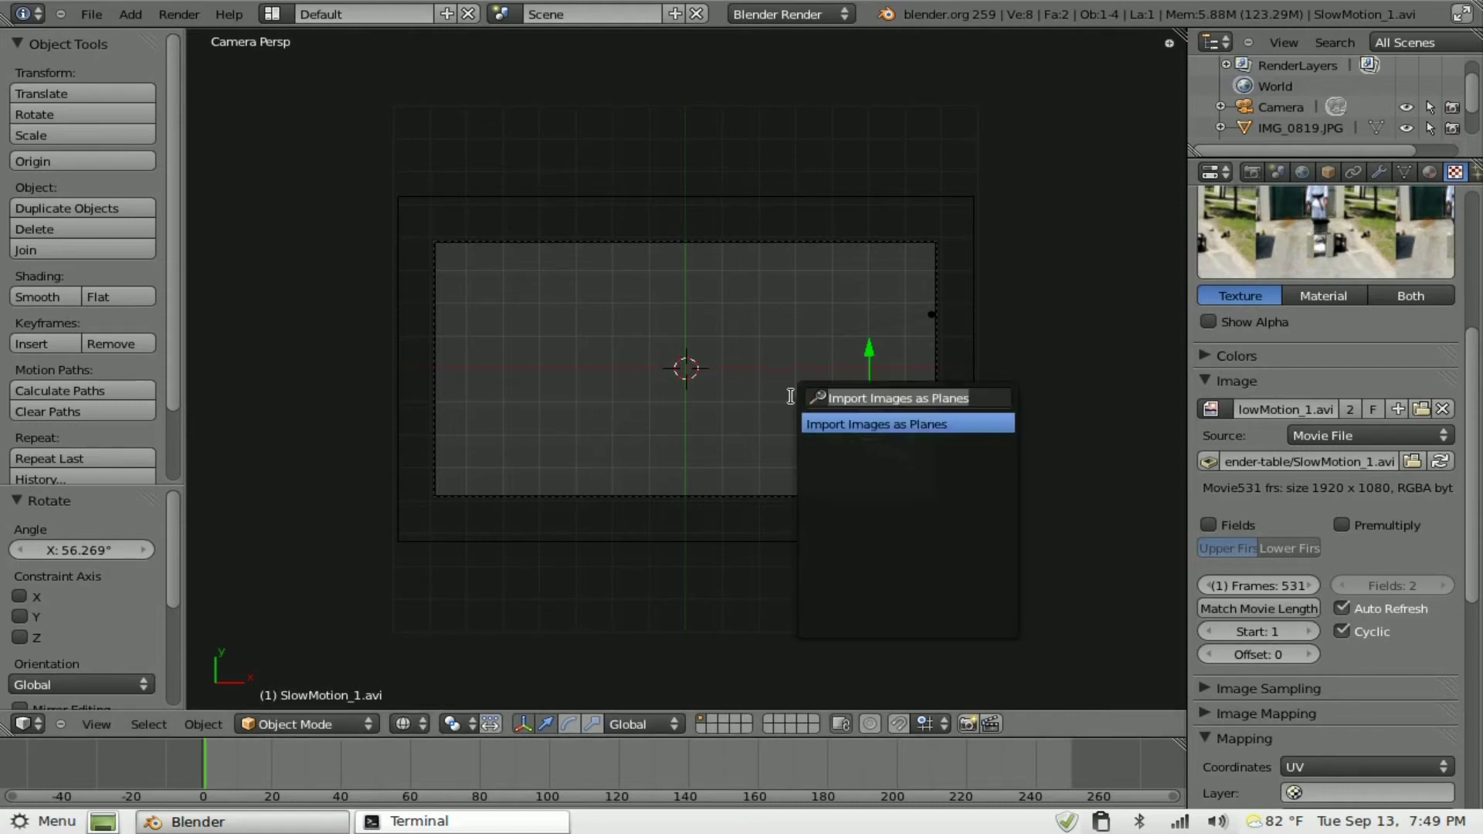
pyautogui.click(869, 424)
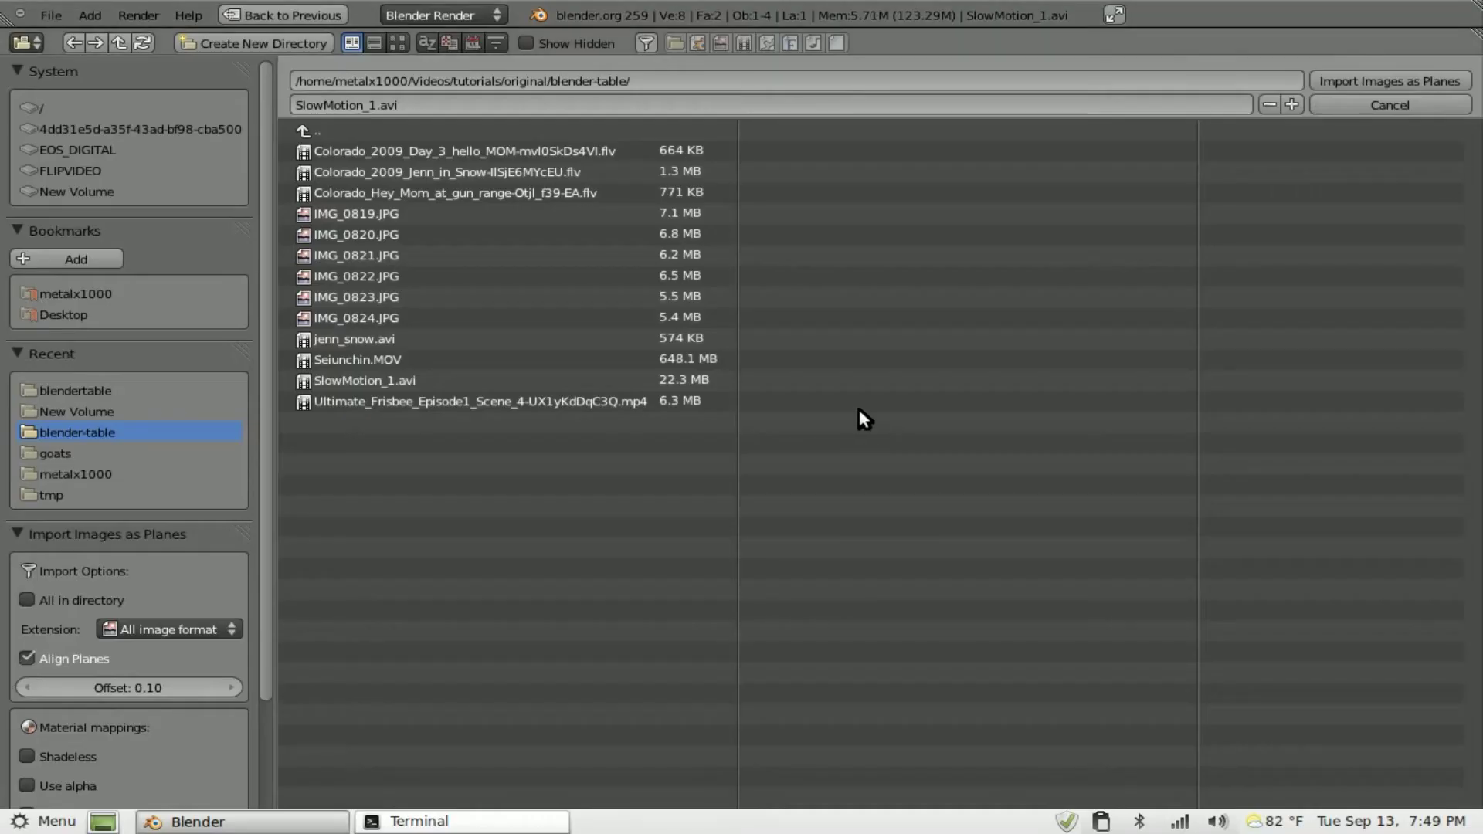
pyautogui.click(400, 41)
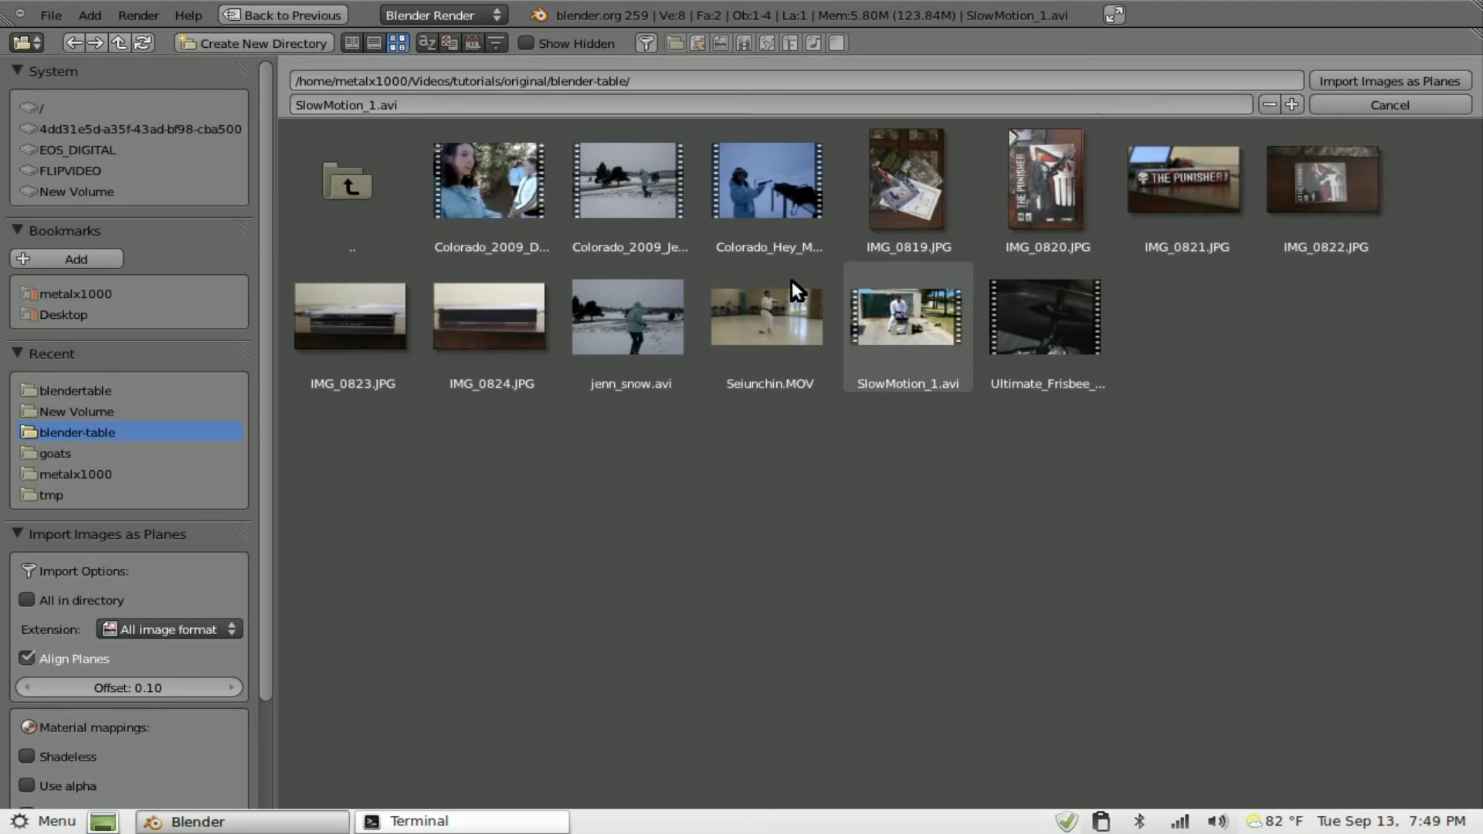
pyautogui.click(744, 308)
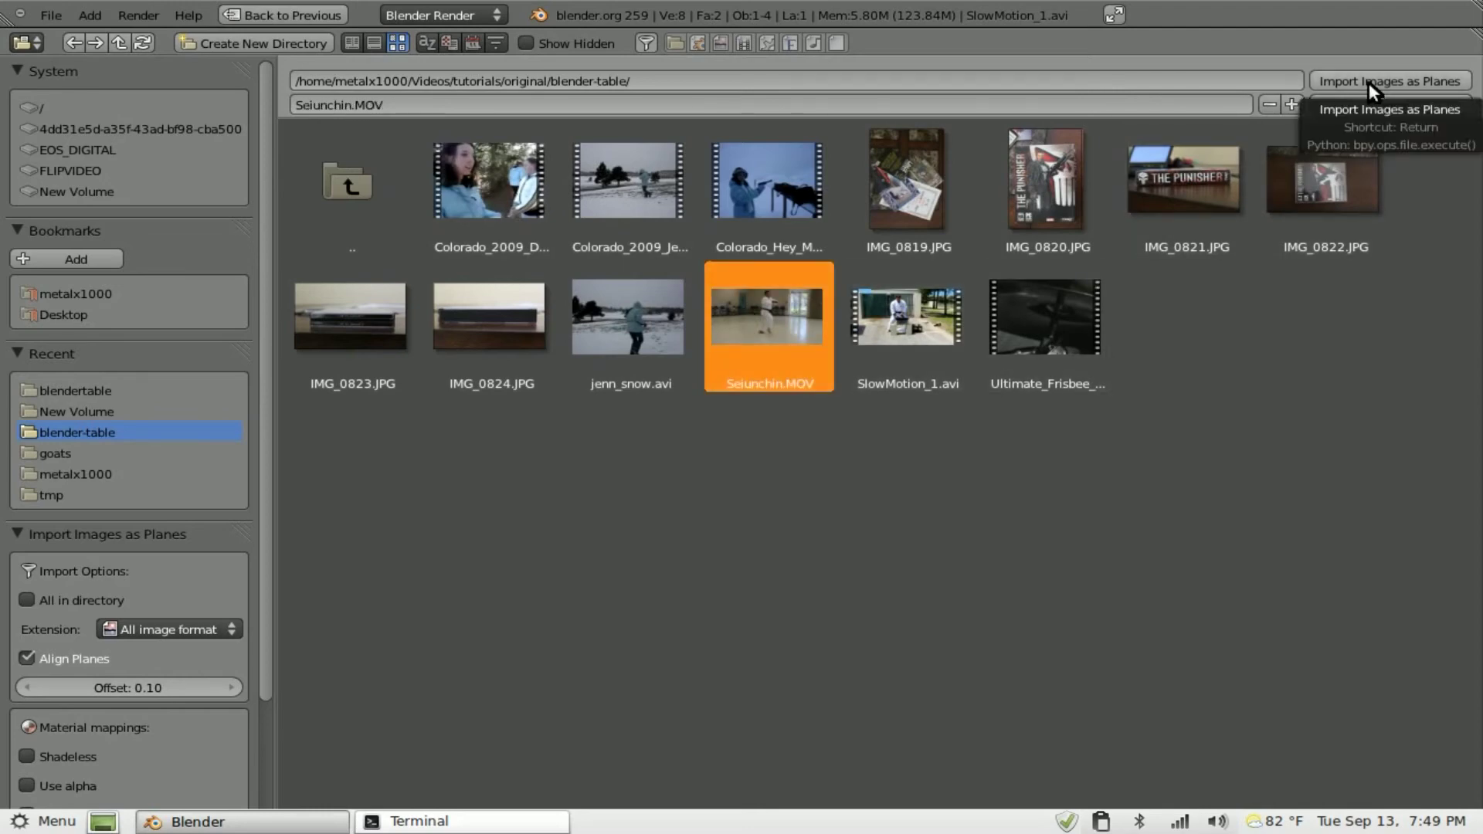
pyautogui.click(1369, 82)
# Step: Shrink the Seiunchin.MOV plane to about 0.677 and undo a trial tilt
pyautogui.press('s')
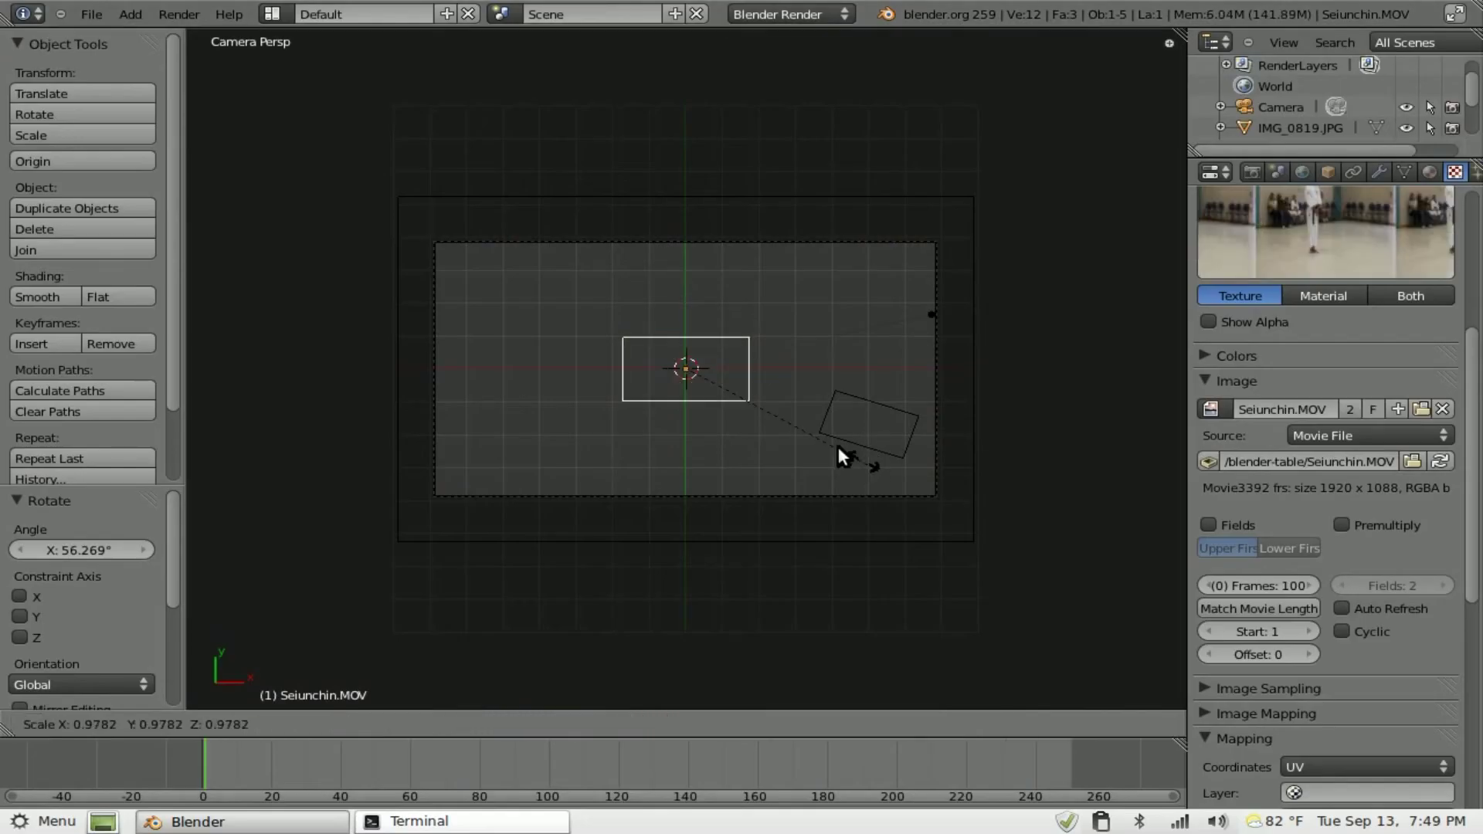
pyautogui.click(813, 434)
pyautogui.press('r')
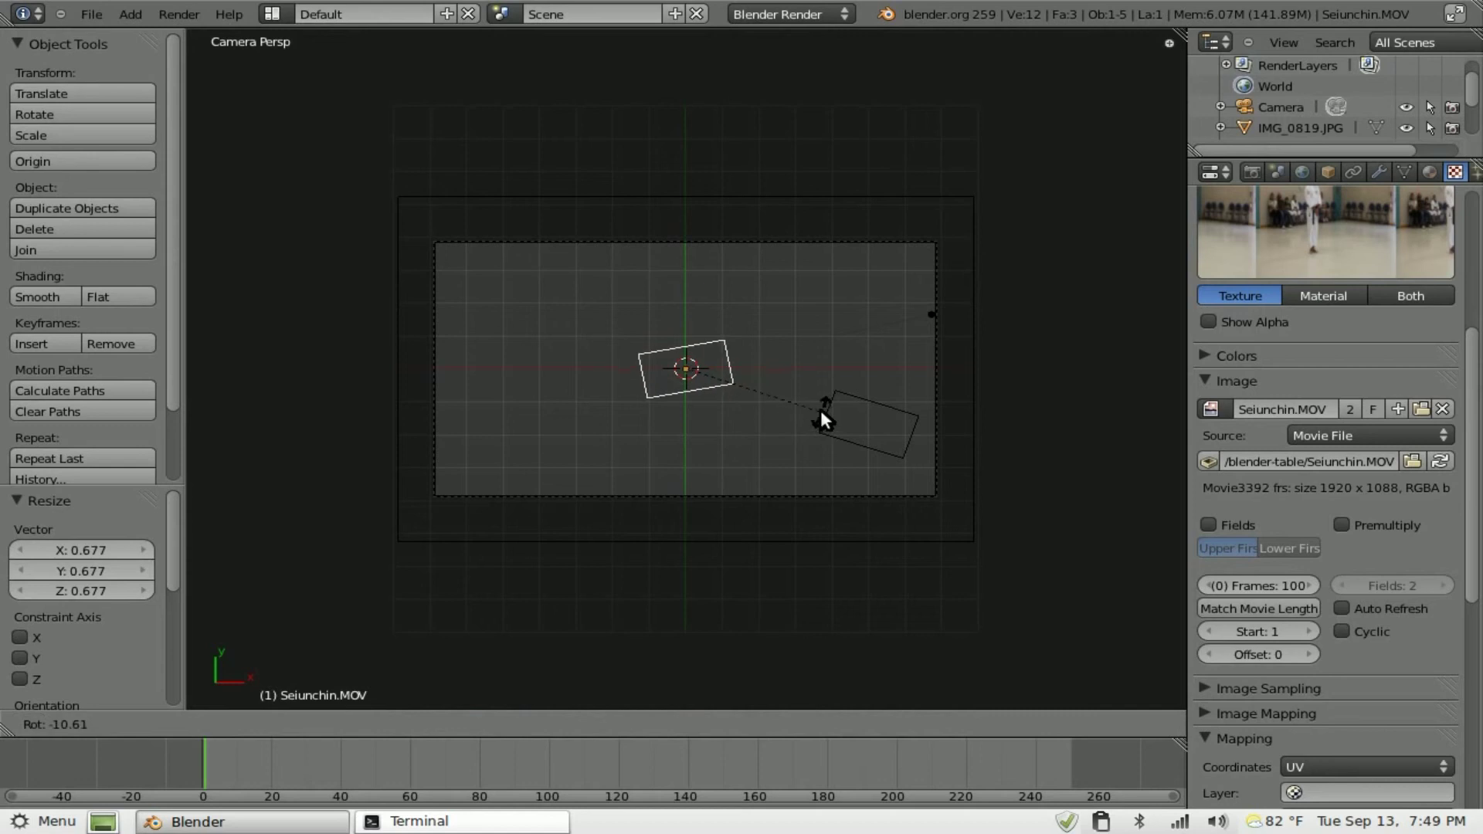
pyautogui.click(820, 410)
pyautogui.press('g')
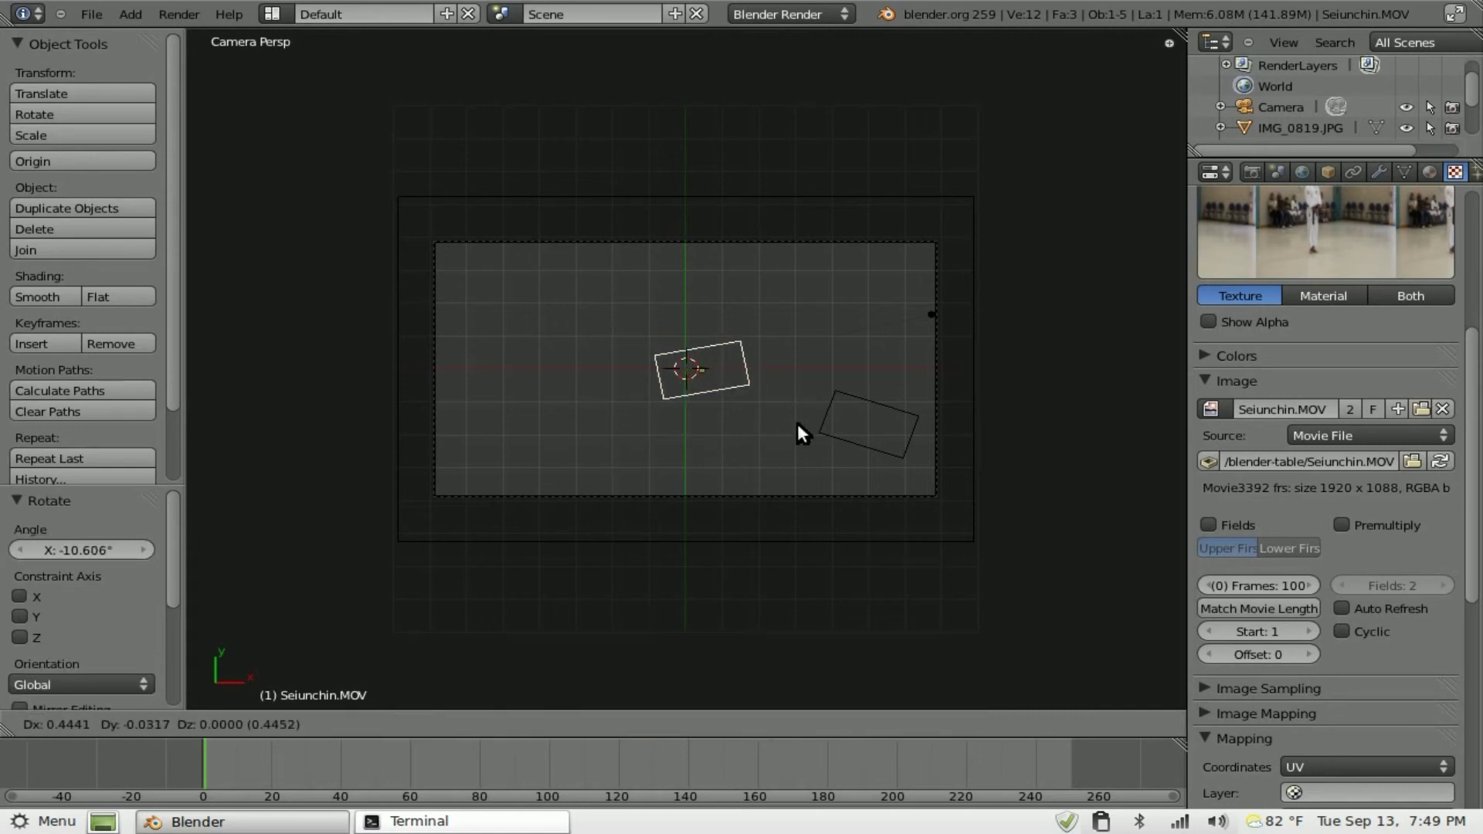
pyautogui.rightClick(795, 422)
pyautogui.hotkey('ctrl', 'z')
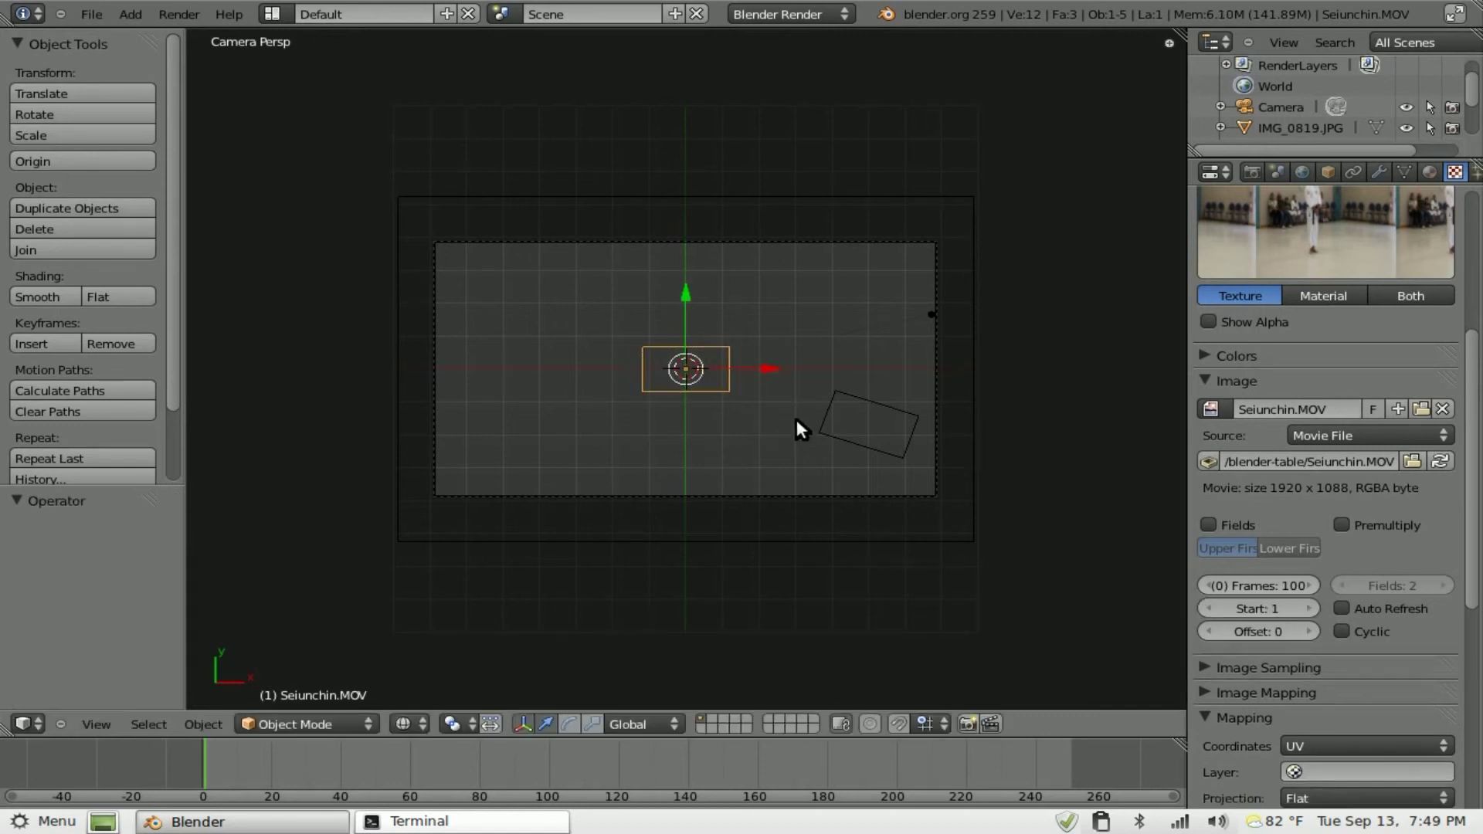
pyautogui.scroll(3, 732, 400)
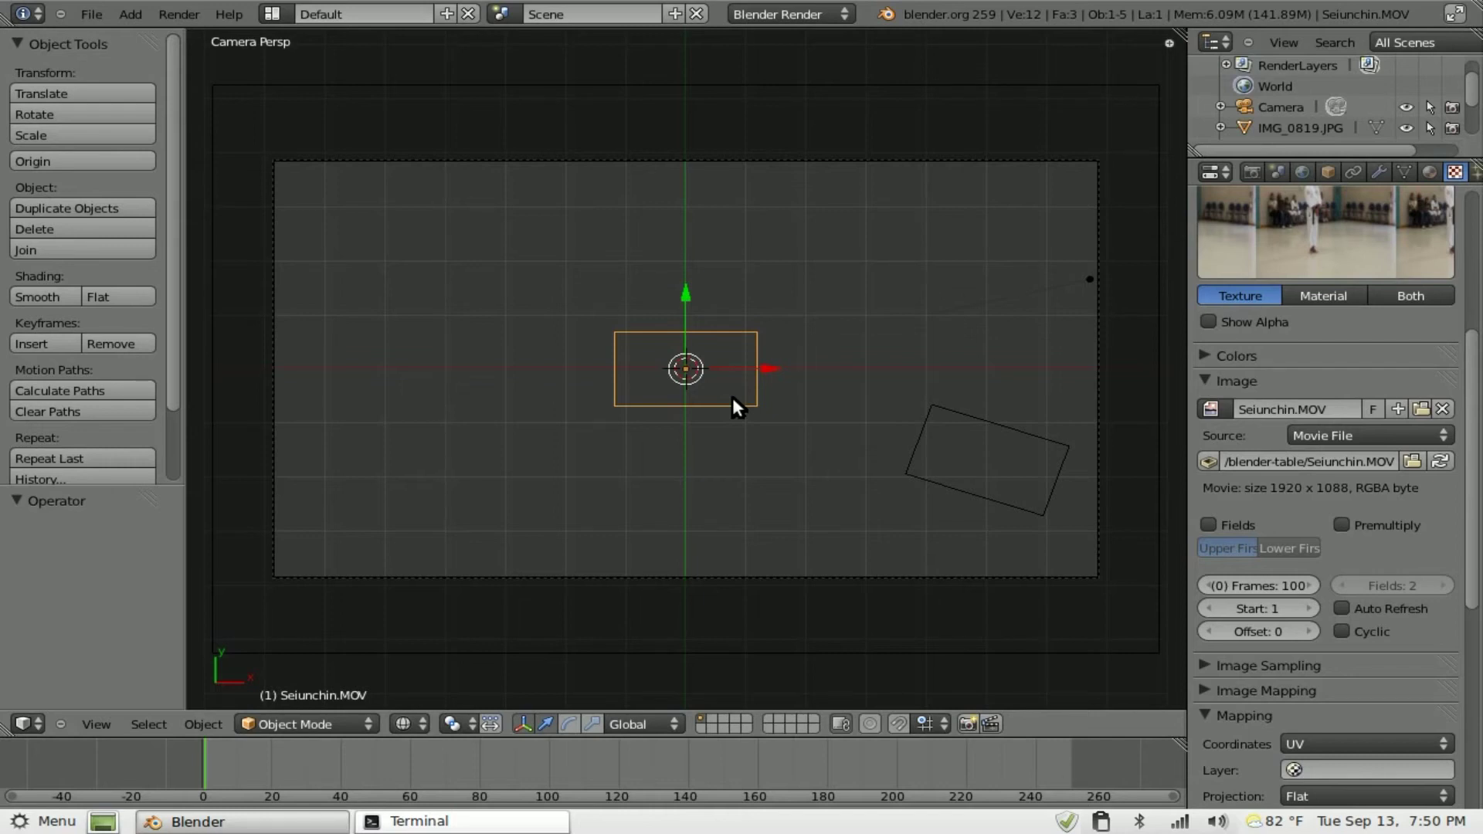
pyautogui.rightClick(918, 434)
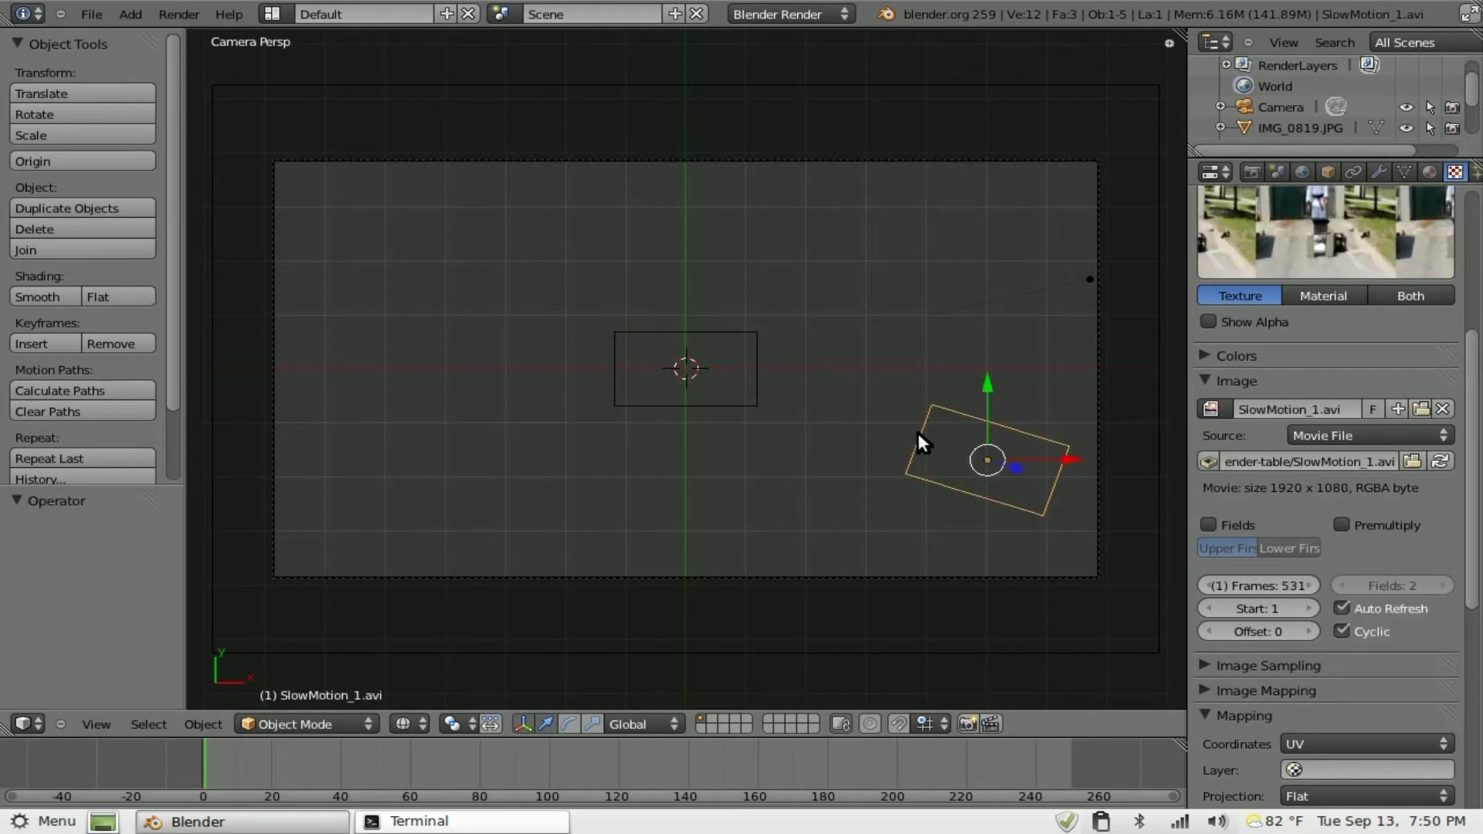
pyautogui.rightClick(754, 392)
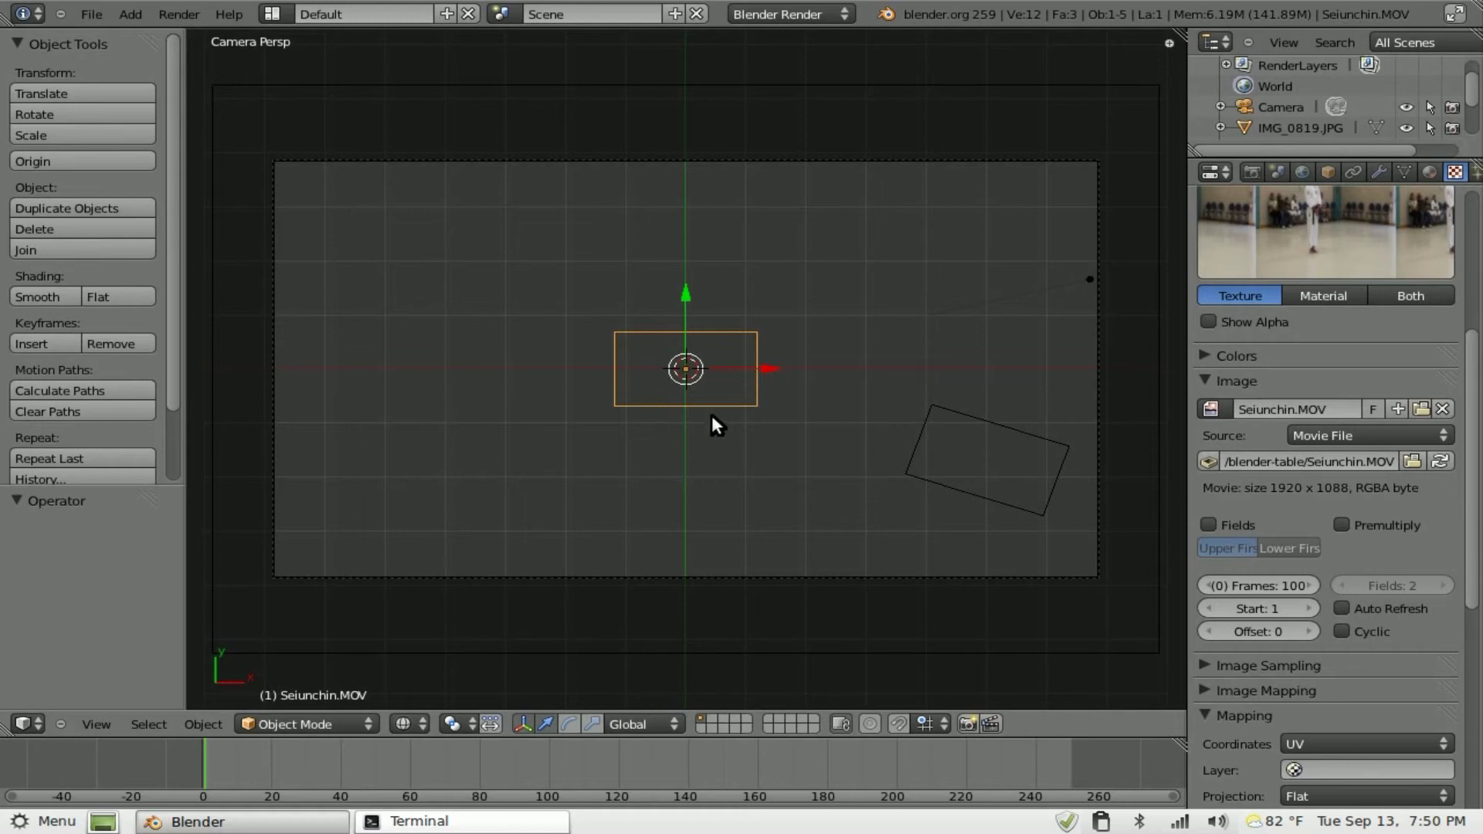
# Step: Add five evenly spaced vertical loop cuts to the Seiunchin.MOV plane, making six faces
pyautogui.press('Tab')
pyautogui.hotkey('ctrl', 'r')
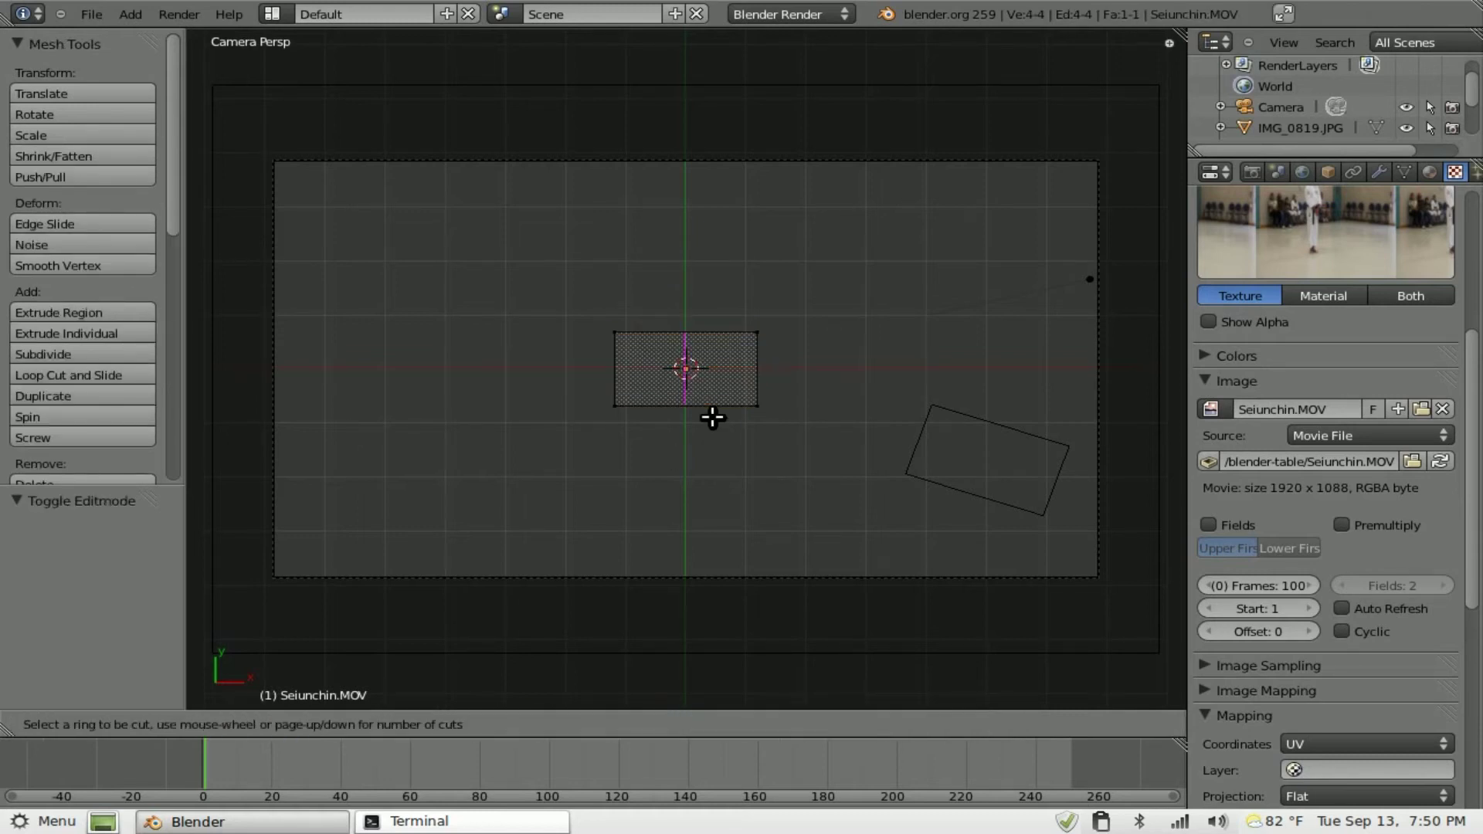
pyautogui.scroll(3, 714, 393)
pyautogui.scroll(1, 714, 394)
pyautogui.click(714, 393)
pyautogui.rightClick(714, 393)
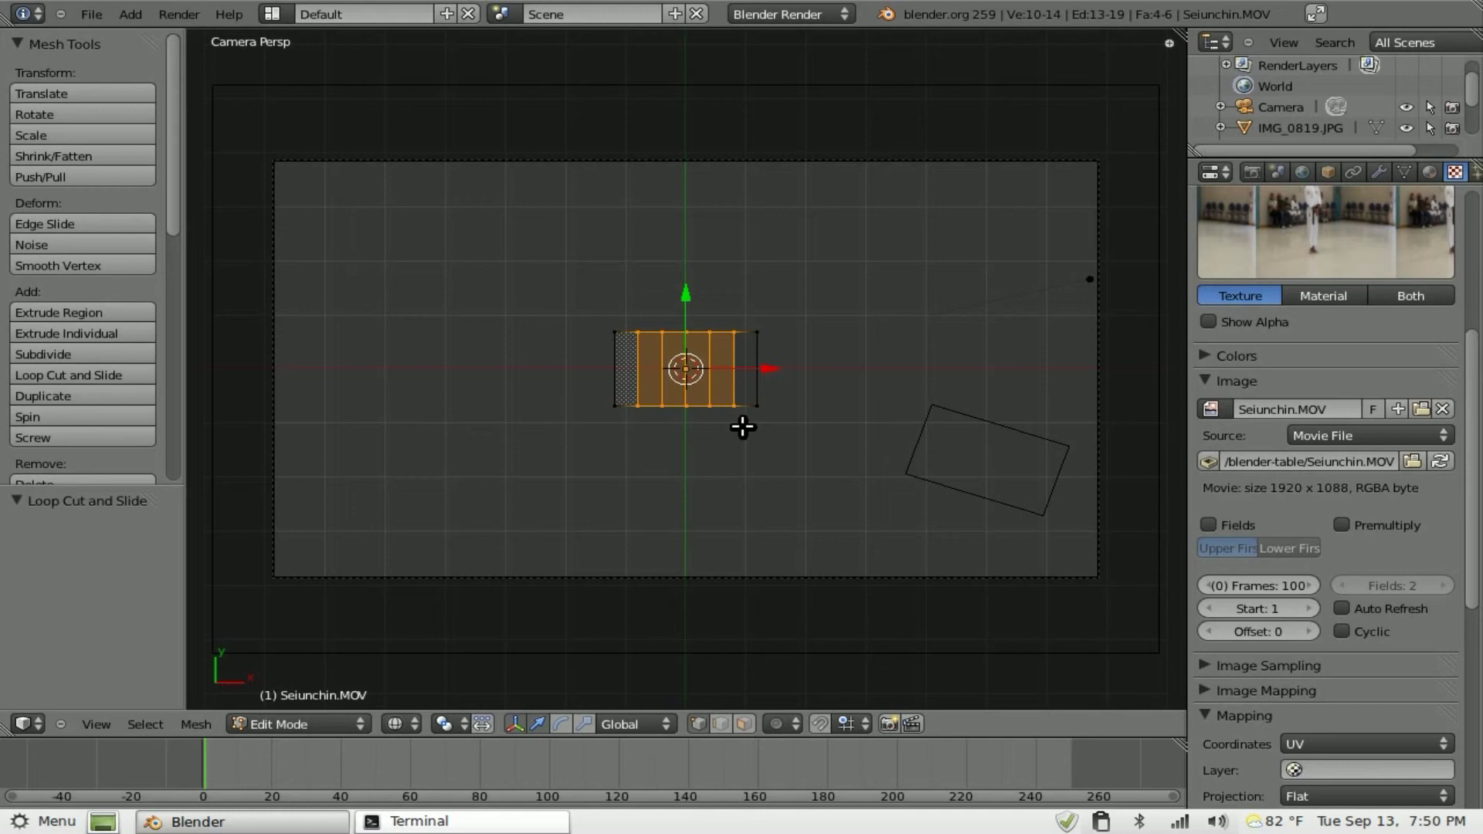
pyautogui.press('Tab')
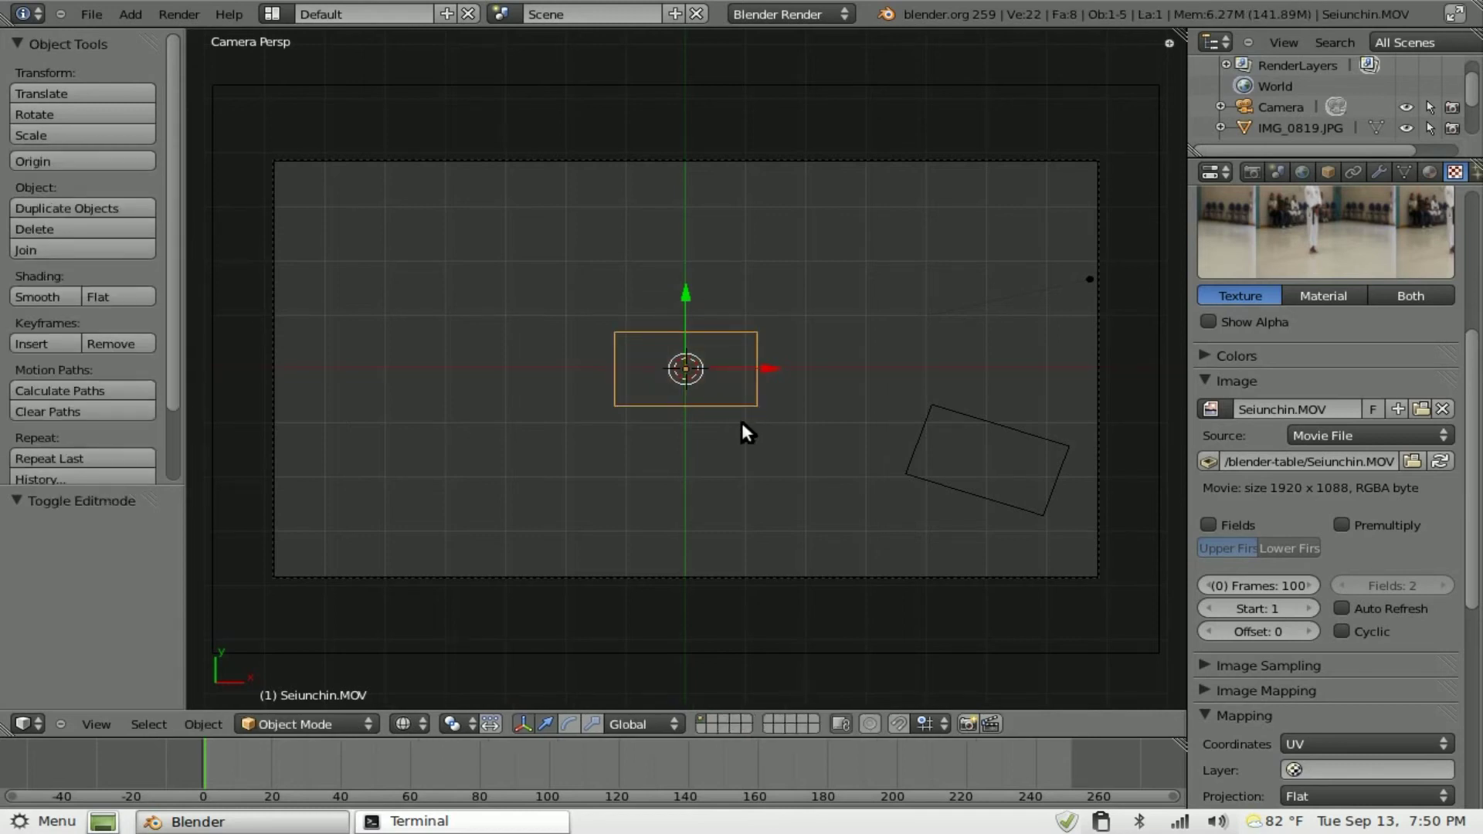
pyautogui.hotkey('shift', 'a')
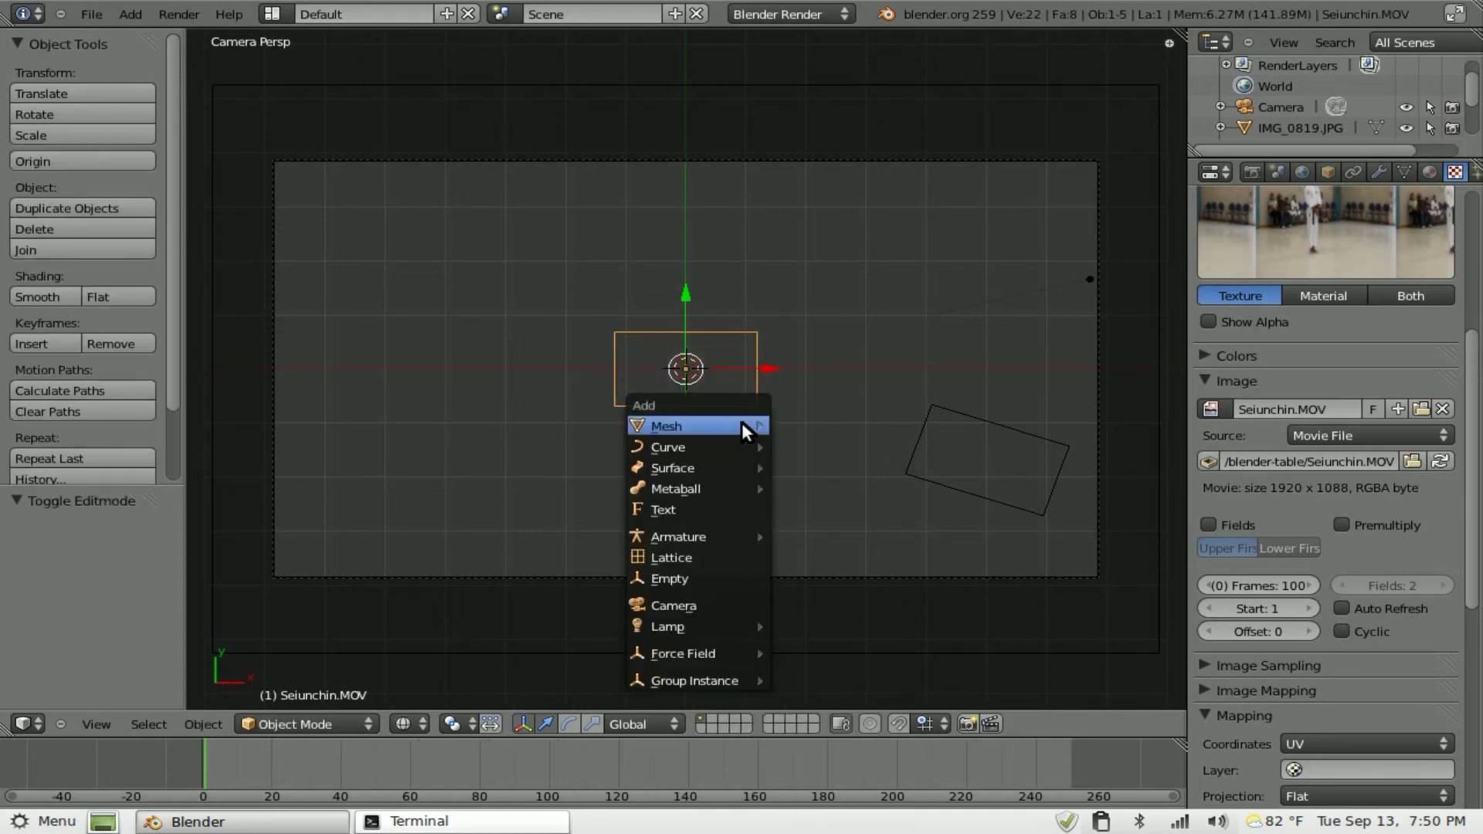
# Step: Add a lattice around the Seiunchin.MOV plane and scale it to fit, ending at 0.818
pyautogui.click(695, 557)
pyautogui.press('s')
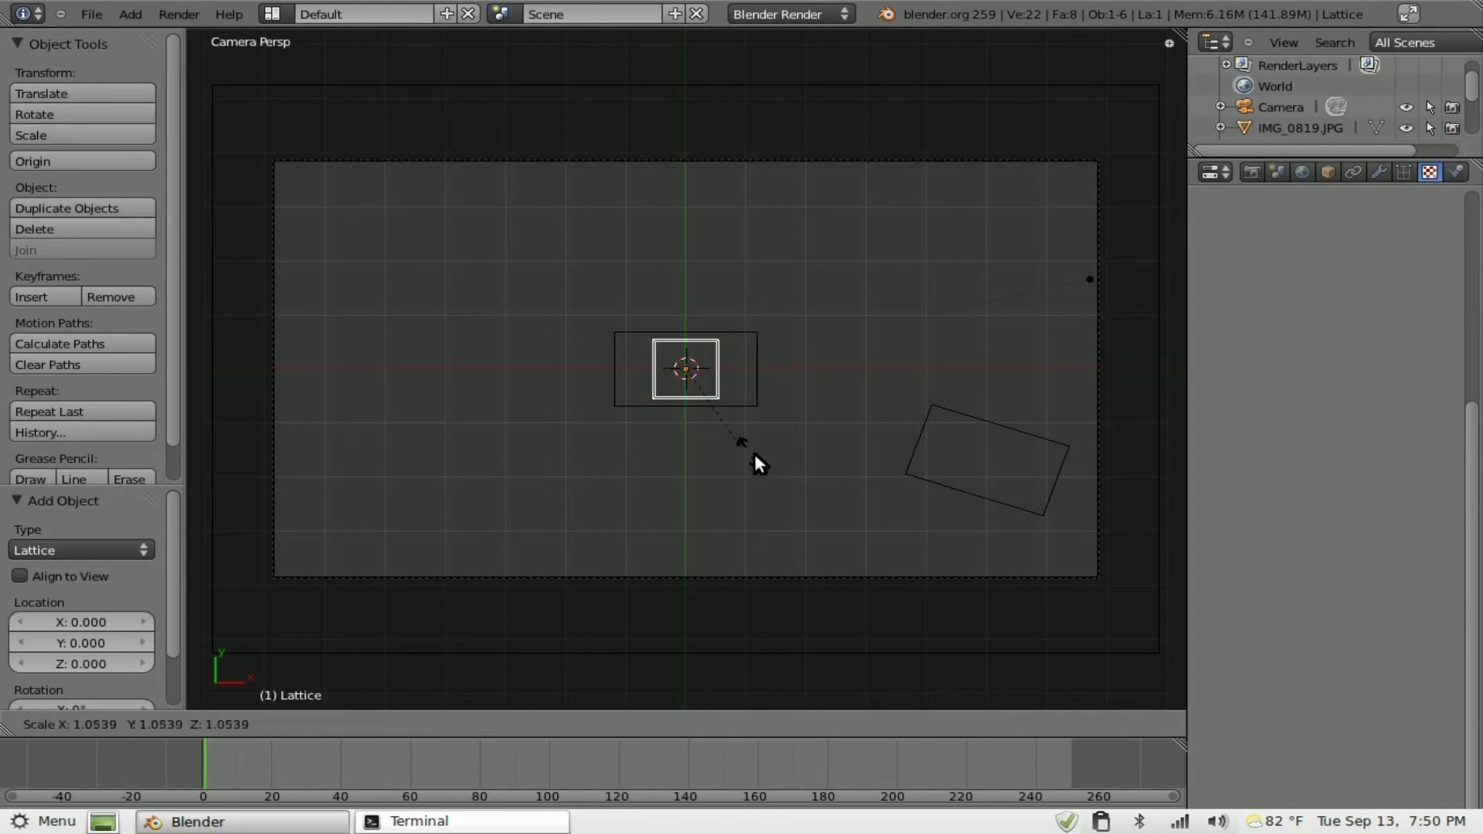
pyautogui.click(820, 490)
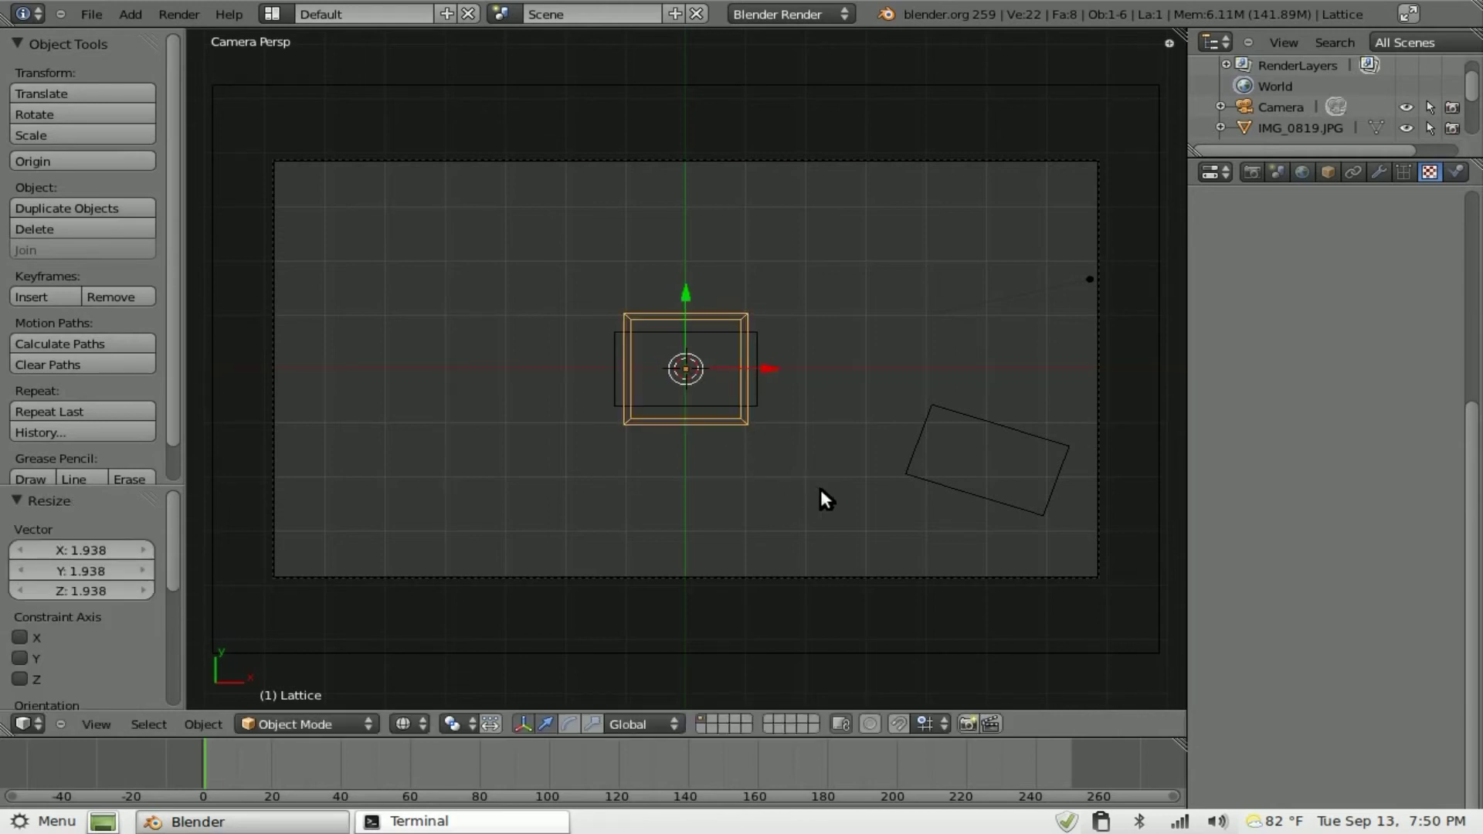
pyautogui.press('KP_7')
pyautogui.scroll(-5, 766, 469)
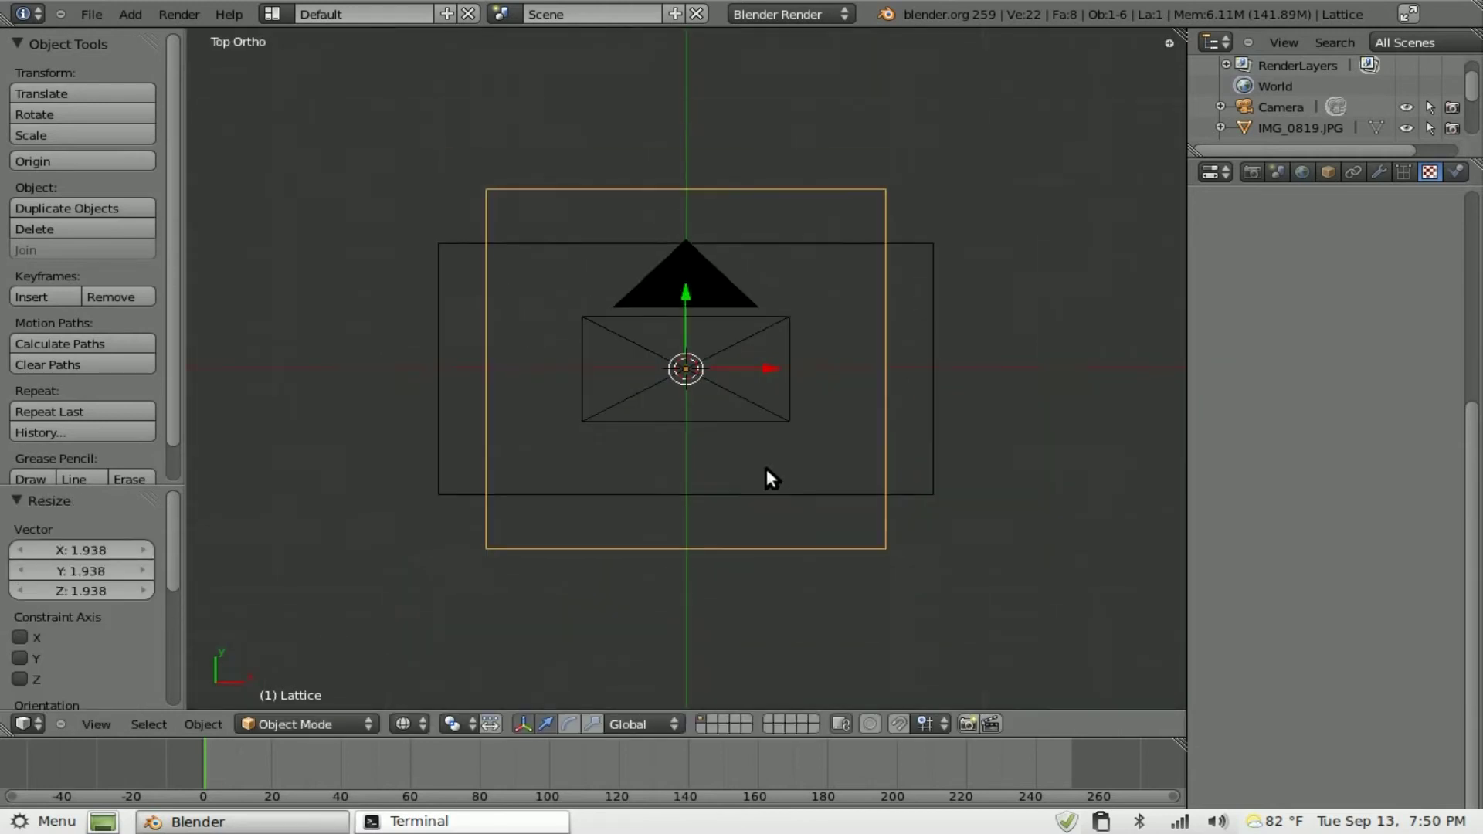
pyautogui.scroll(-1, 730, 411)
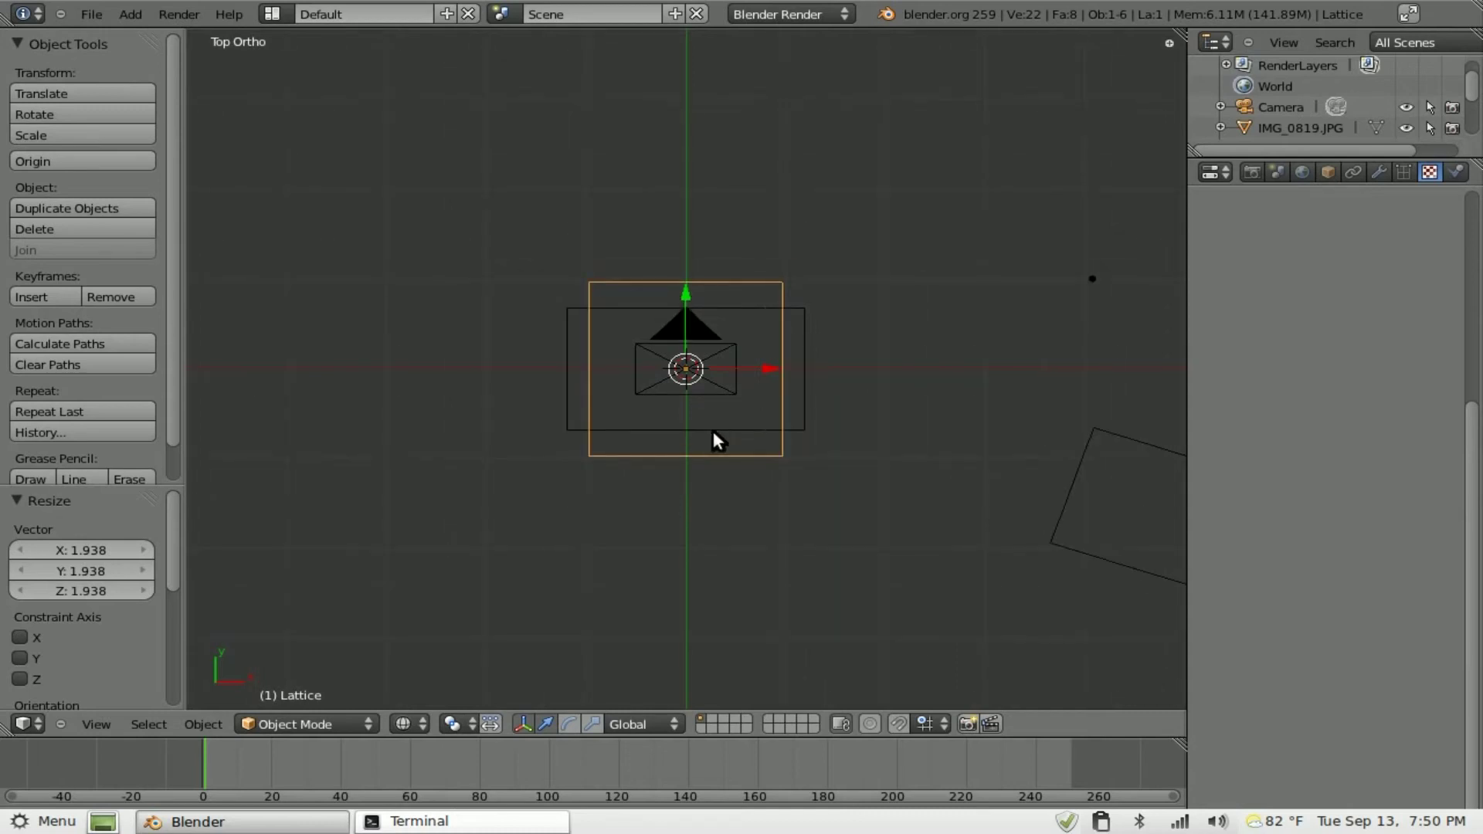
pyautogui.press('s')
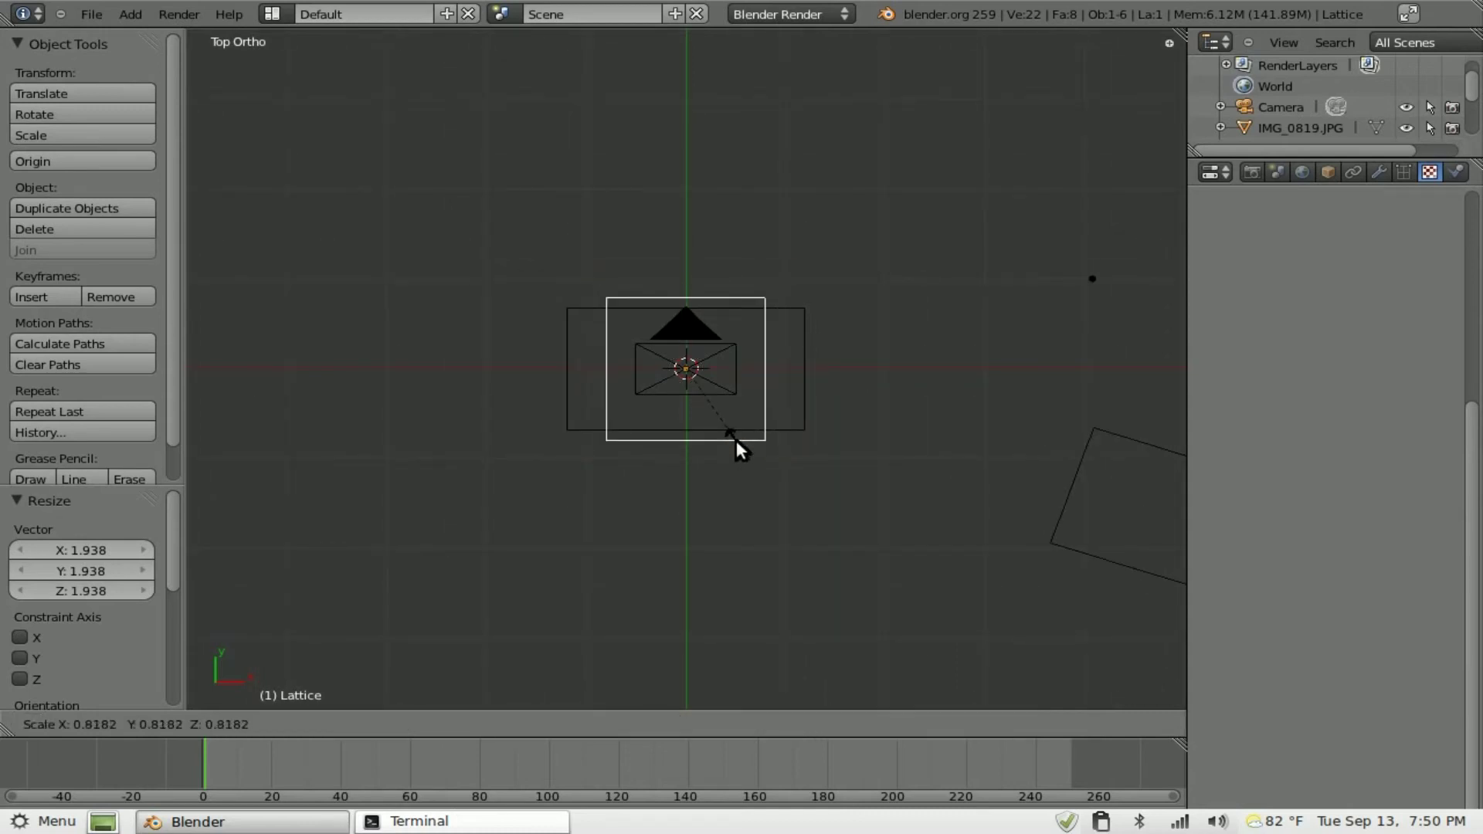
pyautogui.click(735, 440)
# Step: Stretch the lattice to 1.711 along X and flatten it to 0.141 along Z
pyautogui.press('s')
pyautogui.press('x')
pyautogui.click(805, 467)
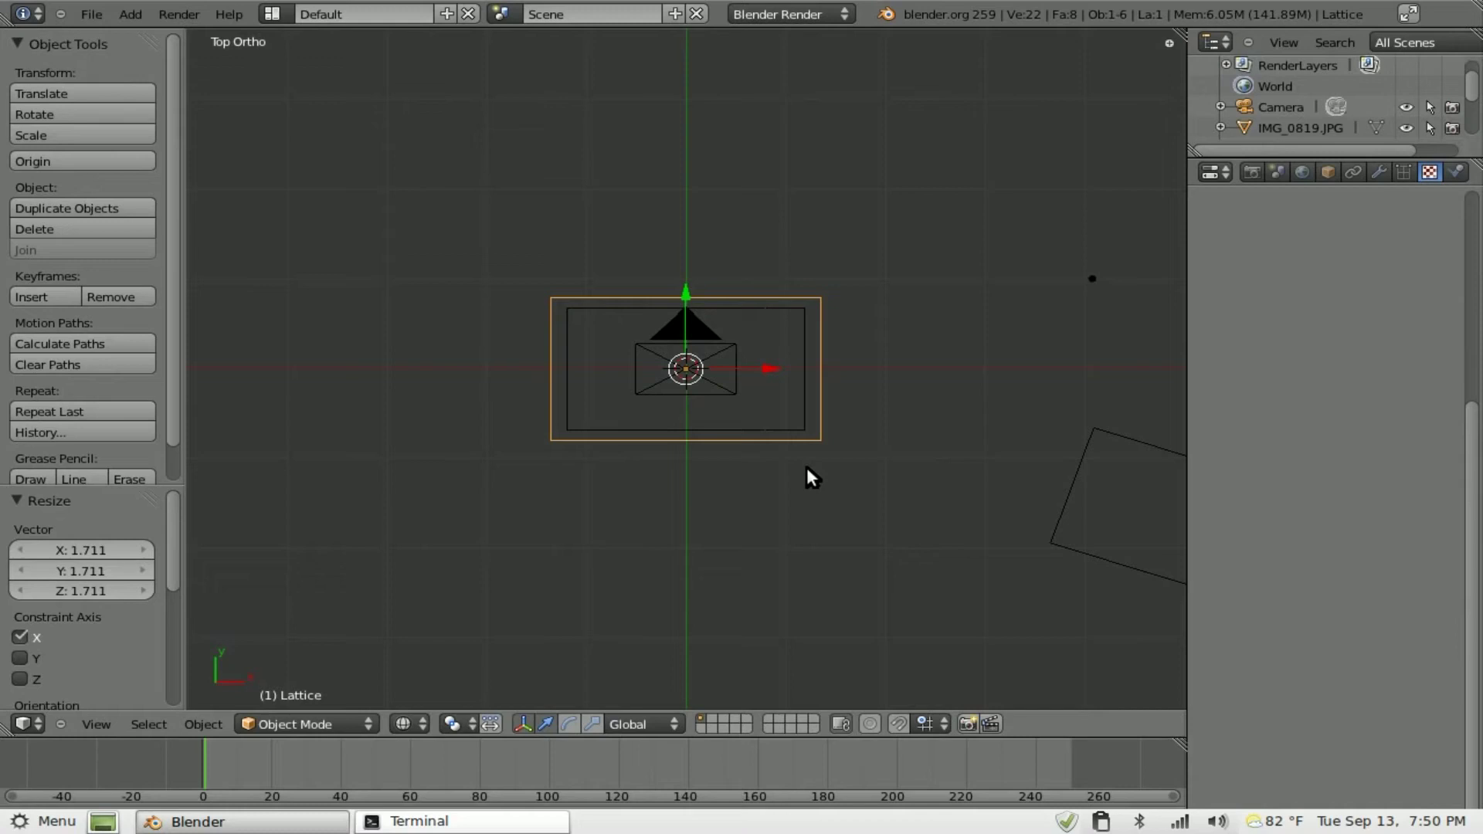
pyautogui.press('KP_1')
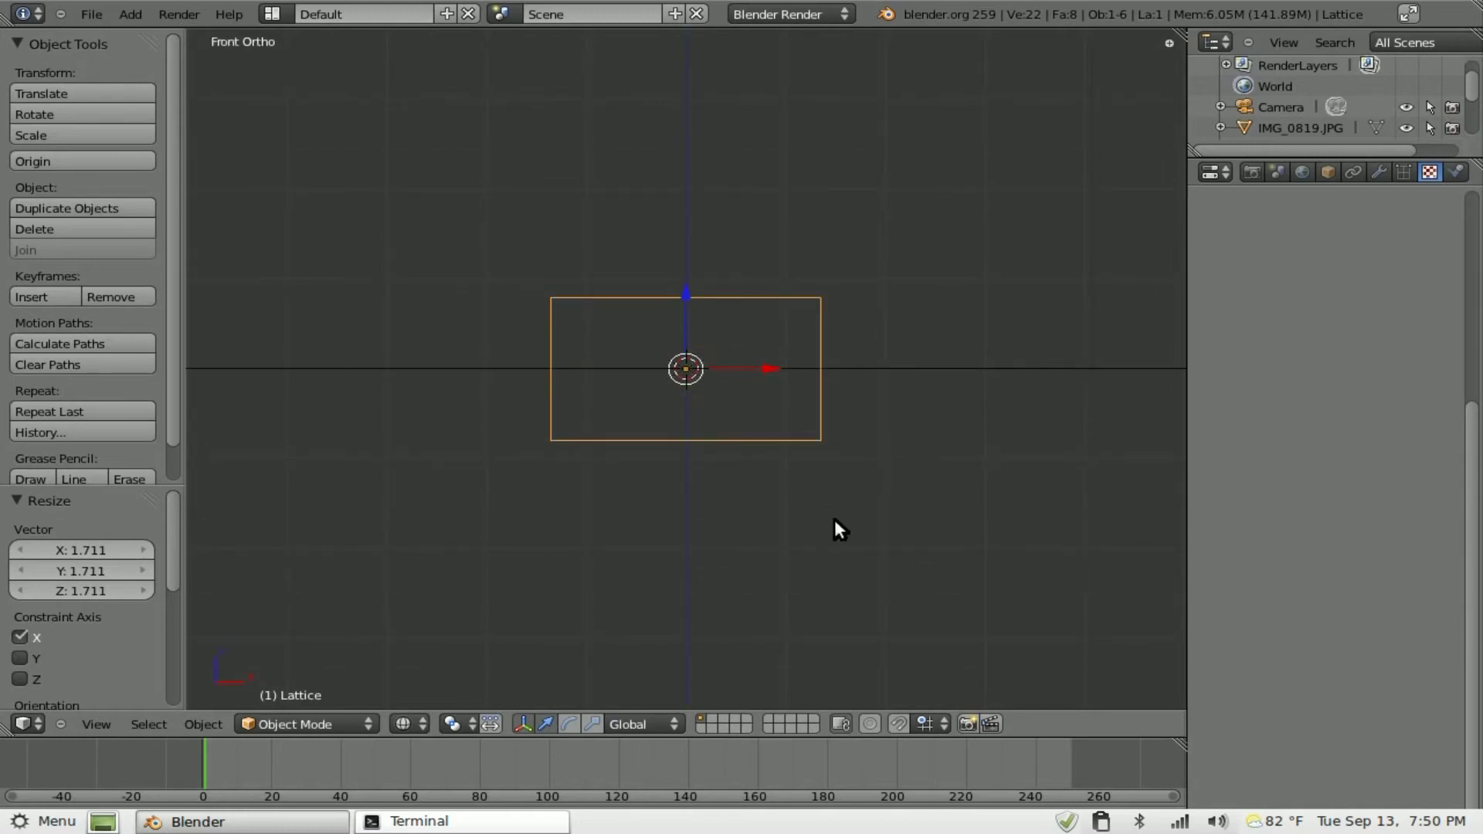
pyautogui.press('z')
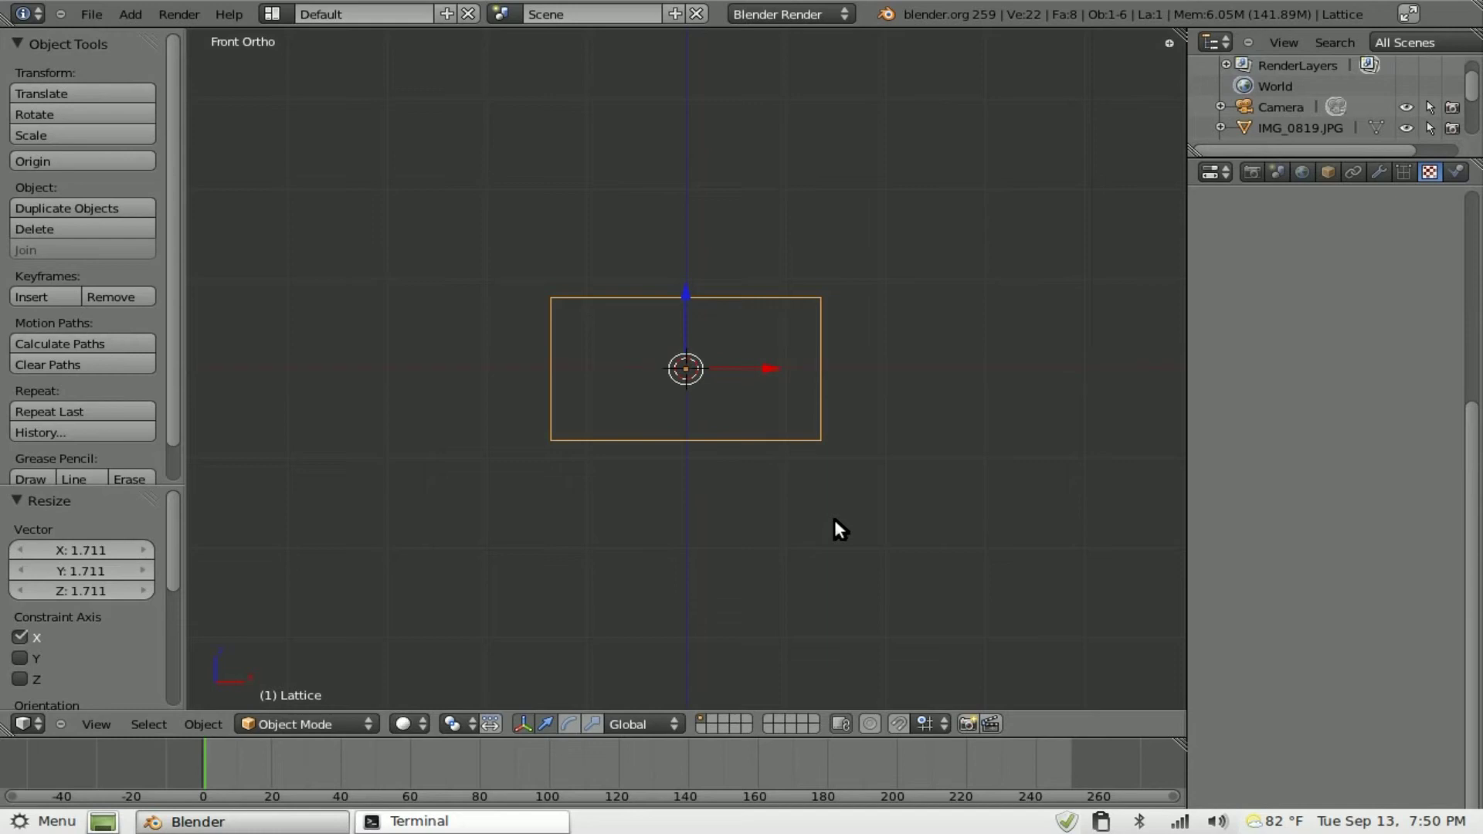
pyautogui.press('z')
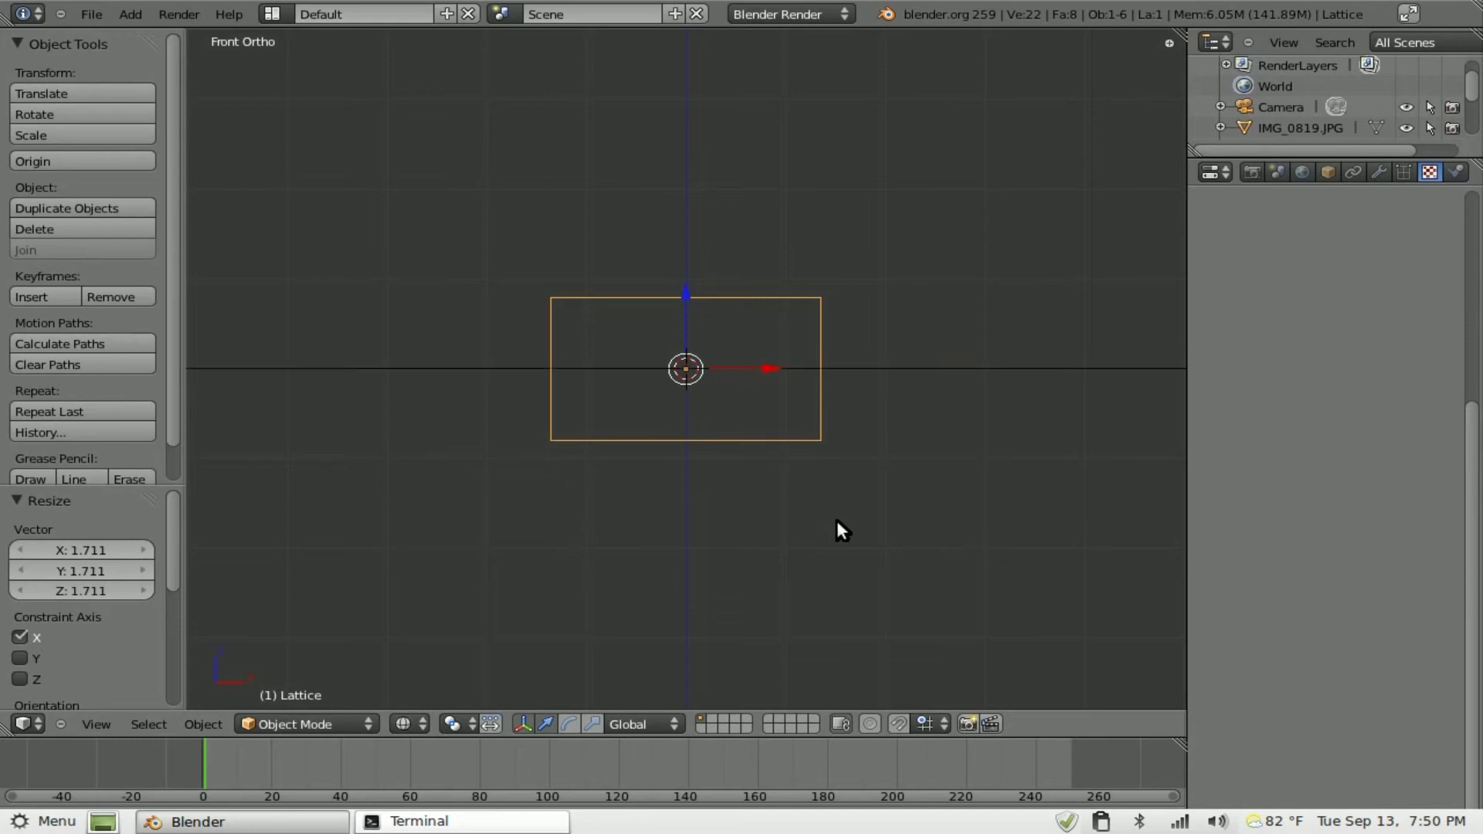
pyautogui.press('s')
pyautogui.press('z')
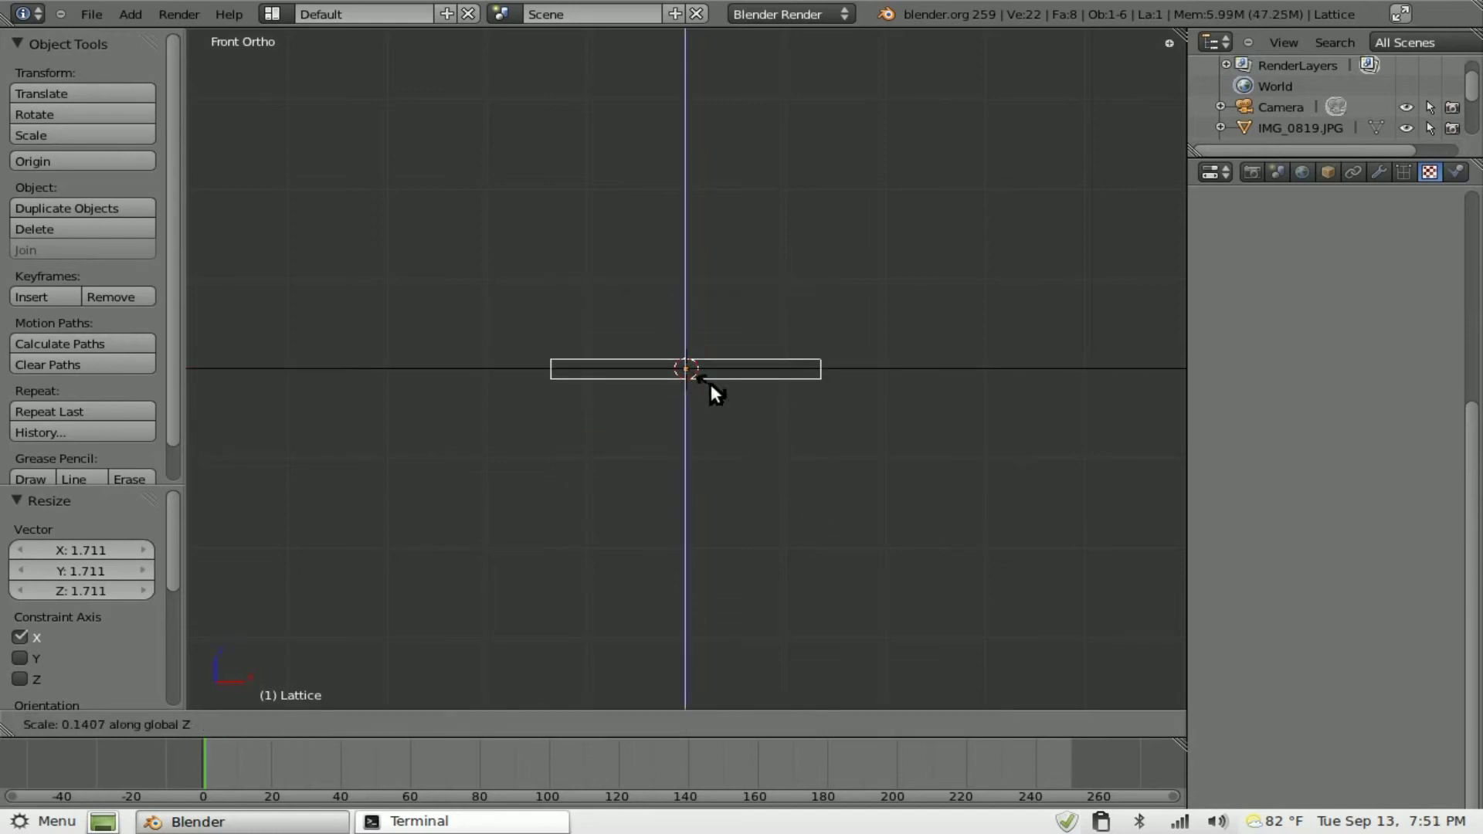
pyautogui.click(709, 382)
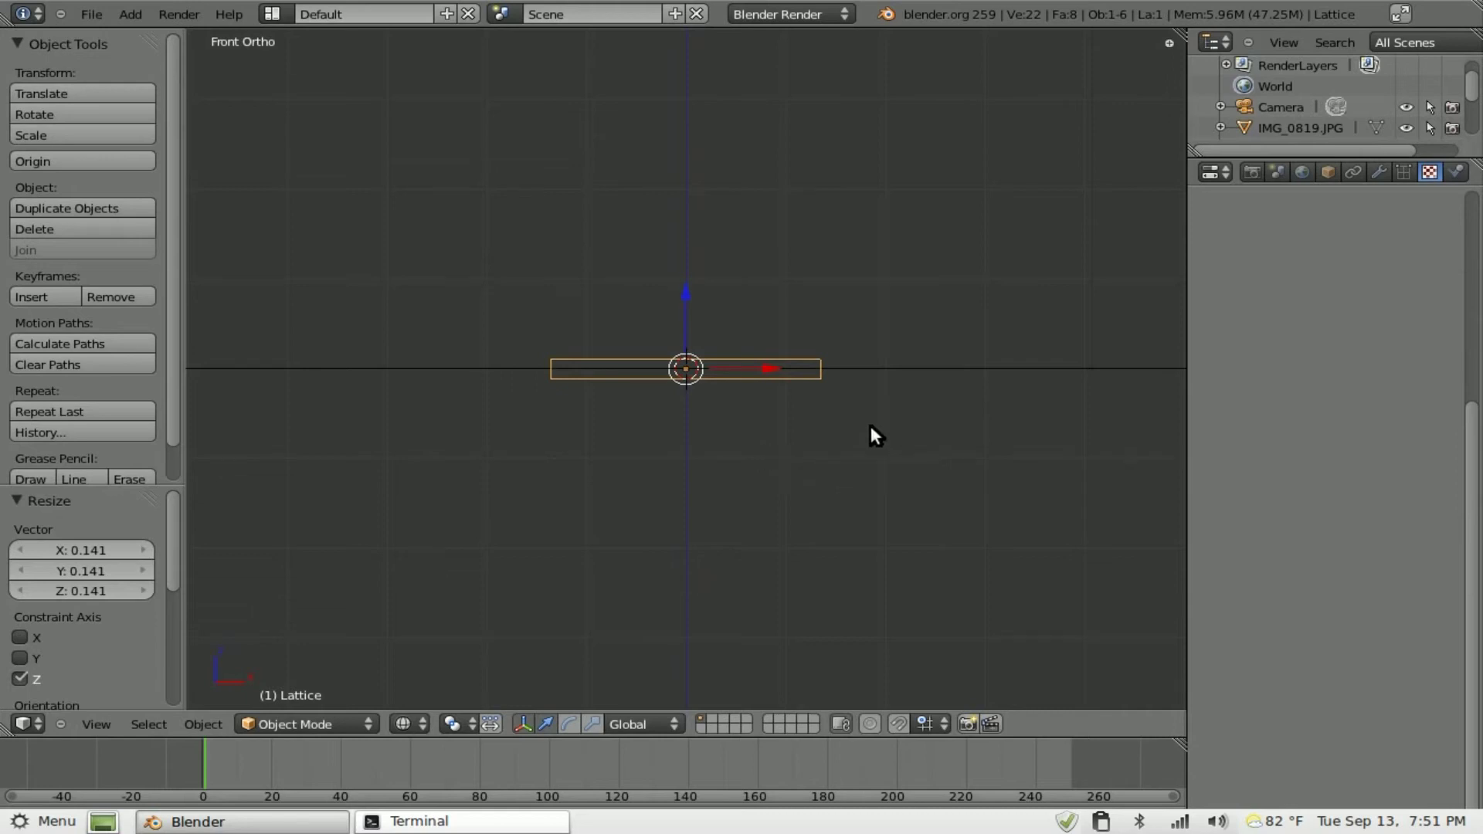
# Step: Set the lattice's U points to 3
pyautogui.press('KP_7')
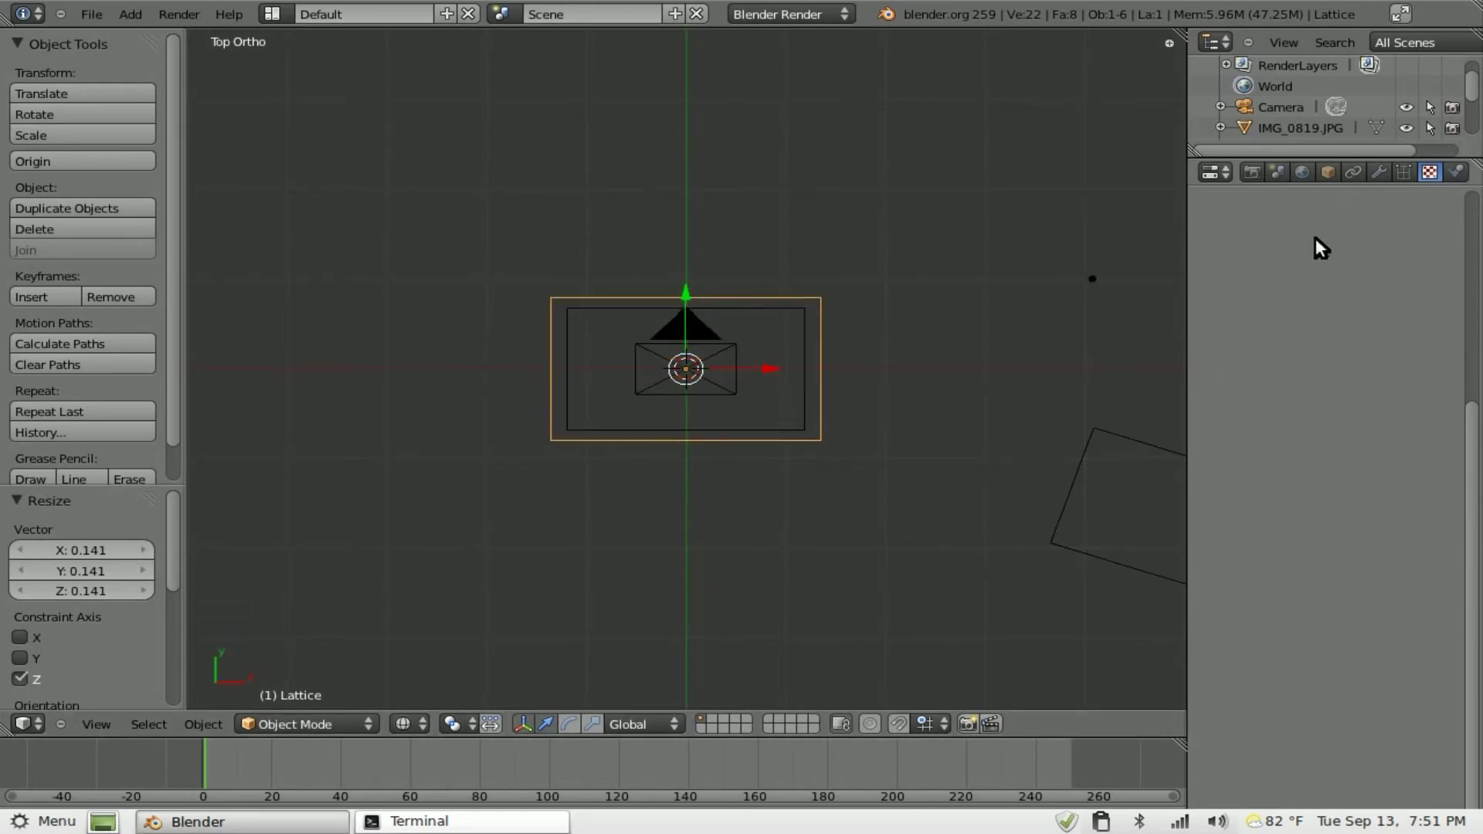
pyautogui.click(1404, 172)
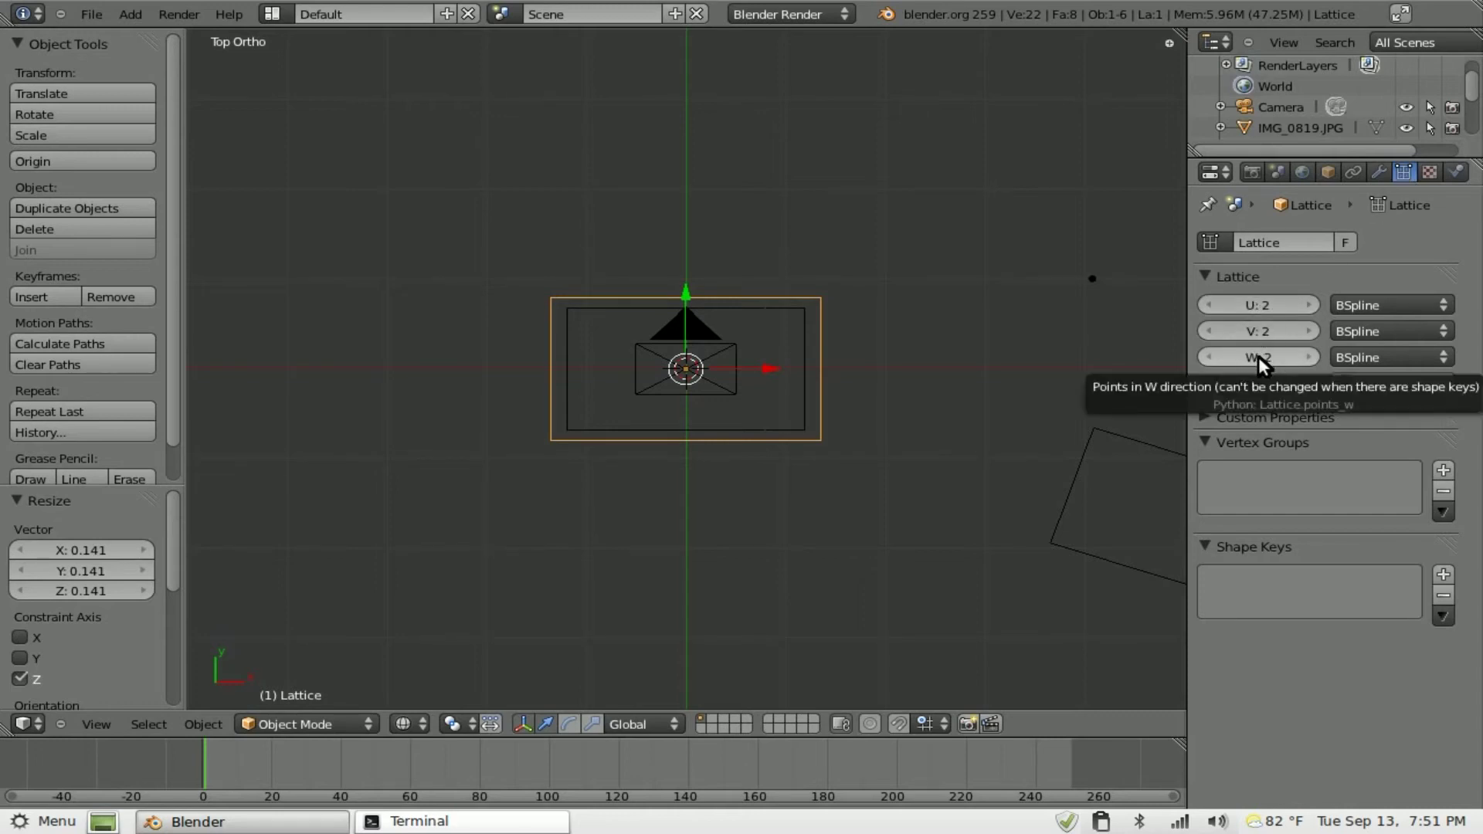
pyautogui.click(1311, 305)
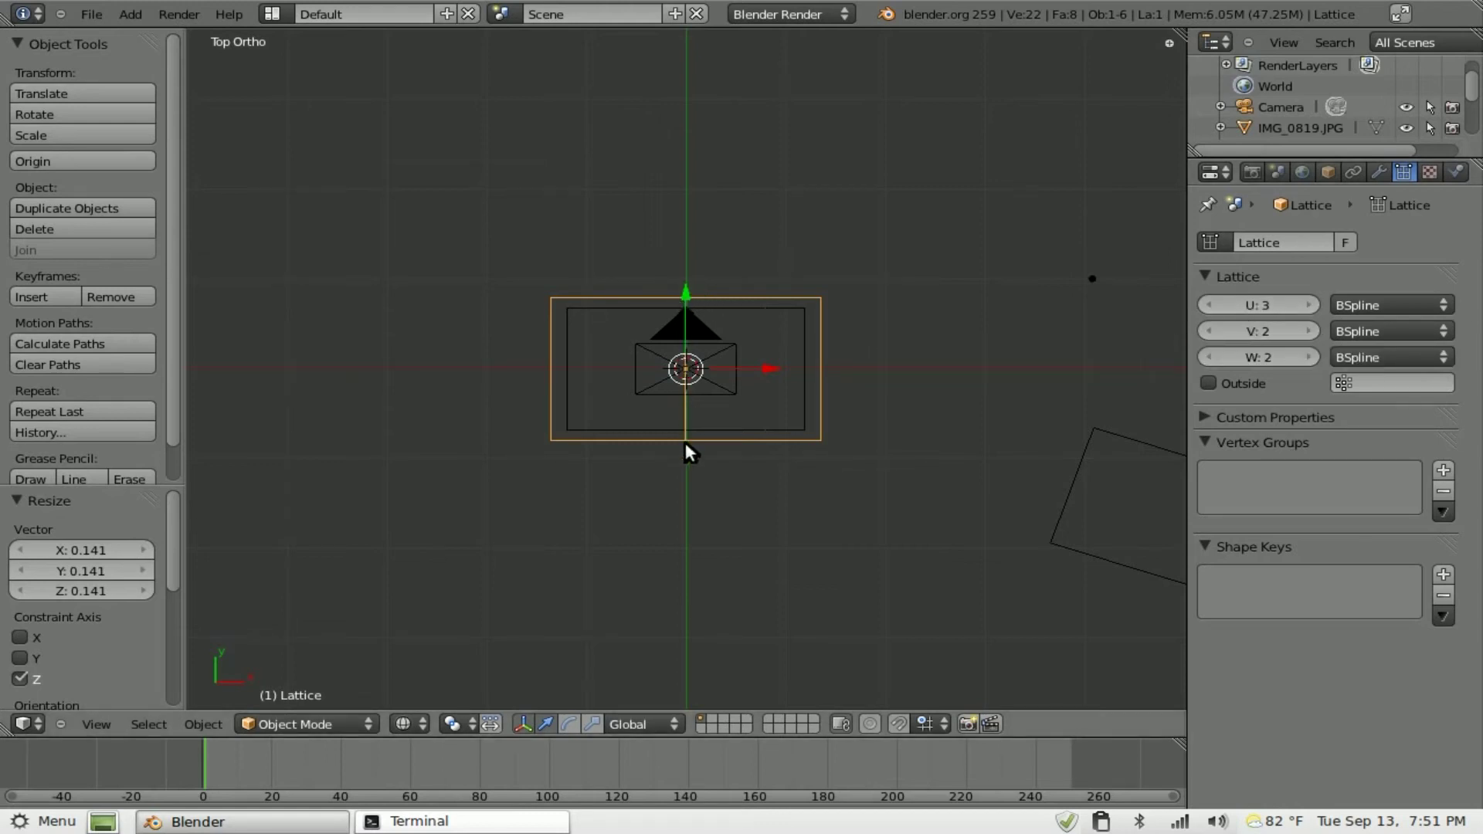
# Step: Parent the Seiunchin.MOV plane to the lattice with Lattice Deform
pyautogui.rightClick(737, 426)
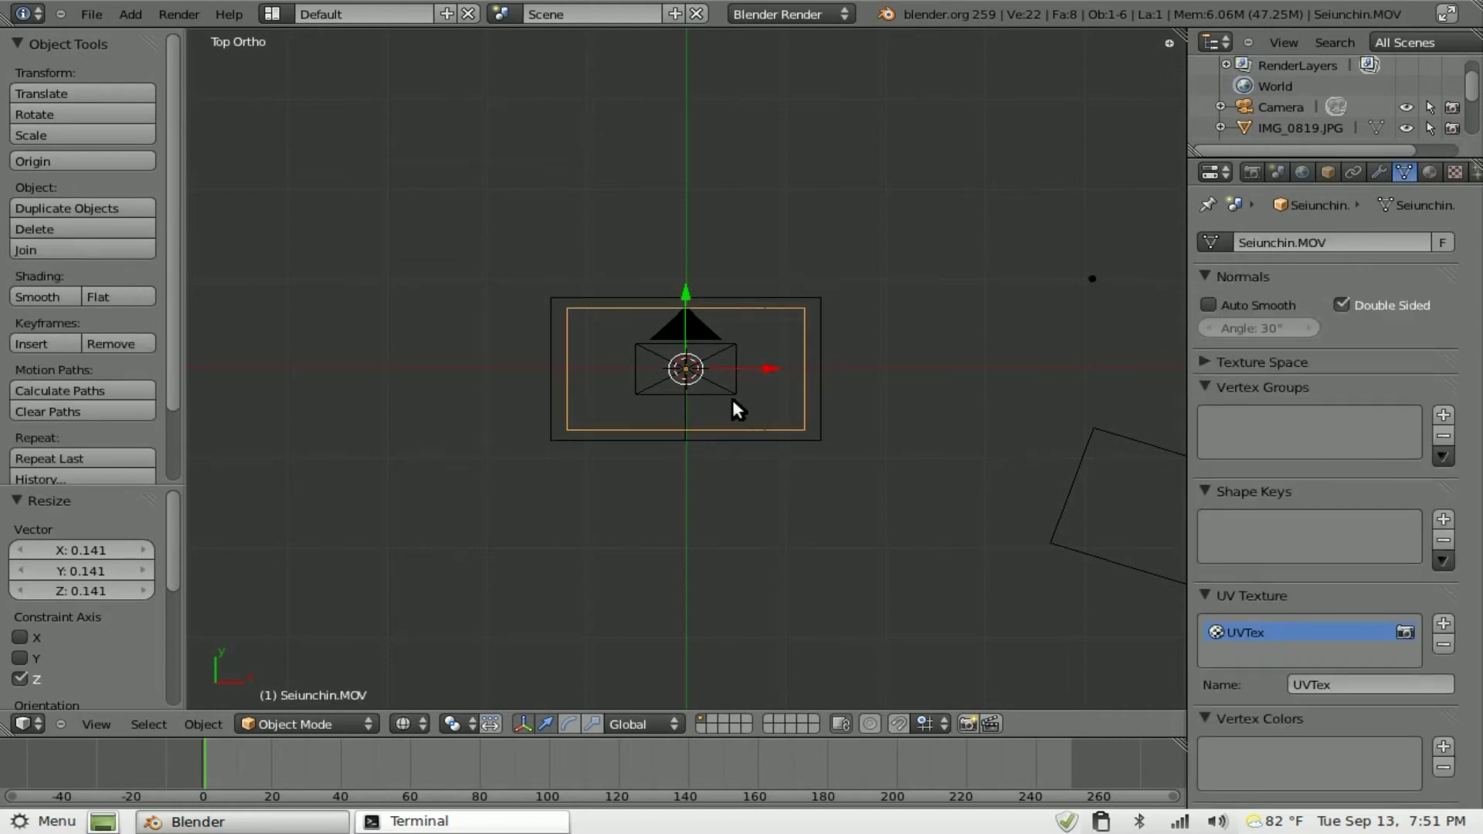
pyautogui.keyDown('shift'); pyautogui.rightClick(787, 434); pyautogui.keyUp('shift')
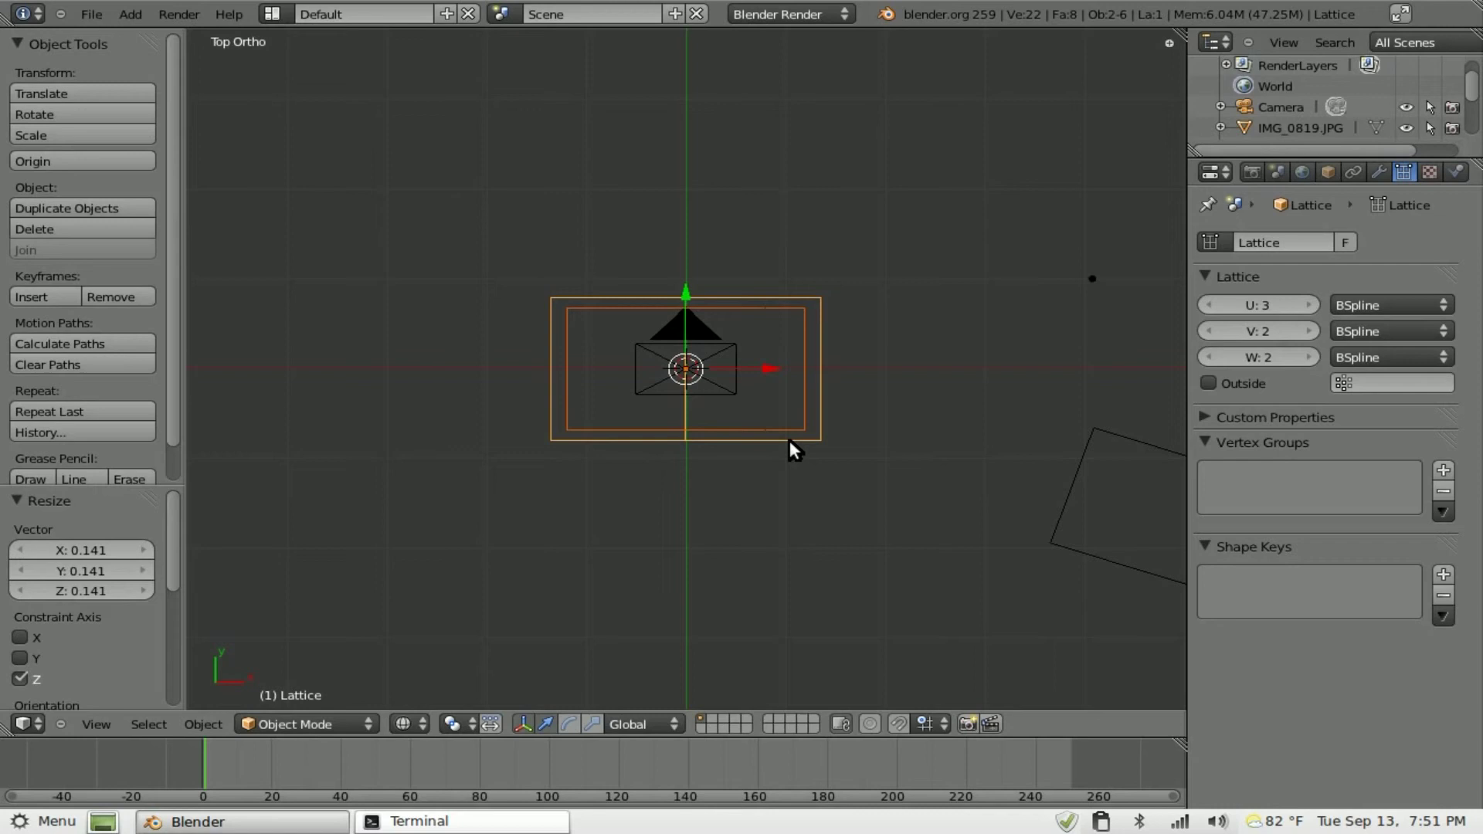
pyautogui.hotkey('ctrl', 'p')
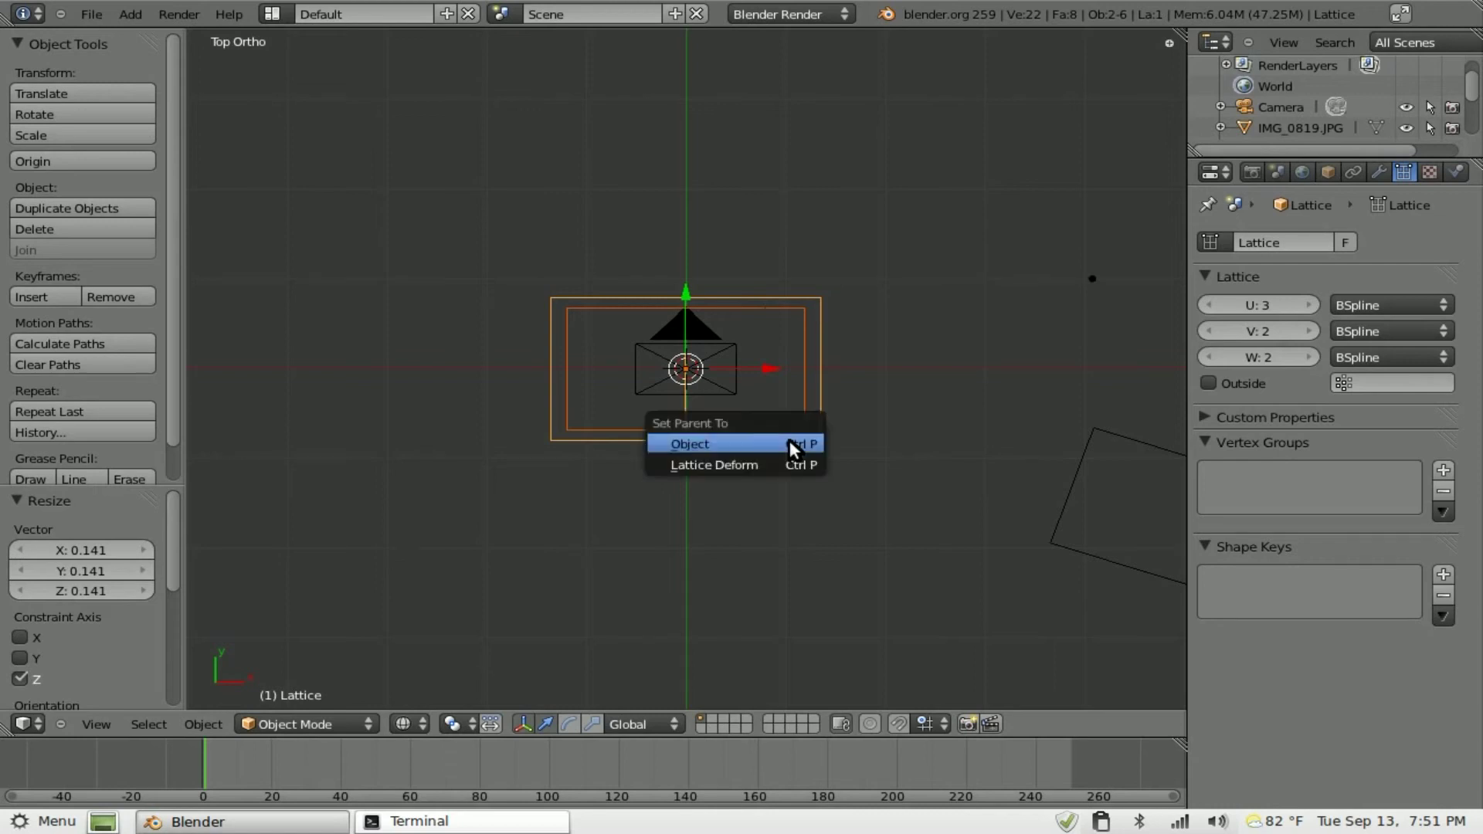
pyautogui.click(700, 465)
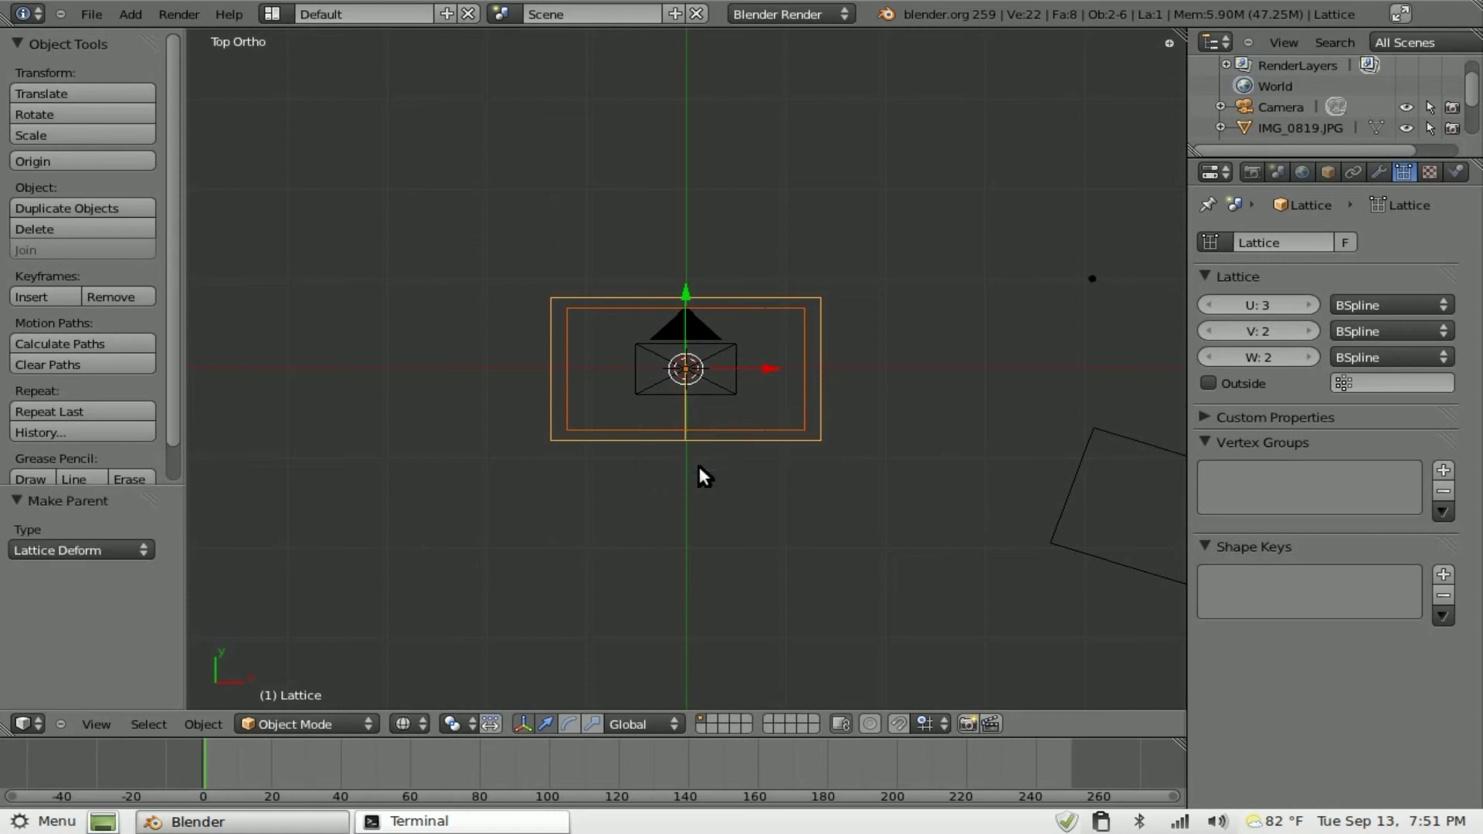
pyautogui.rightClick(708, 447)
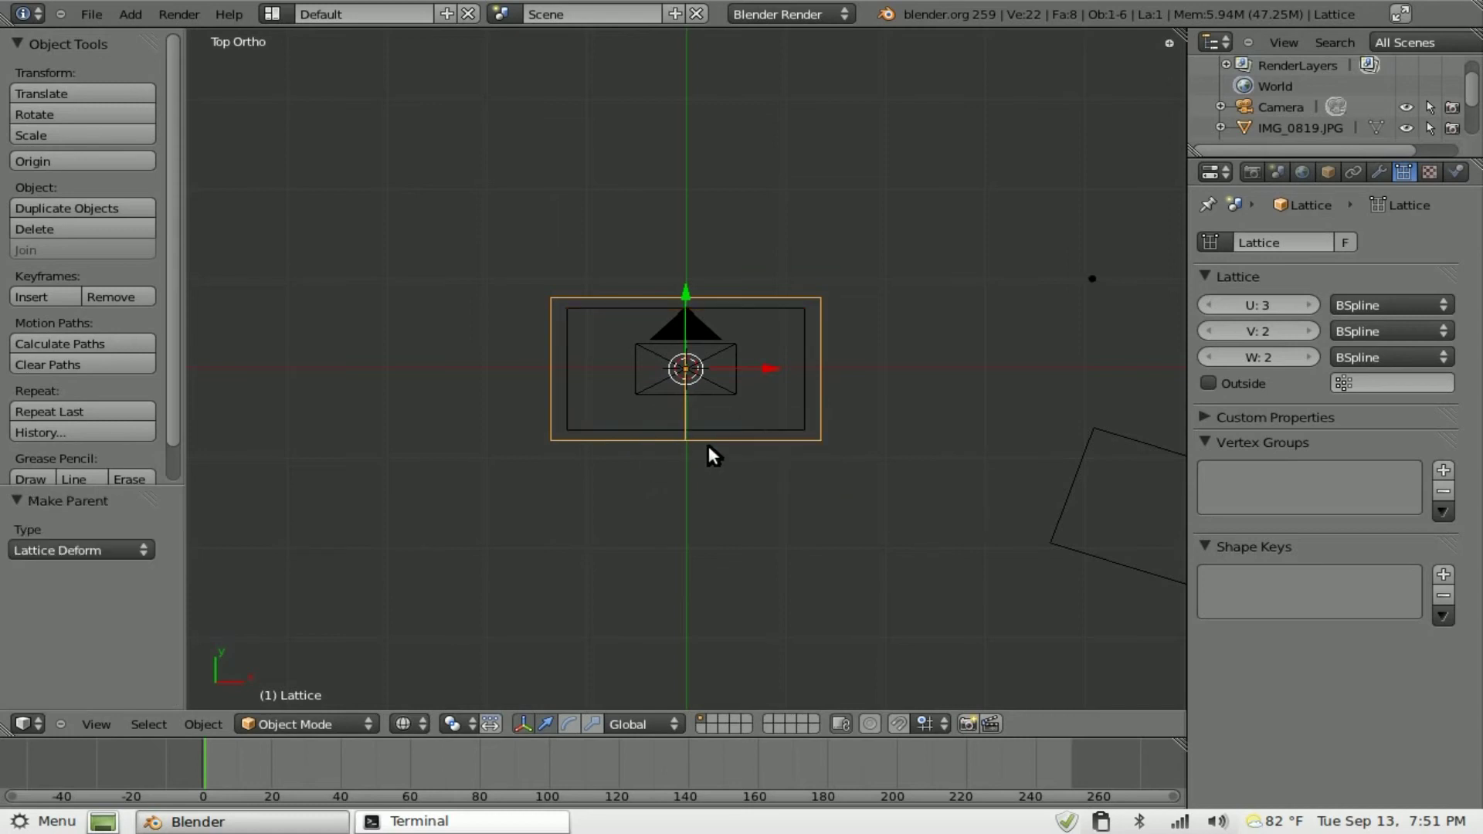
# Step: Box-select the lattice's middle column of points and raise them 0.174 along Z
pyautogui.press('Tab')
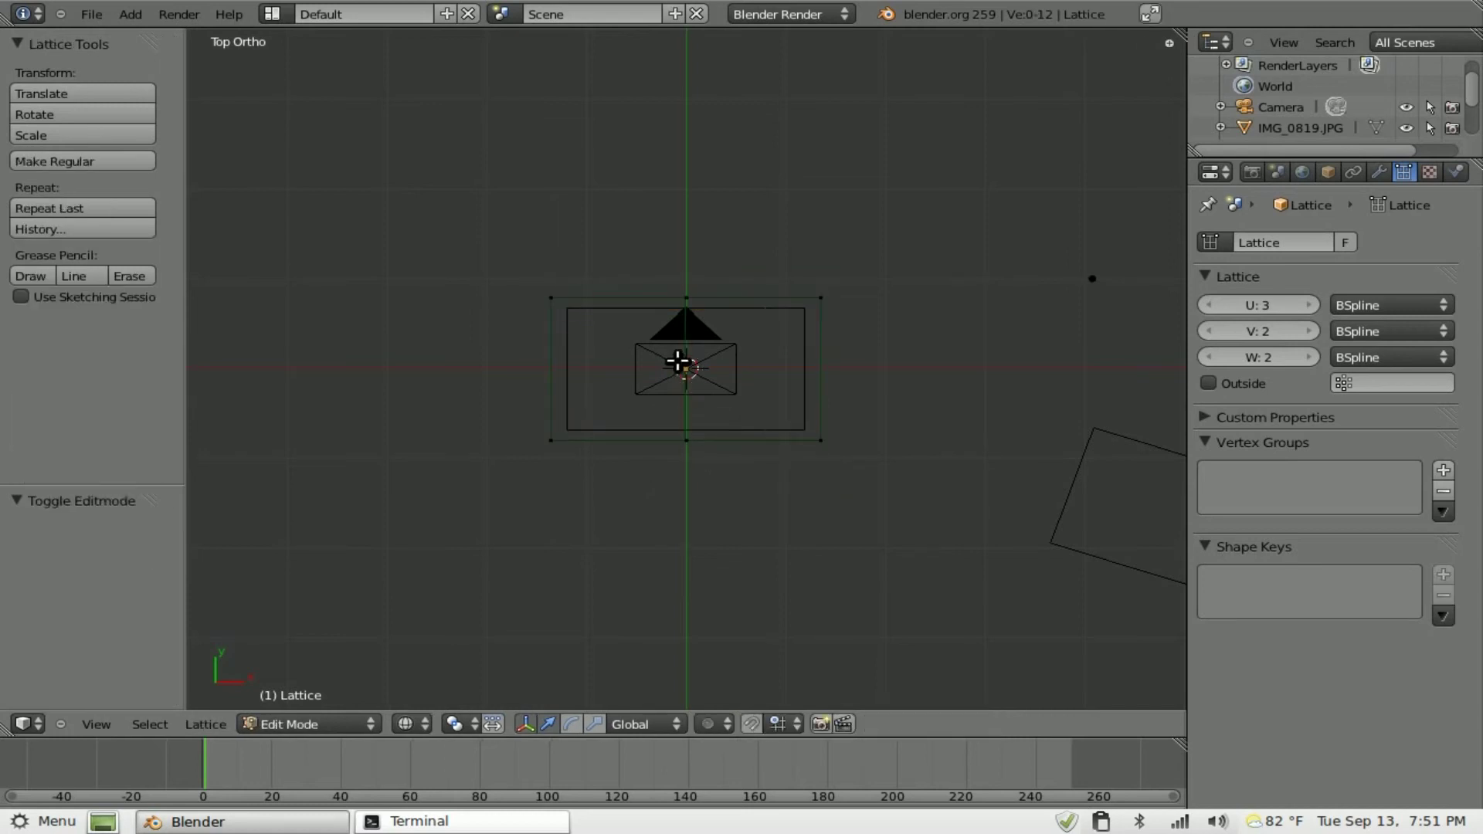
pyautogui.press('b')
pyautogui.moveTo(661, 275); pyautogui.dragTo(728, 479)
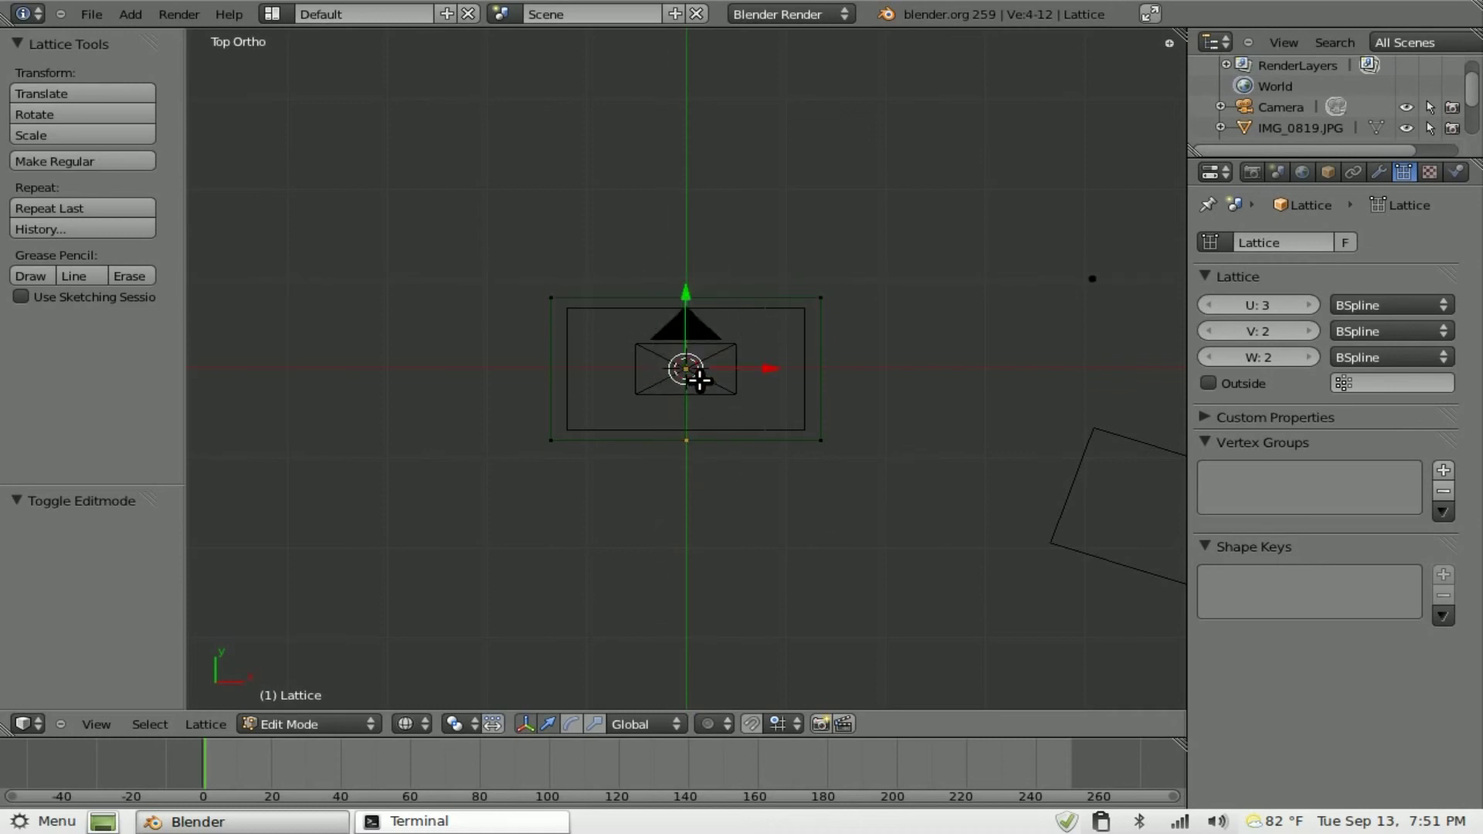
pyautogui.press('KP_1')
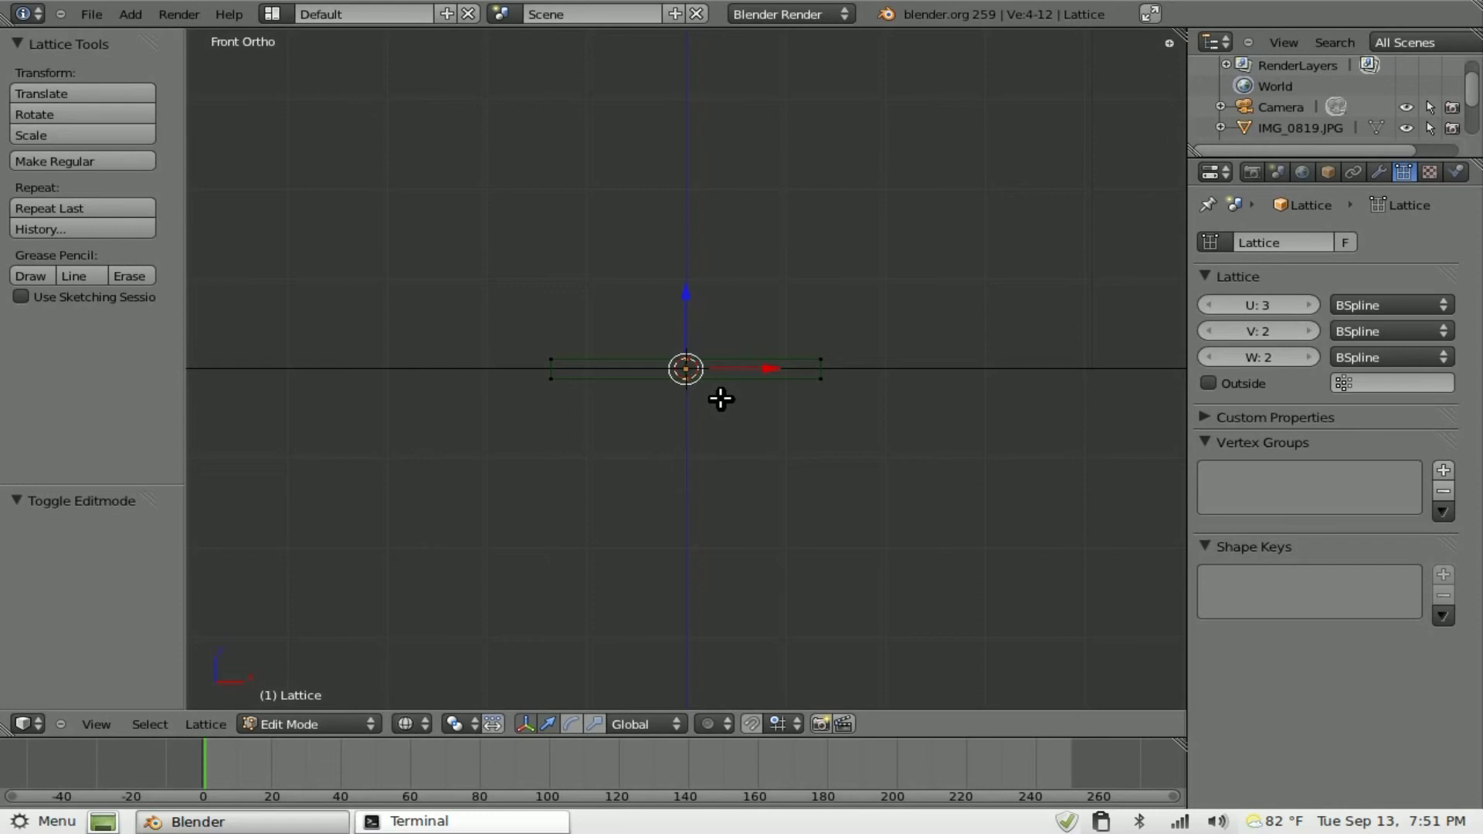
pyautogui.press('g')
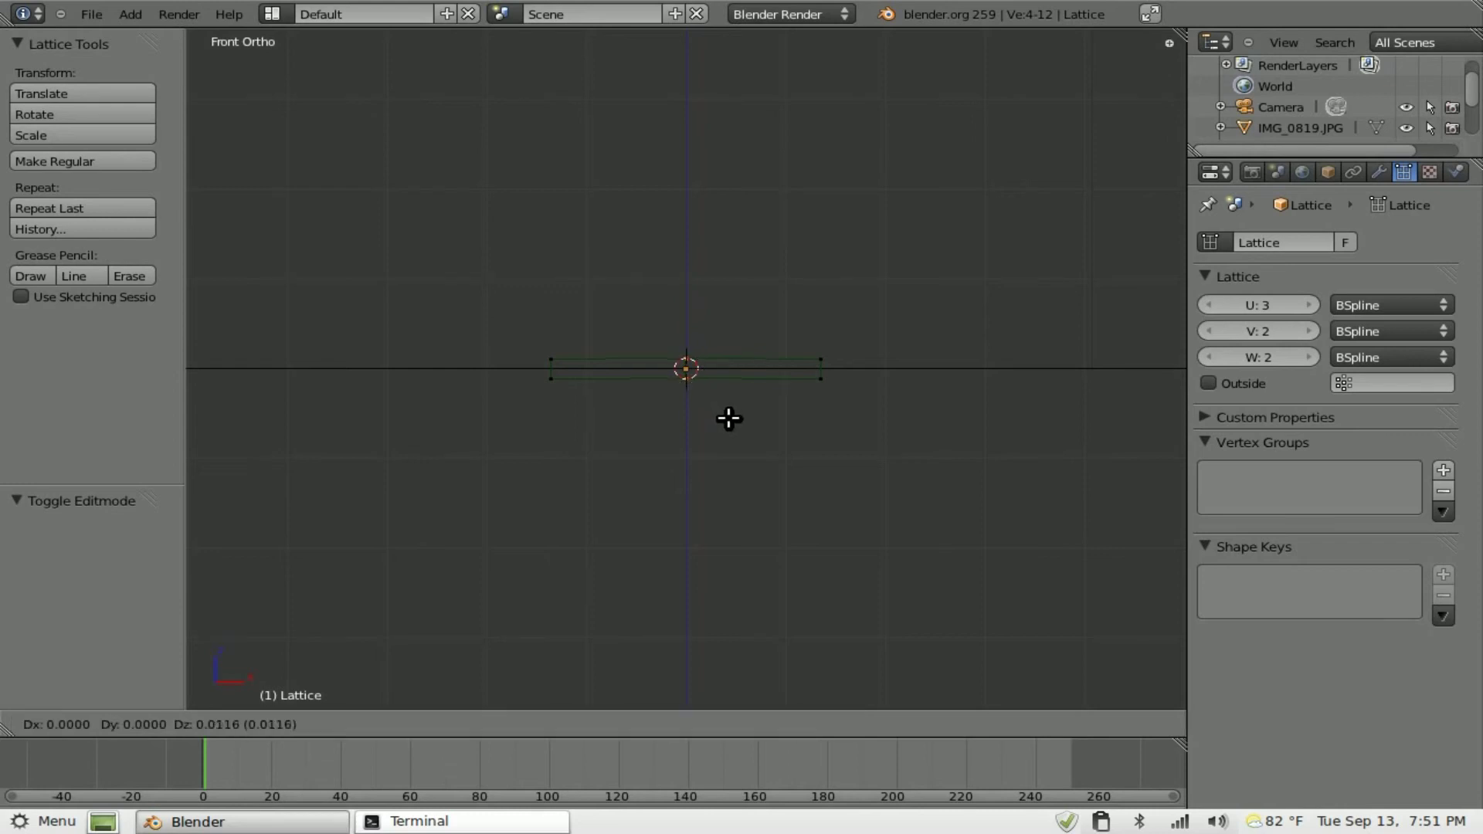
pyautogui.press('z')
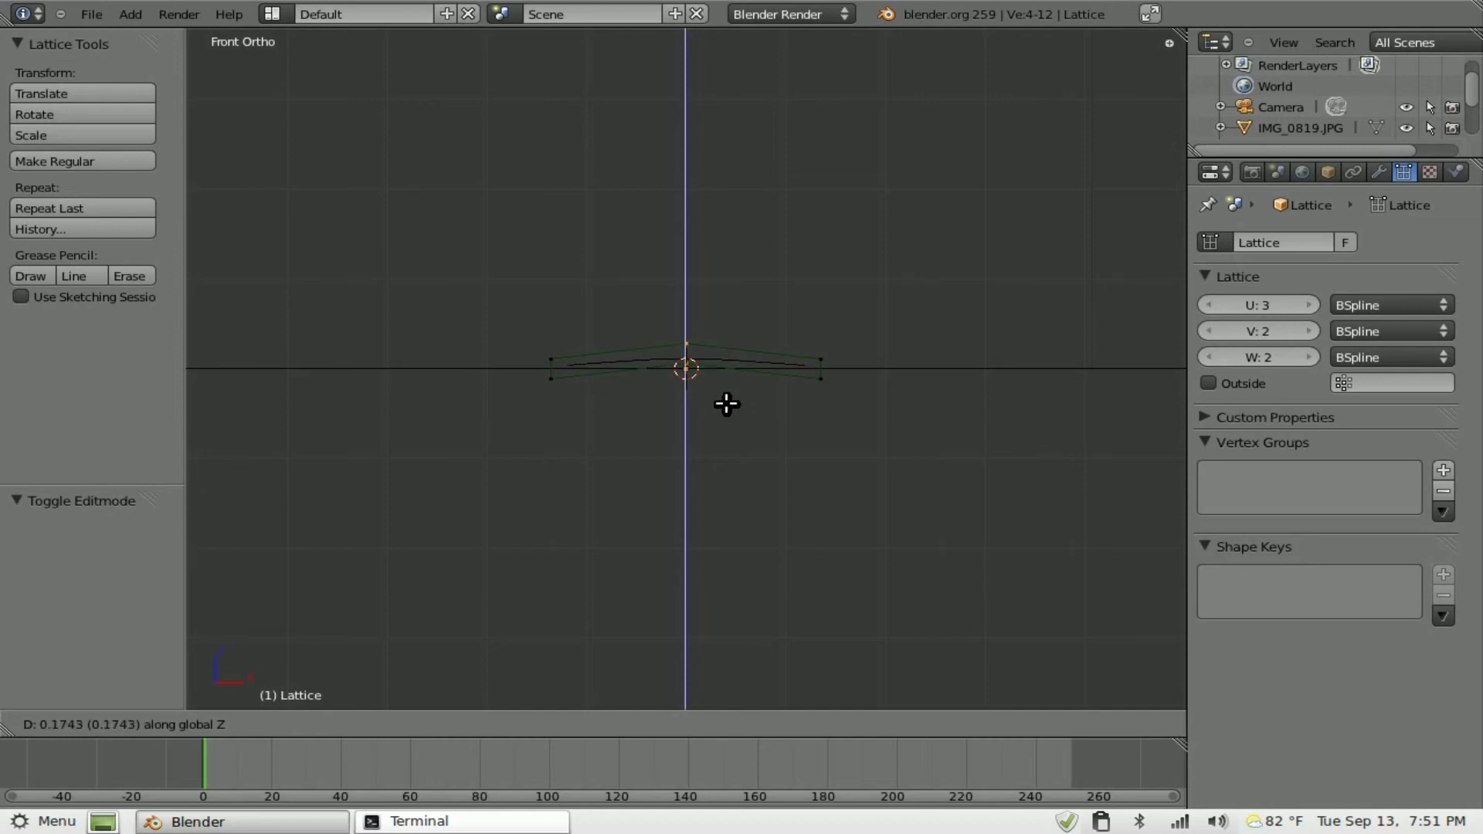
pyautogui.click(726, 403)
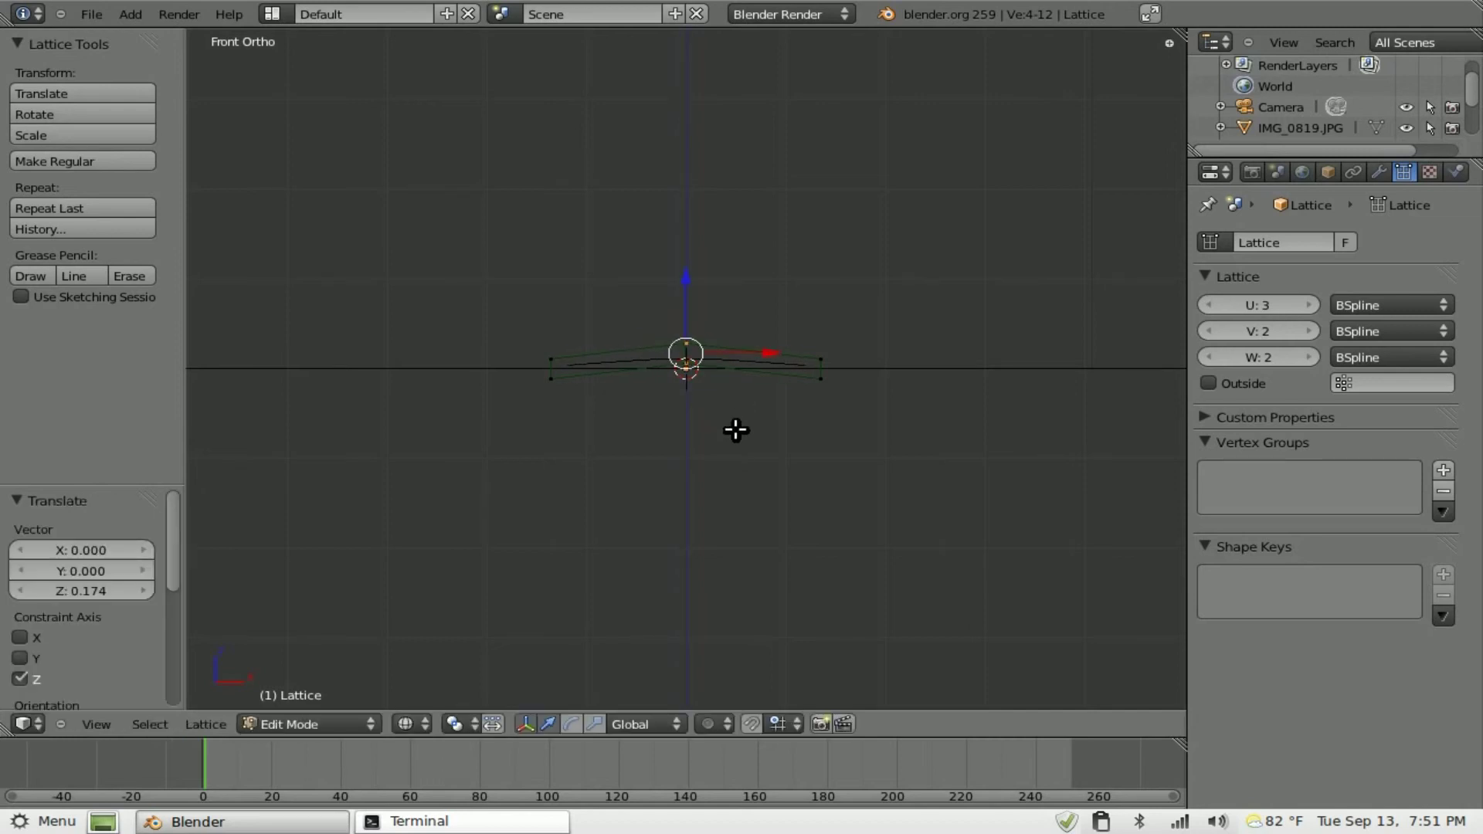
# Step: Apply the Lattice modifier on the Seiunchin.MOV plane and delete the lattice object
pyautogui.press('Tab')
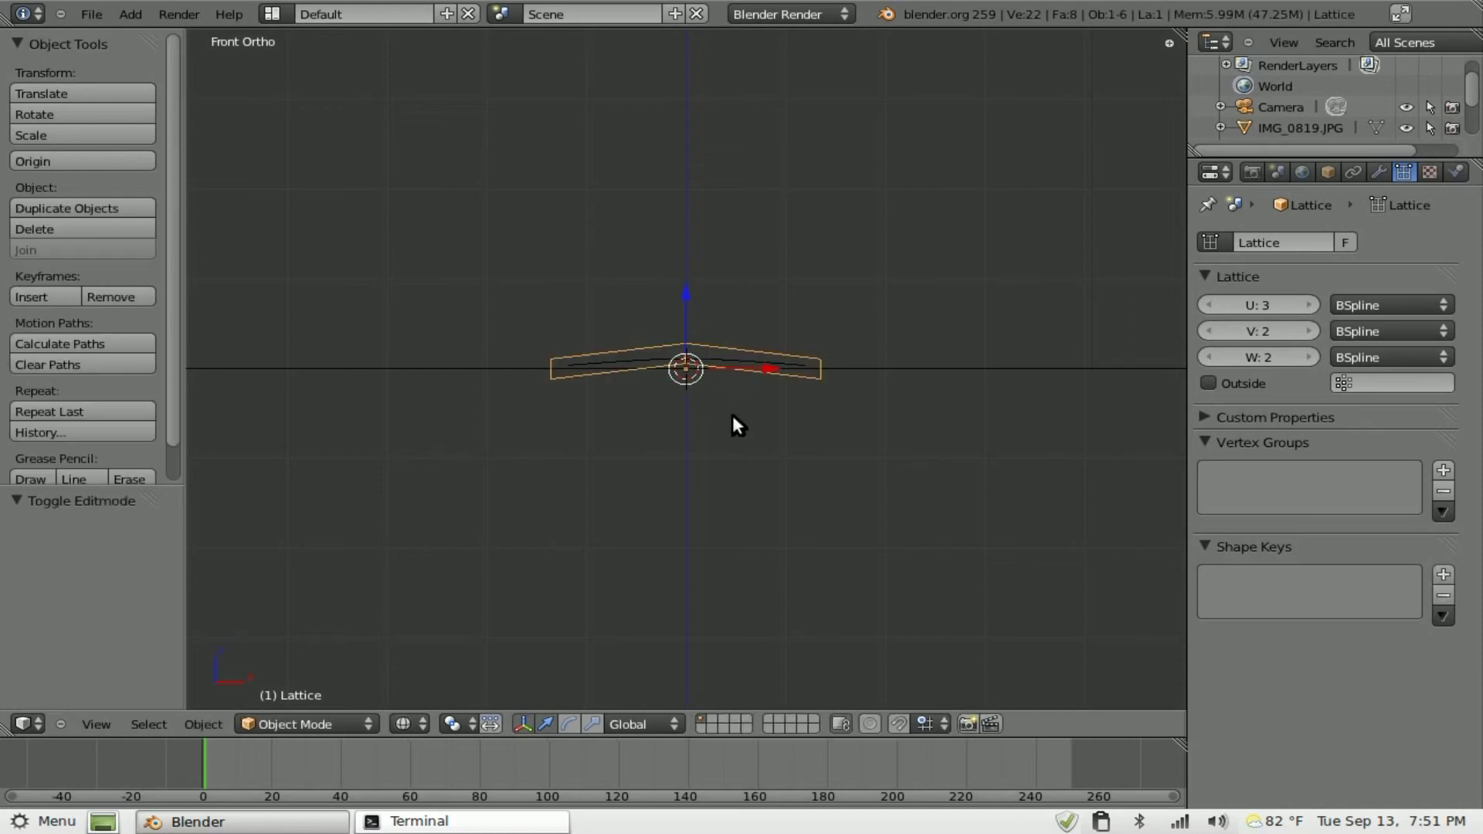
pyautogui.rightClick(758, 361)
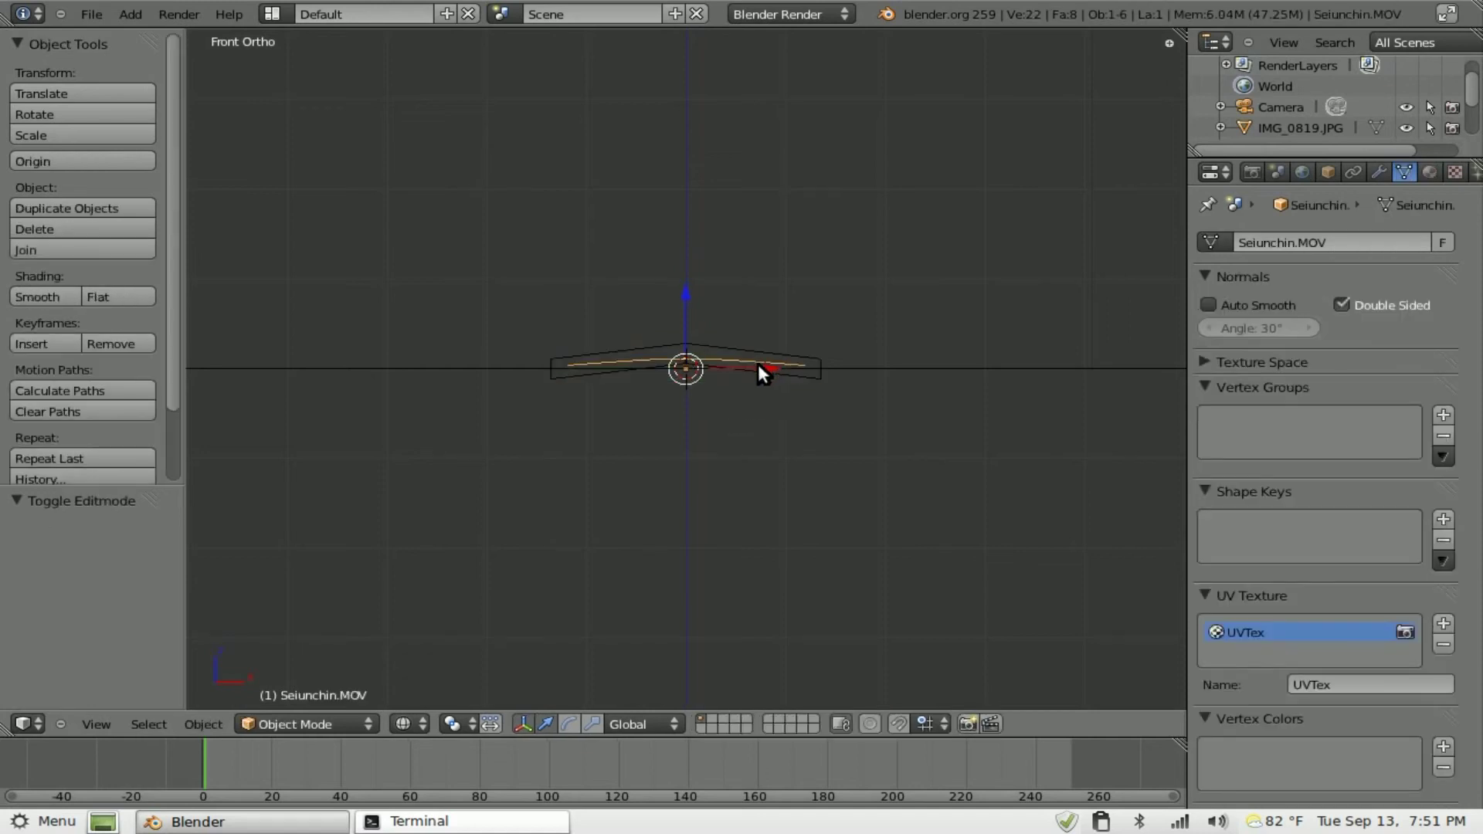
pyautogui.click(1380, 172)
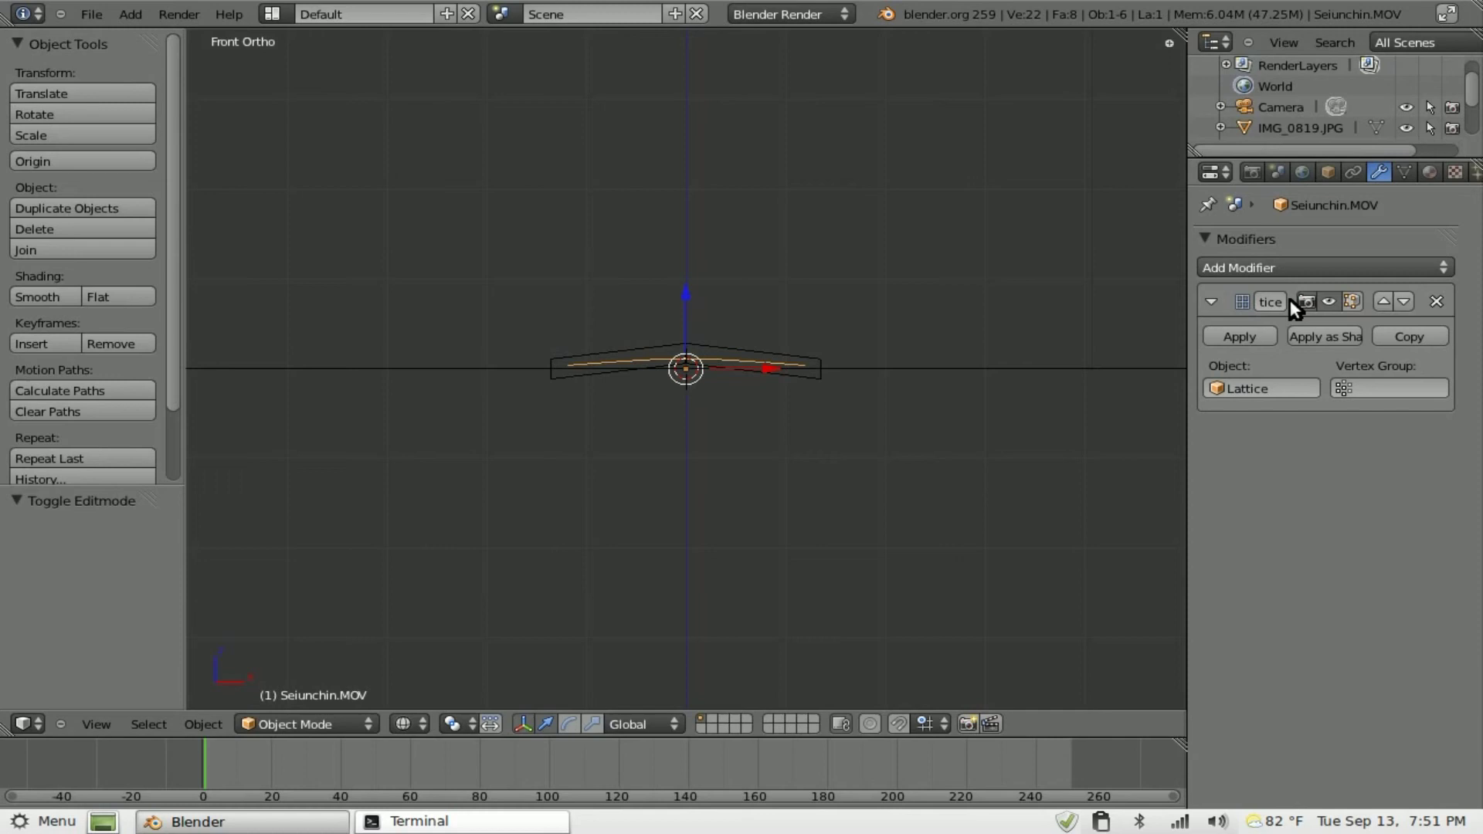
pyautogui.click(1247, 333)
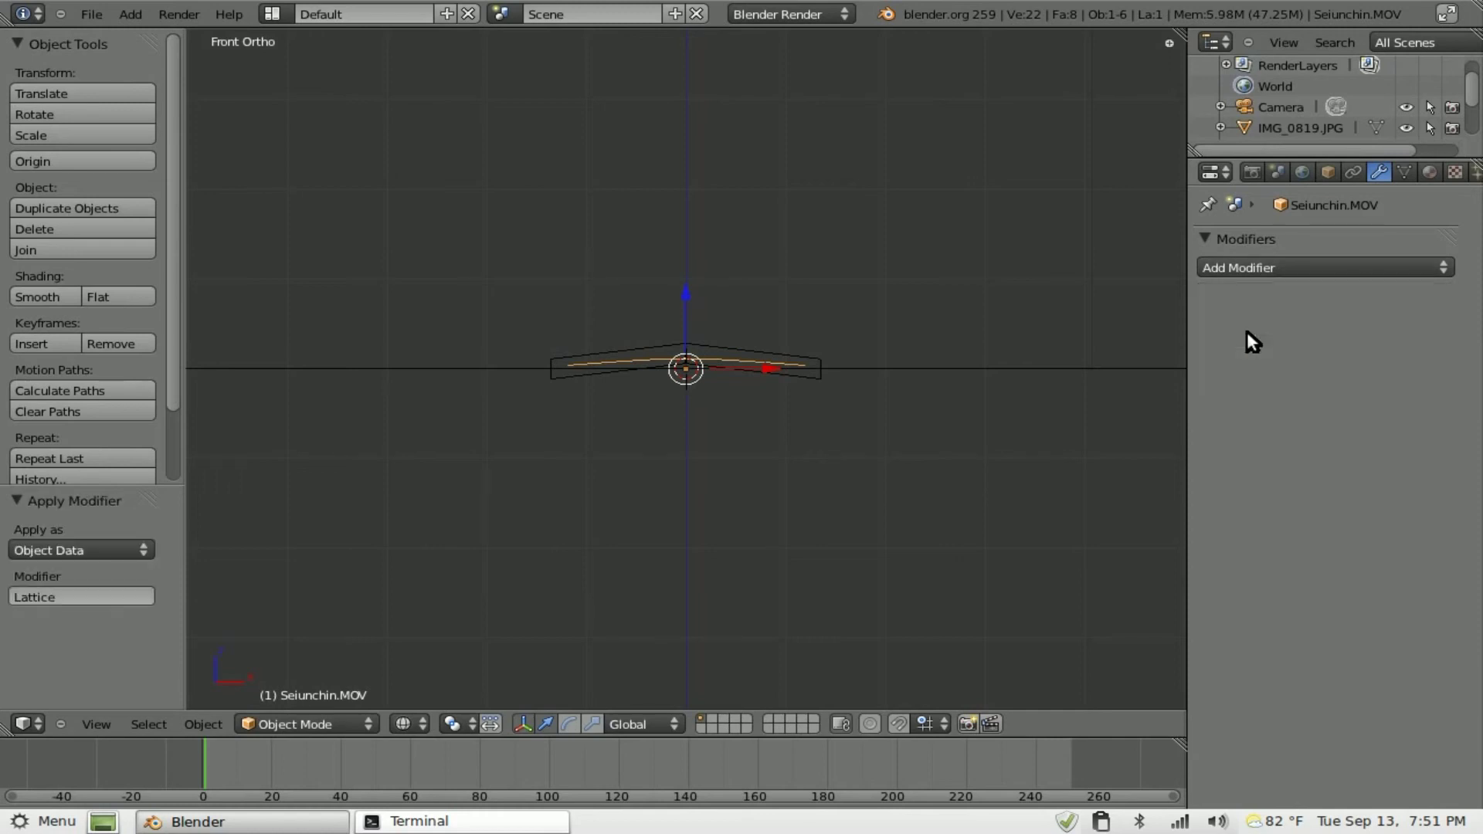
pyautogui.rightClick(751, 346)
pyautogui.press('x')
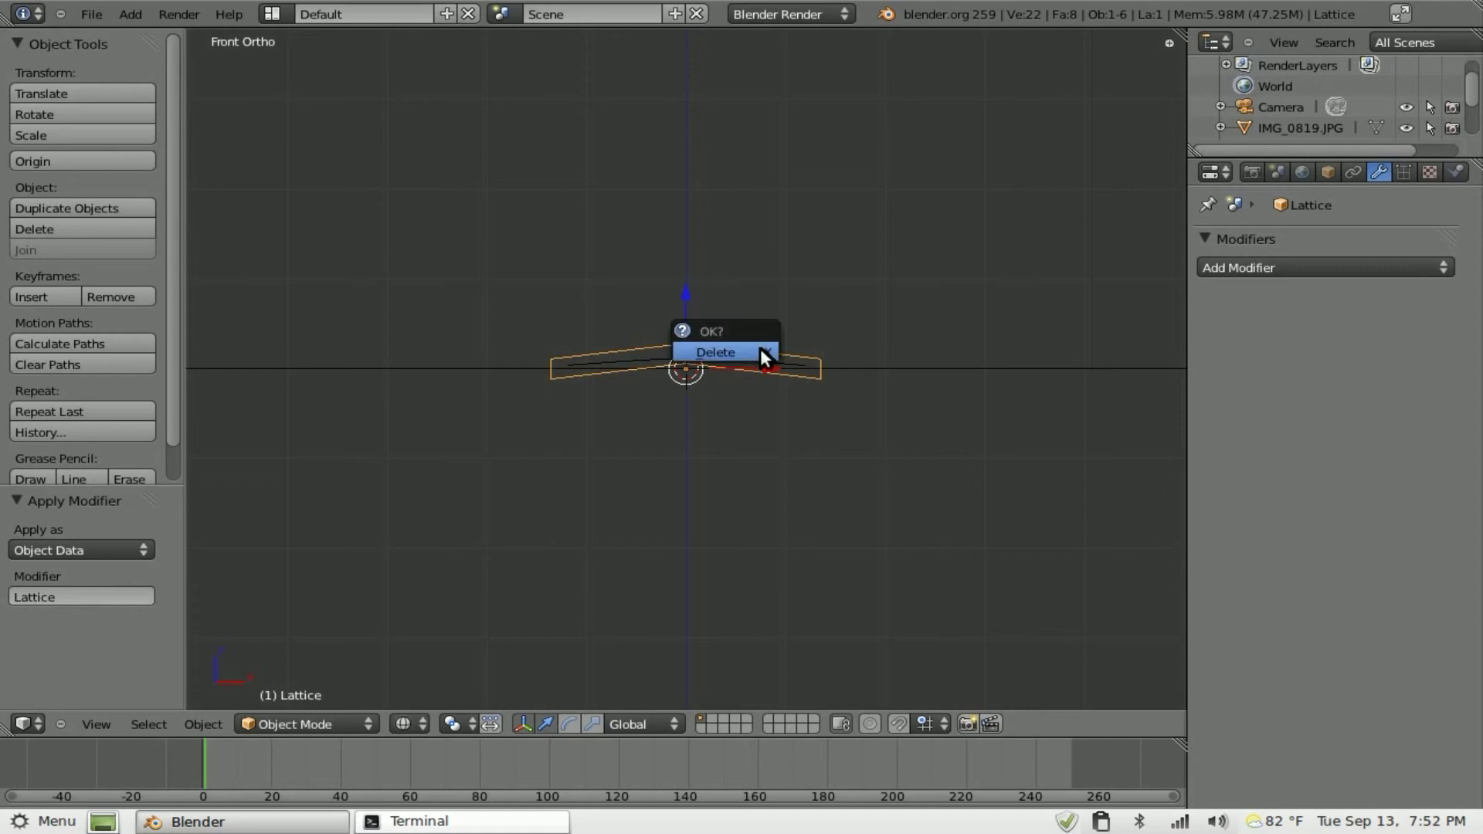
pyautogui.click(761, 350)
# Step: Lower the curved video plane 0.0269 along Z
pyautogui.scroll(3, 751, 359)
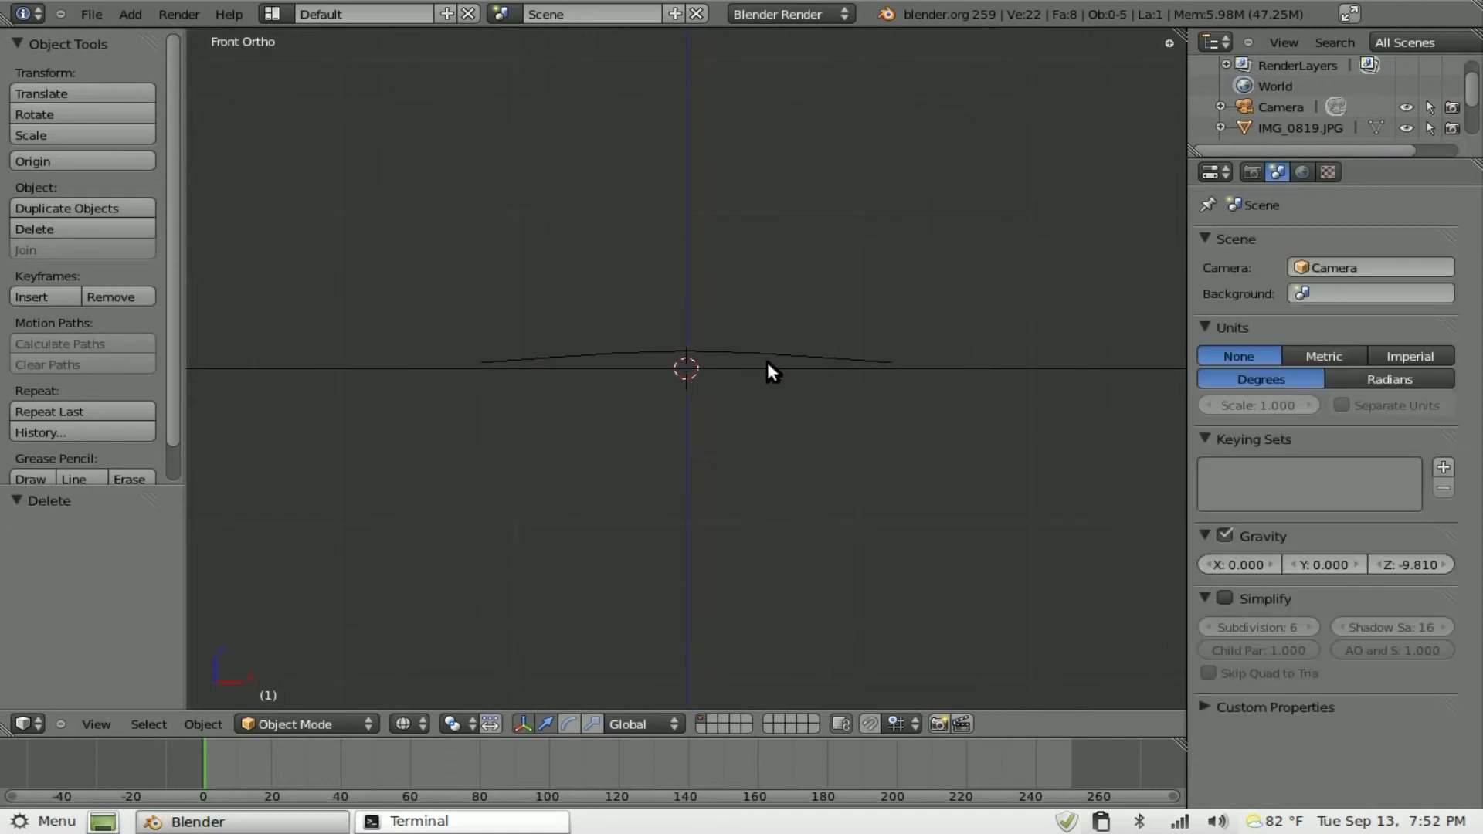
pyautogui.rightClick(765, 351)
pyautogui.press('g')
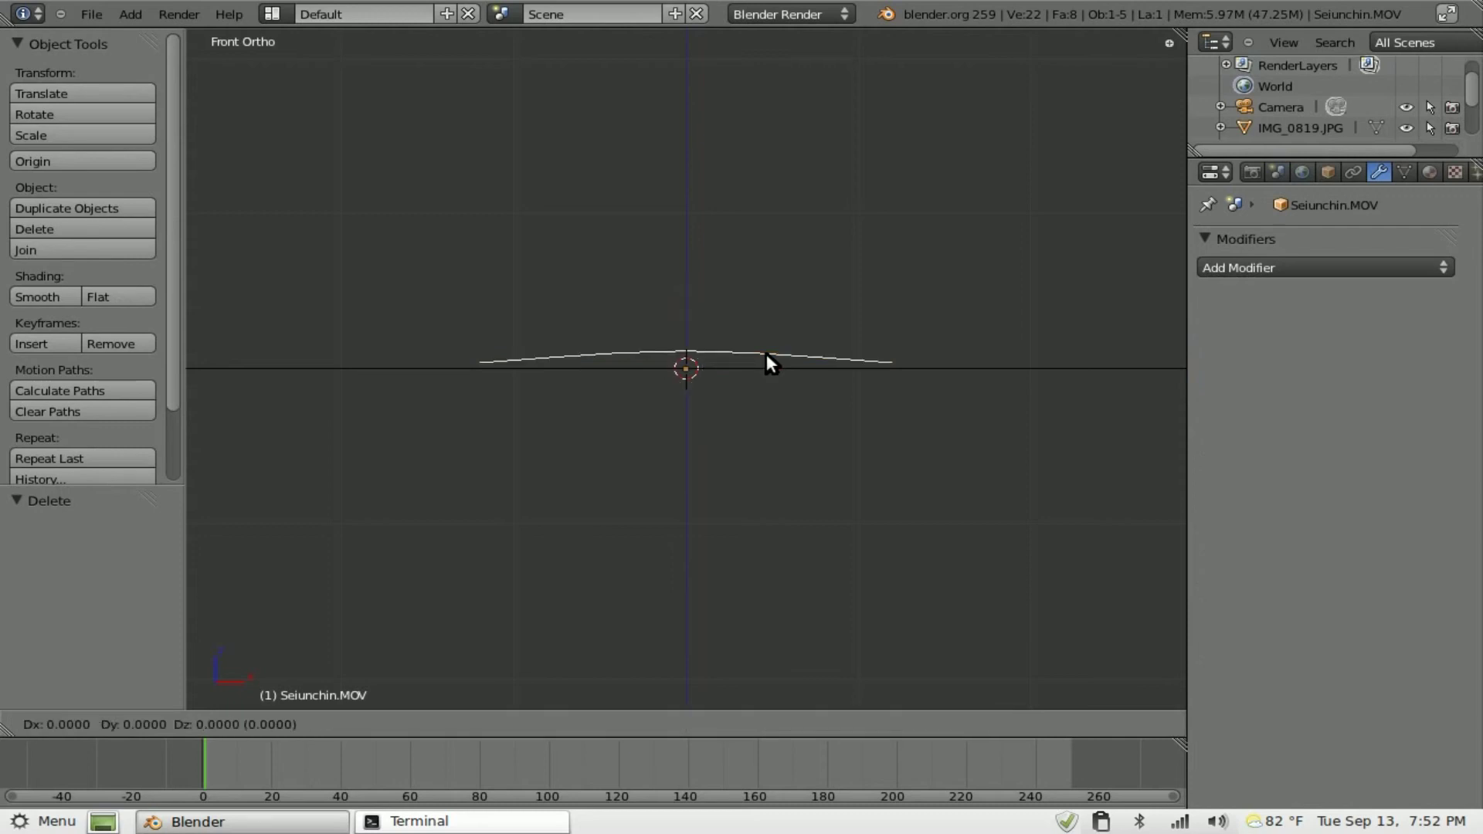
pyautogui.press('z')
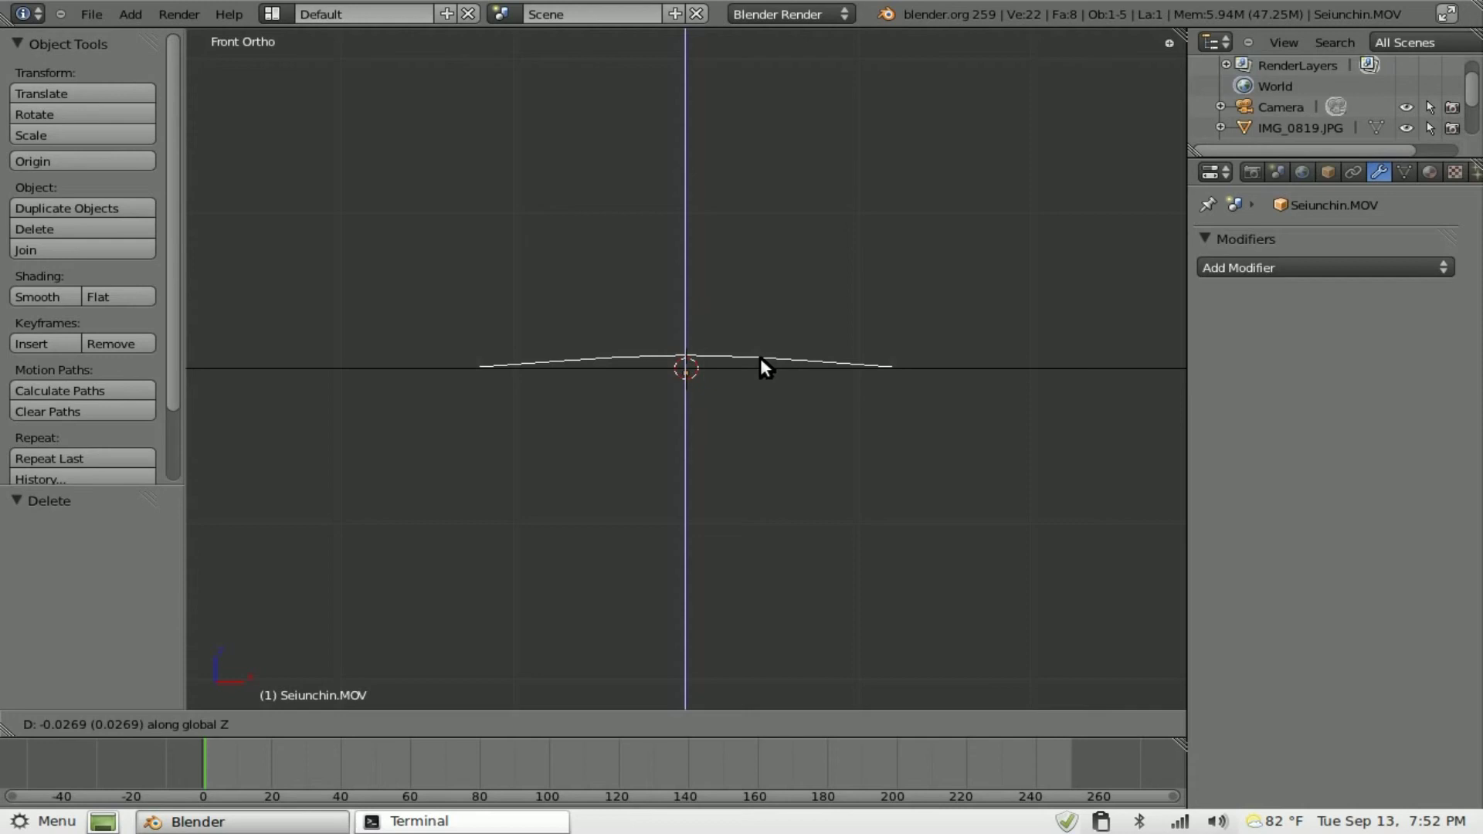
pyautogui.click(759, 358)
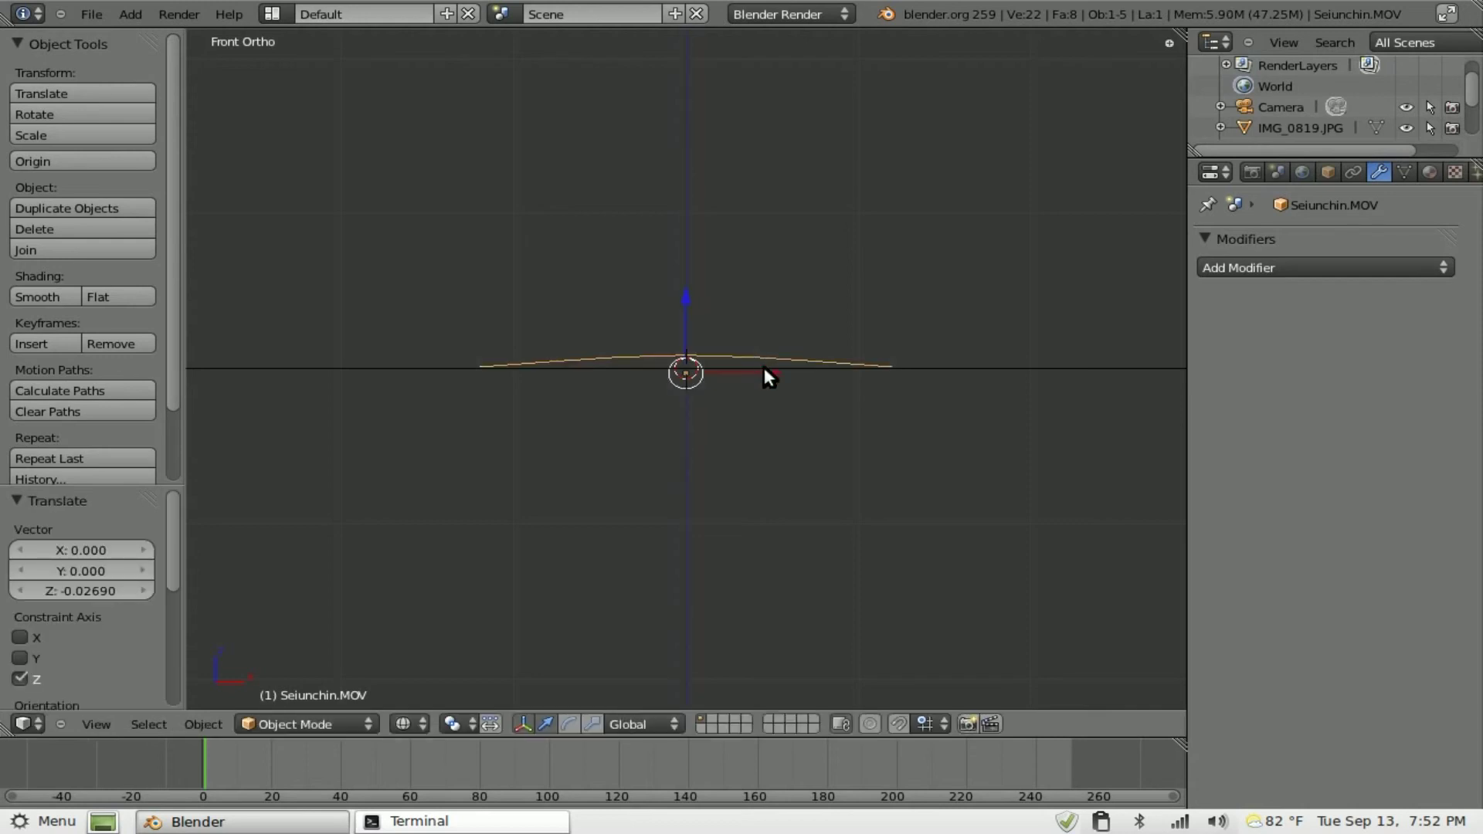
pyautogui.press('KP_7')
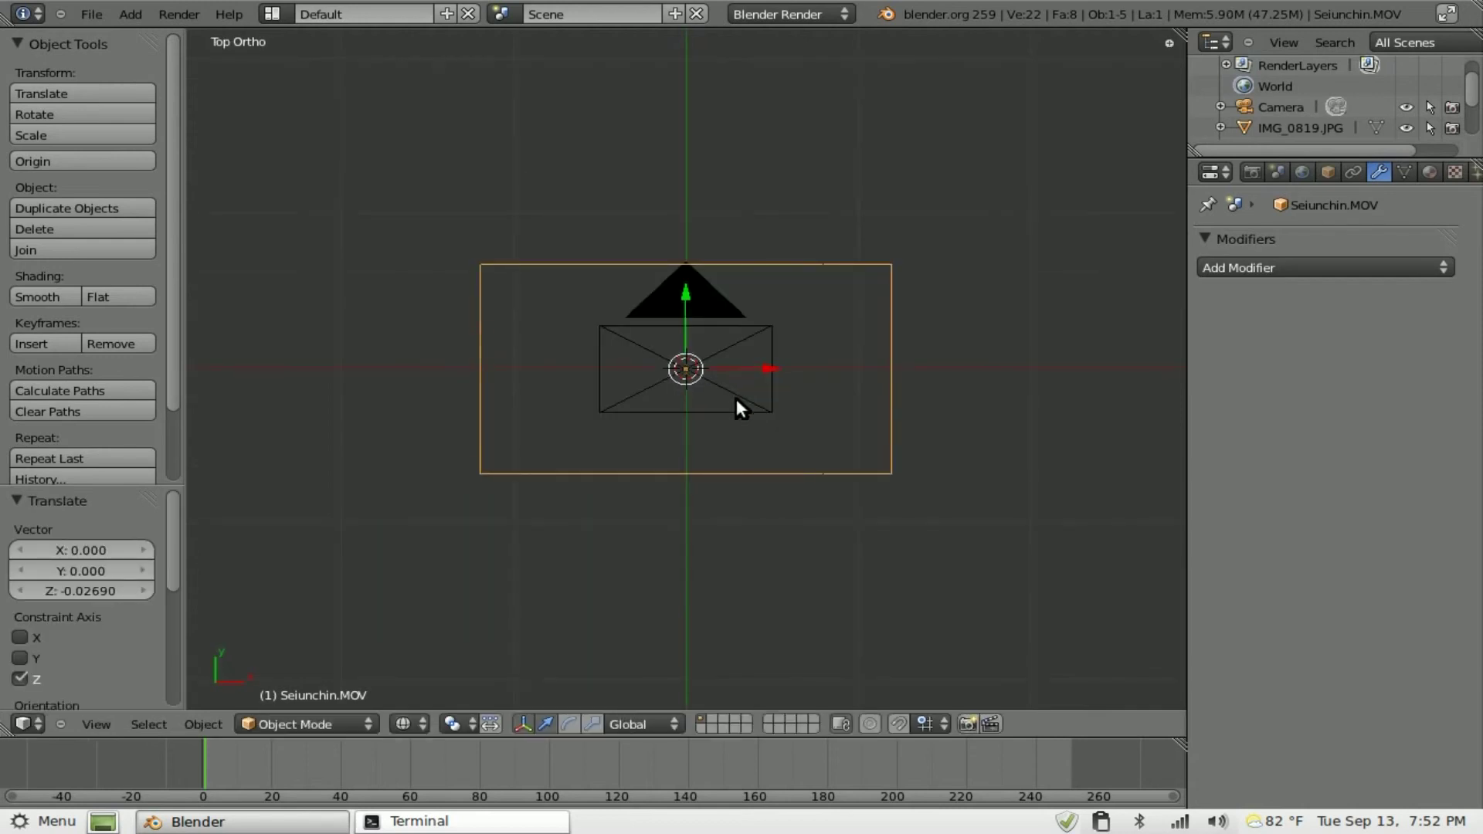
# Step: Render the camera view, then apply Smooth shading to the curved video plane
pyautogui.press('KP_0')
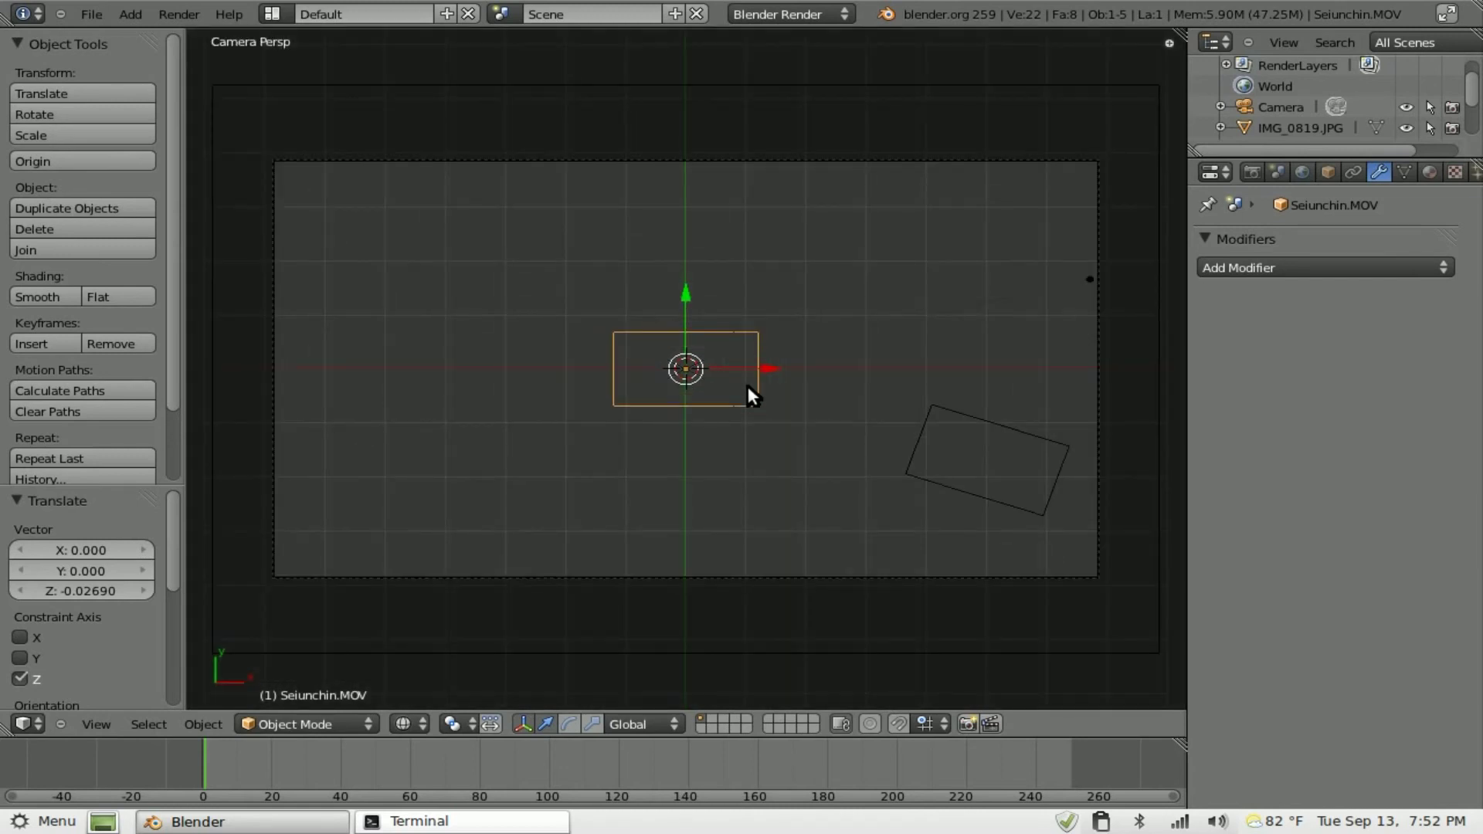
pyautogui.press('F12')
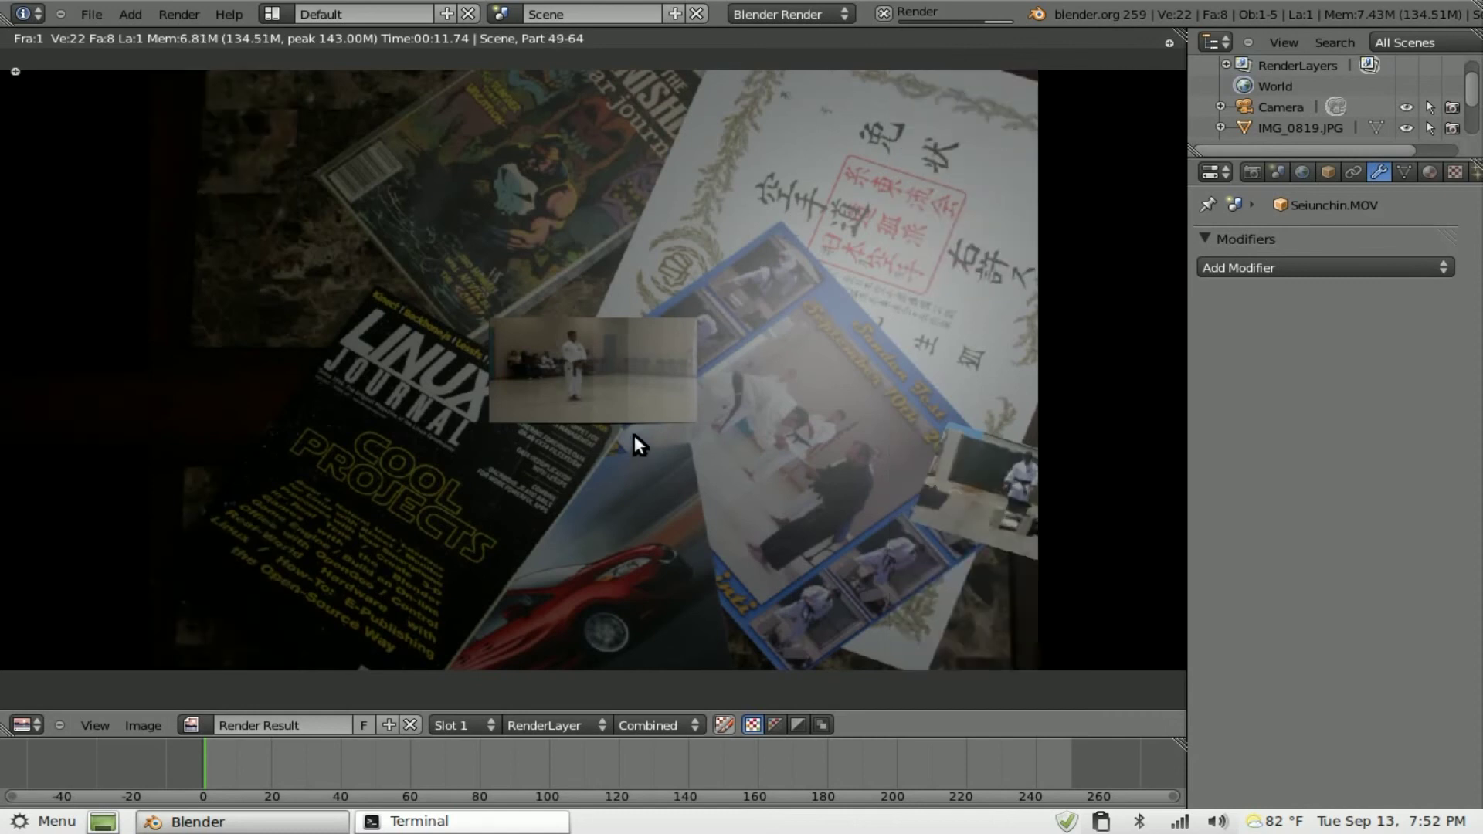
pyautogui.press('Escape')
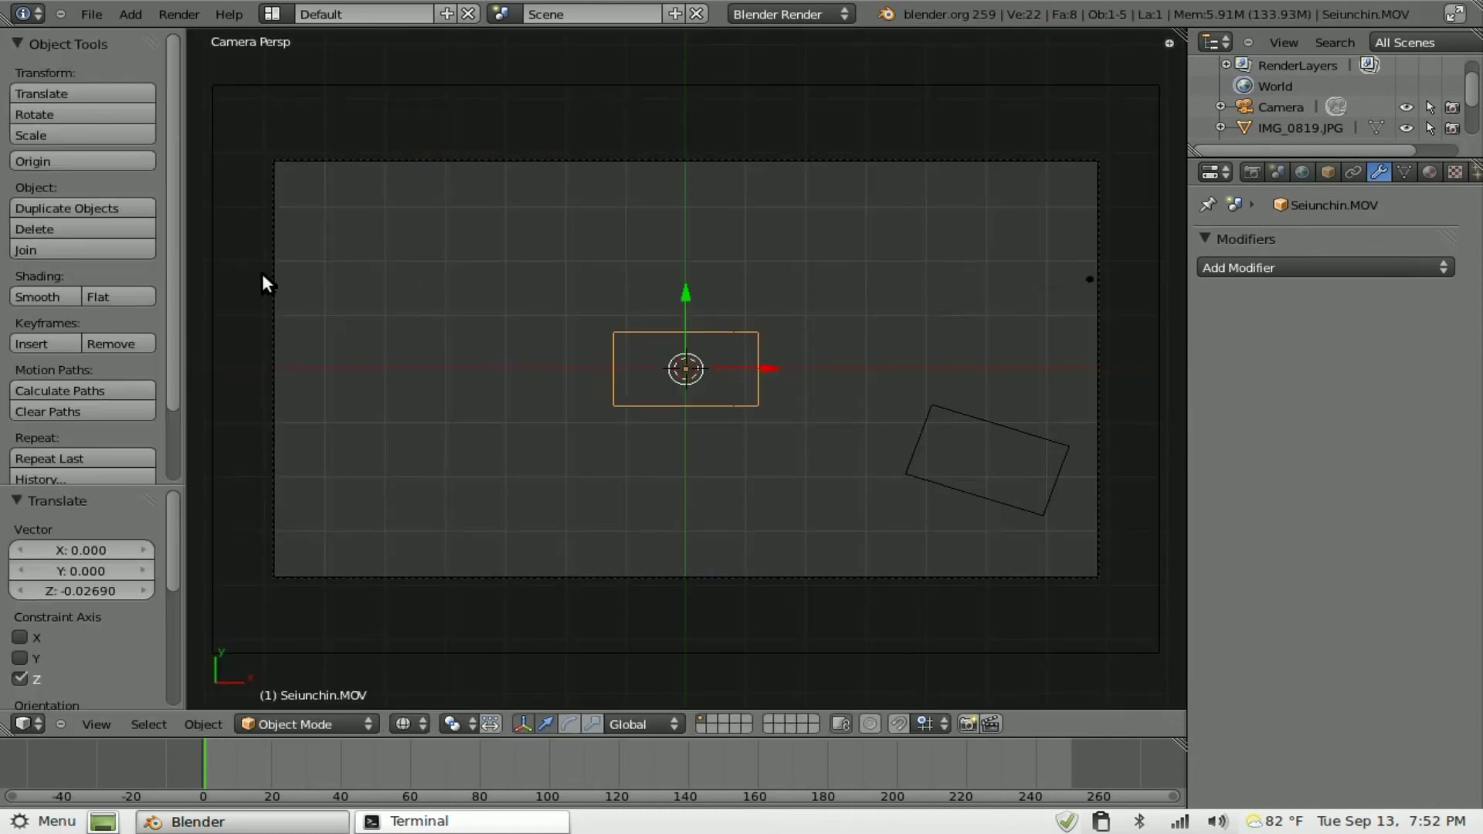
pyautogui.click(43, 298)
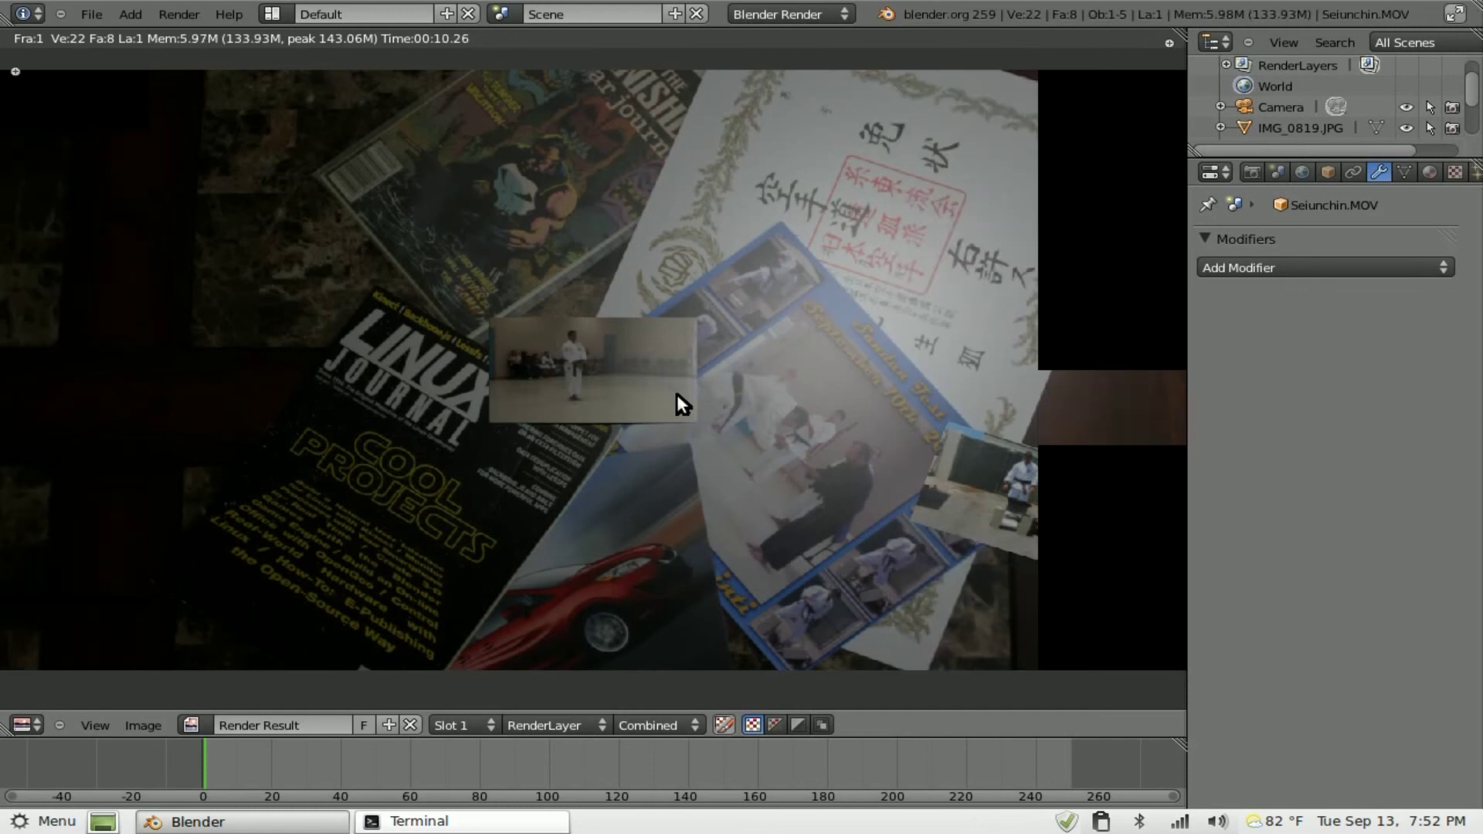
# Step: Tilt the plane about -13 degrees, move it right, scale it to 0.882, and render
pyautogui.press('Escape')
pyautogui.press('r')
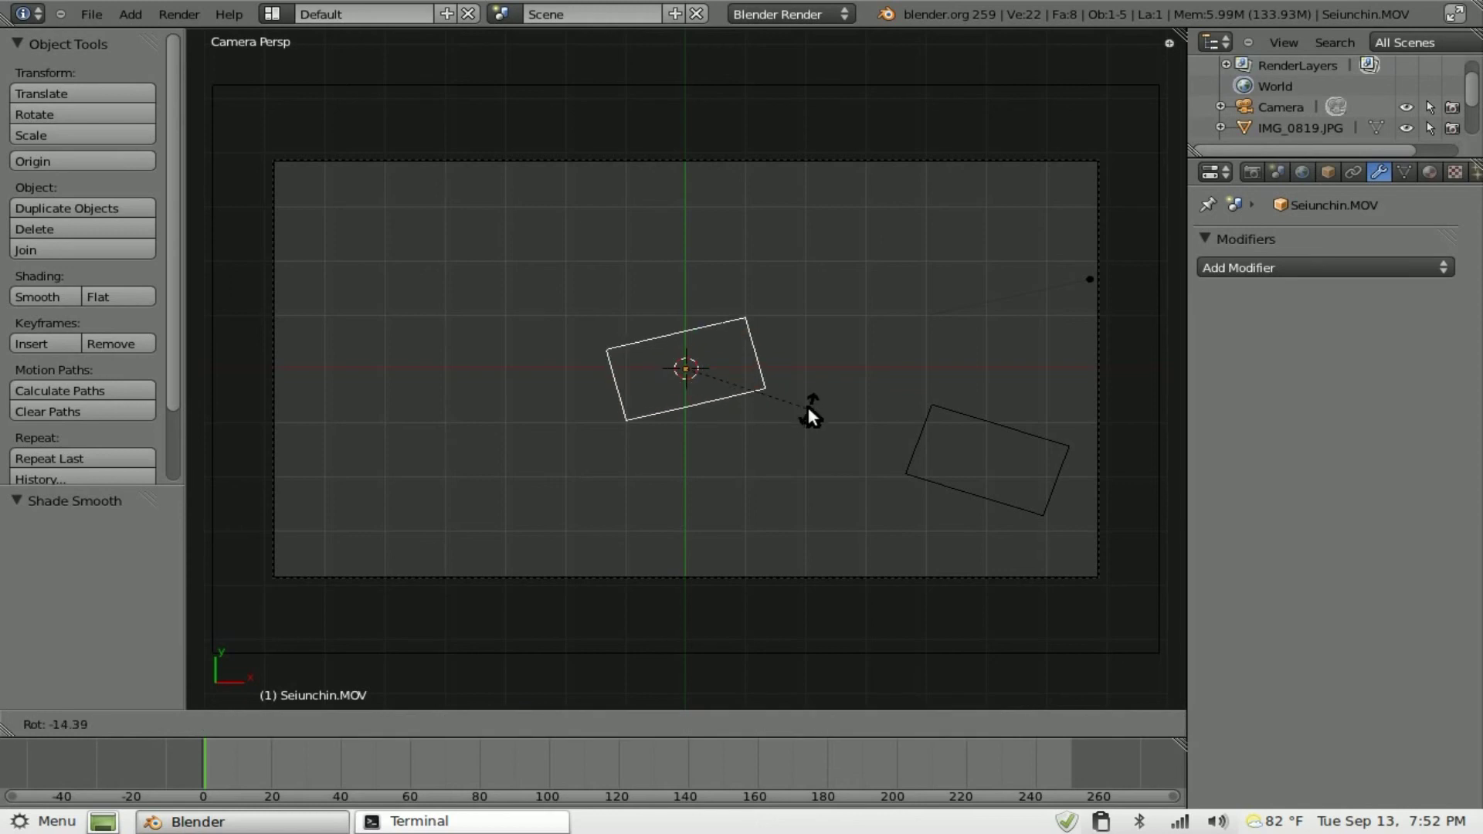
pyautogui.click(804, 408)
pyautogui.press('g')
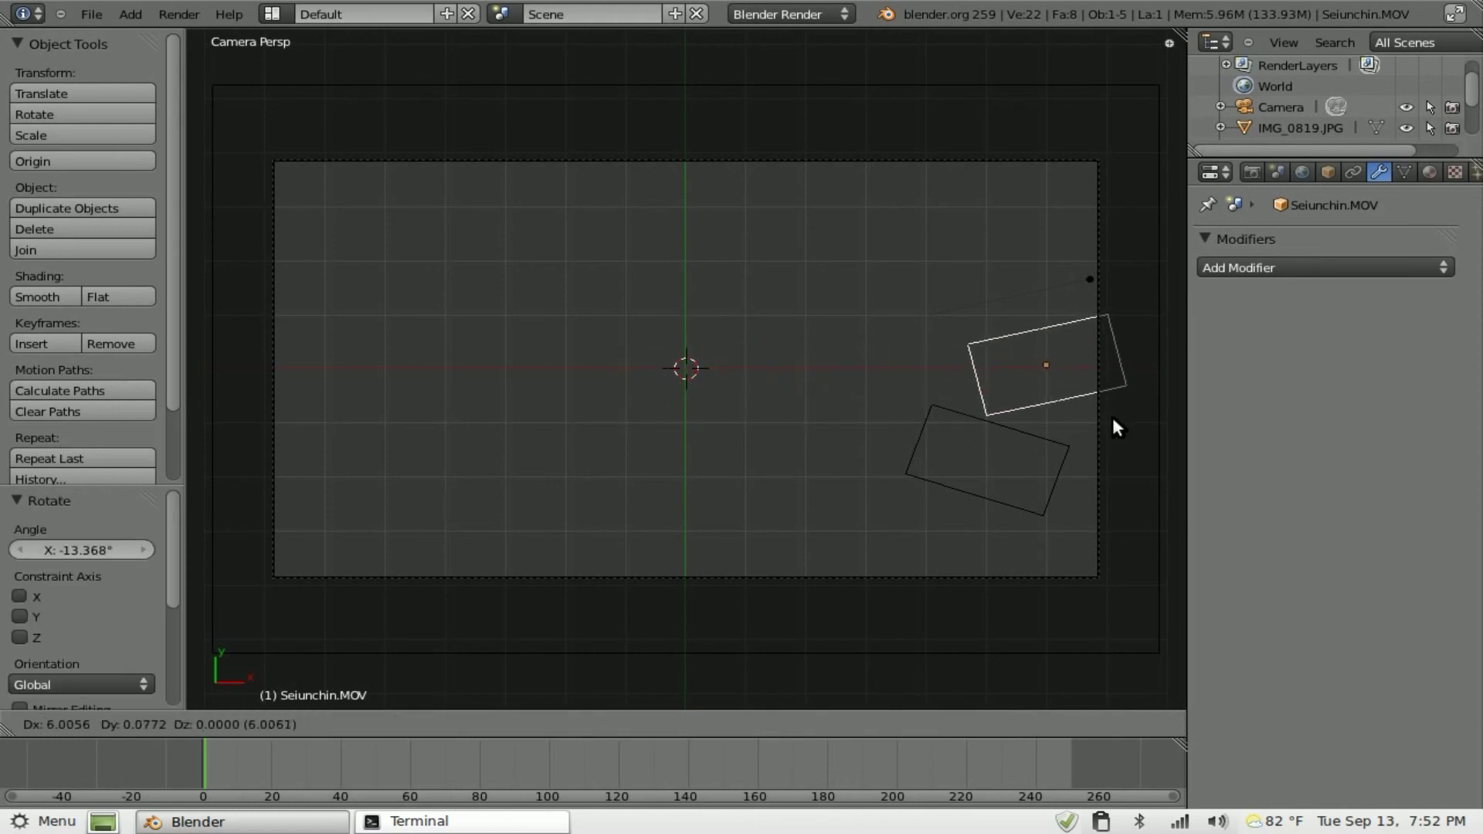
pyautogui.click(1100, 418)
pyautogui.press('s')
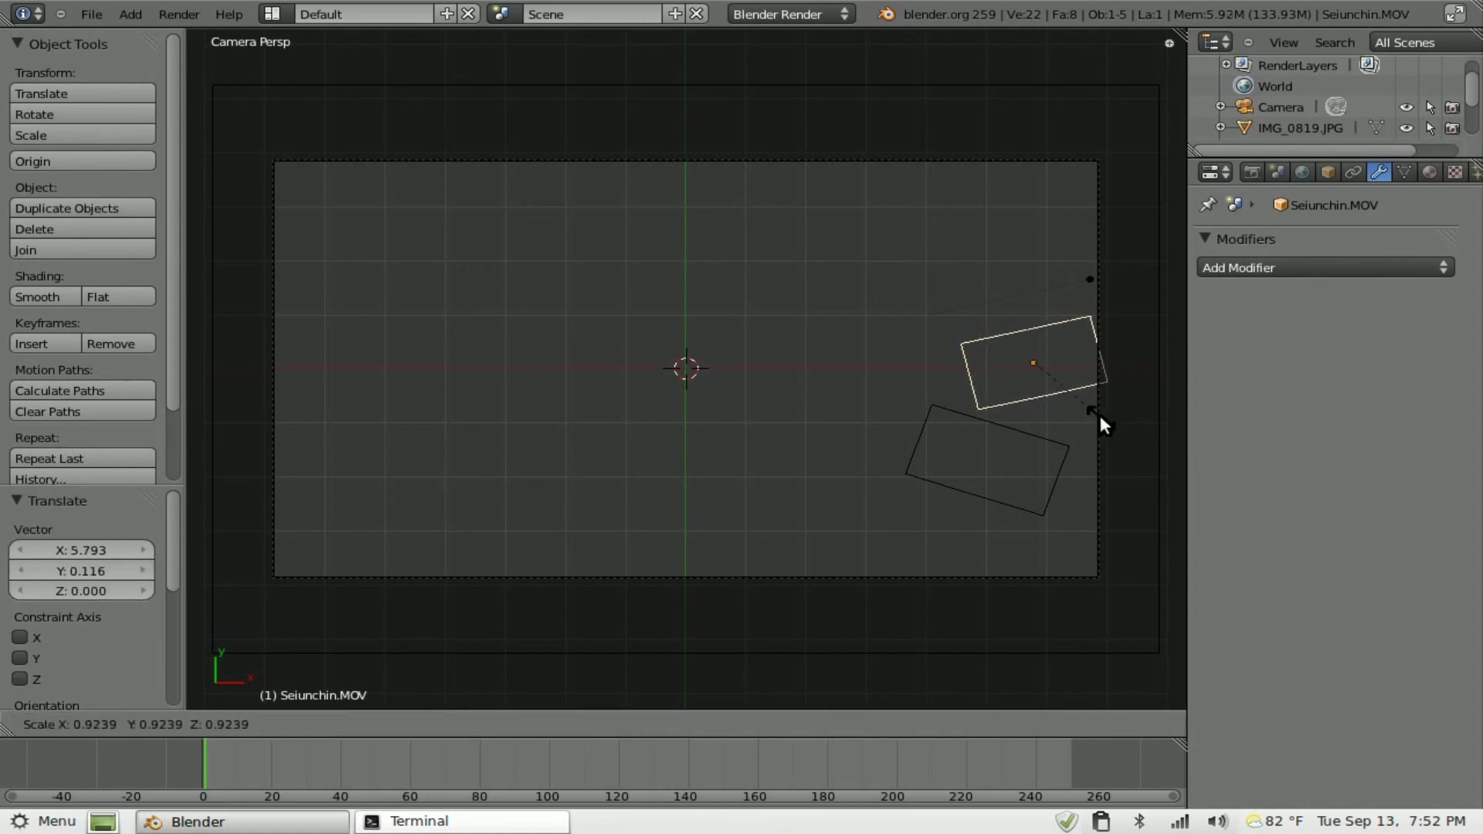
pyautogui.click(1094, 417)
pyautogui.press('g')
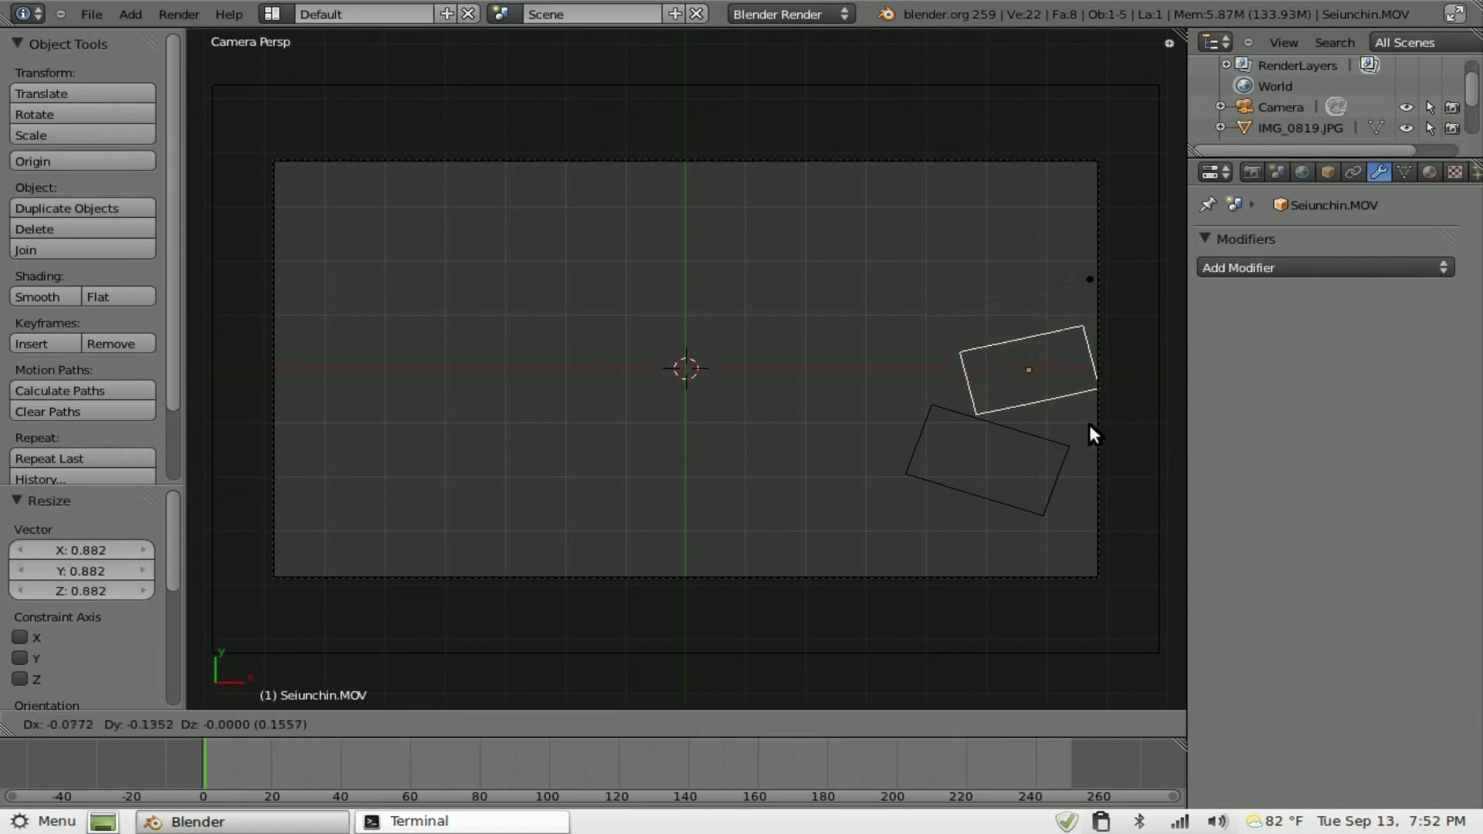
pyautogui.click(1090, 424)
pyautogui.press('F12')
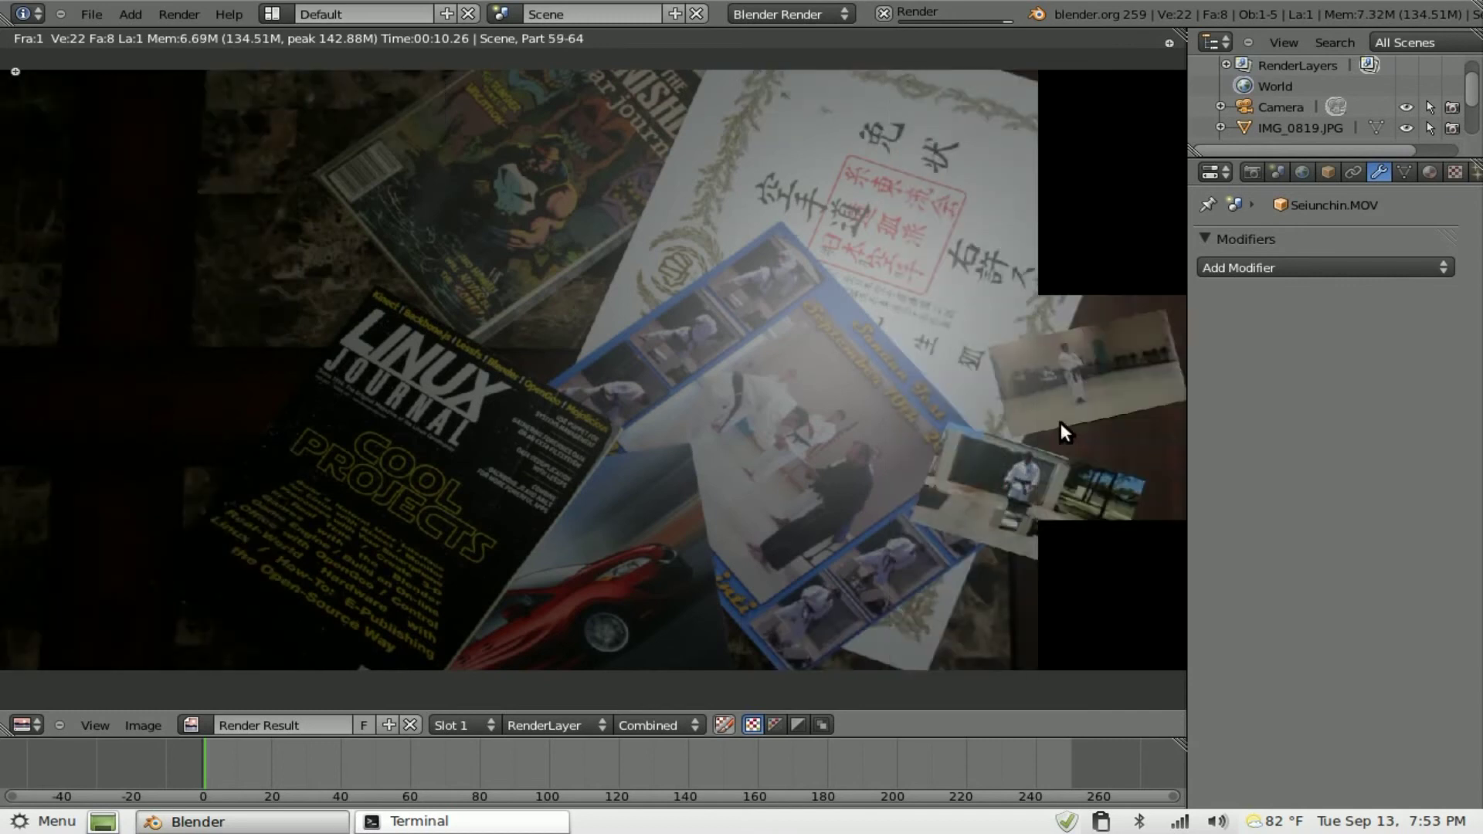
# Step: Enable Auto Refresh and Cyclic on the Seiunchin.MOV texture and match its 3392-frame length
pyautogui.press('Escape')
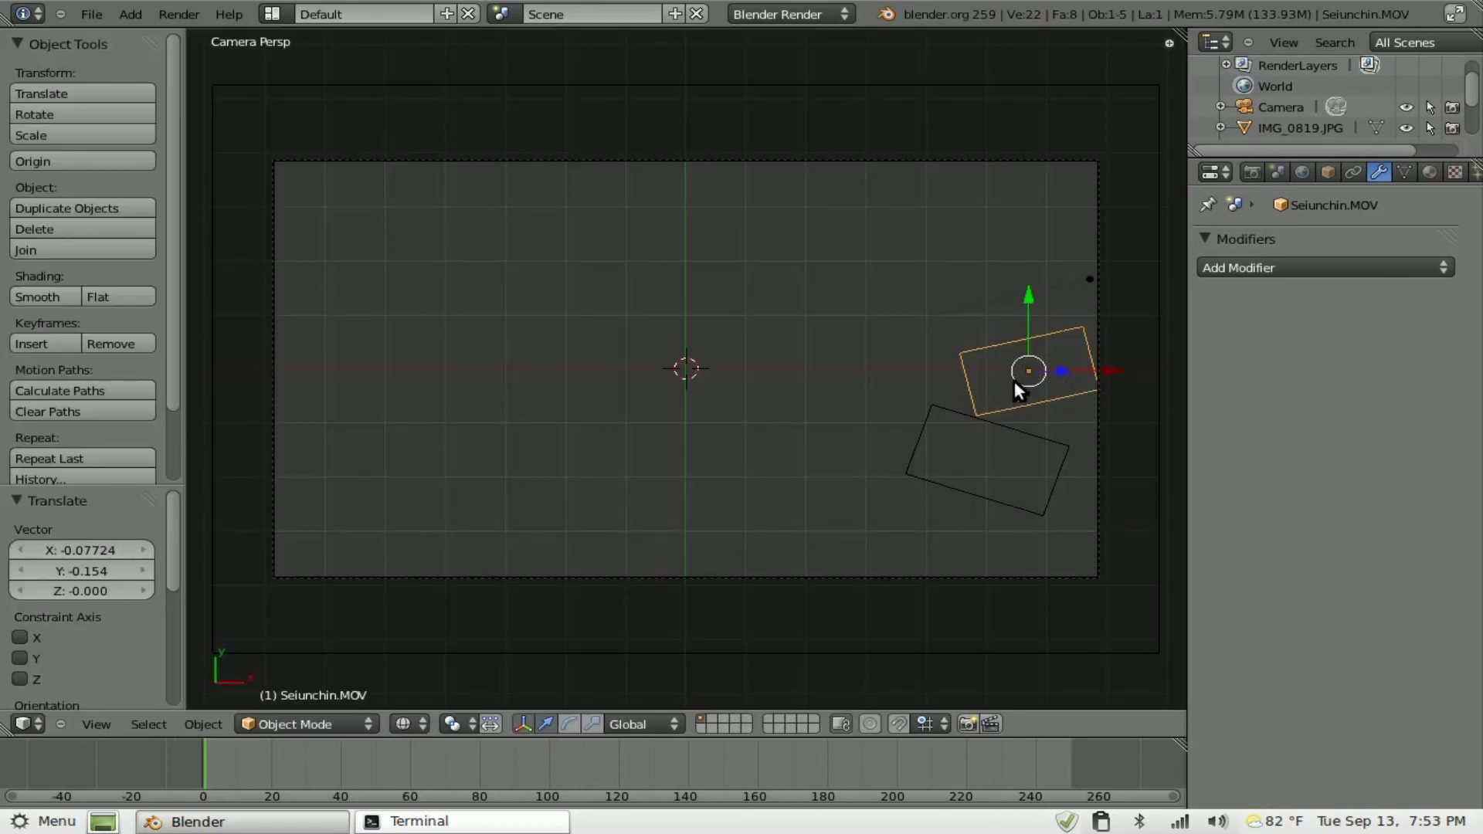
pyautogui.click(1454, 171)
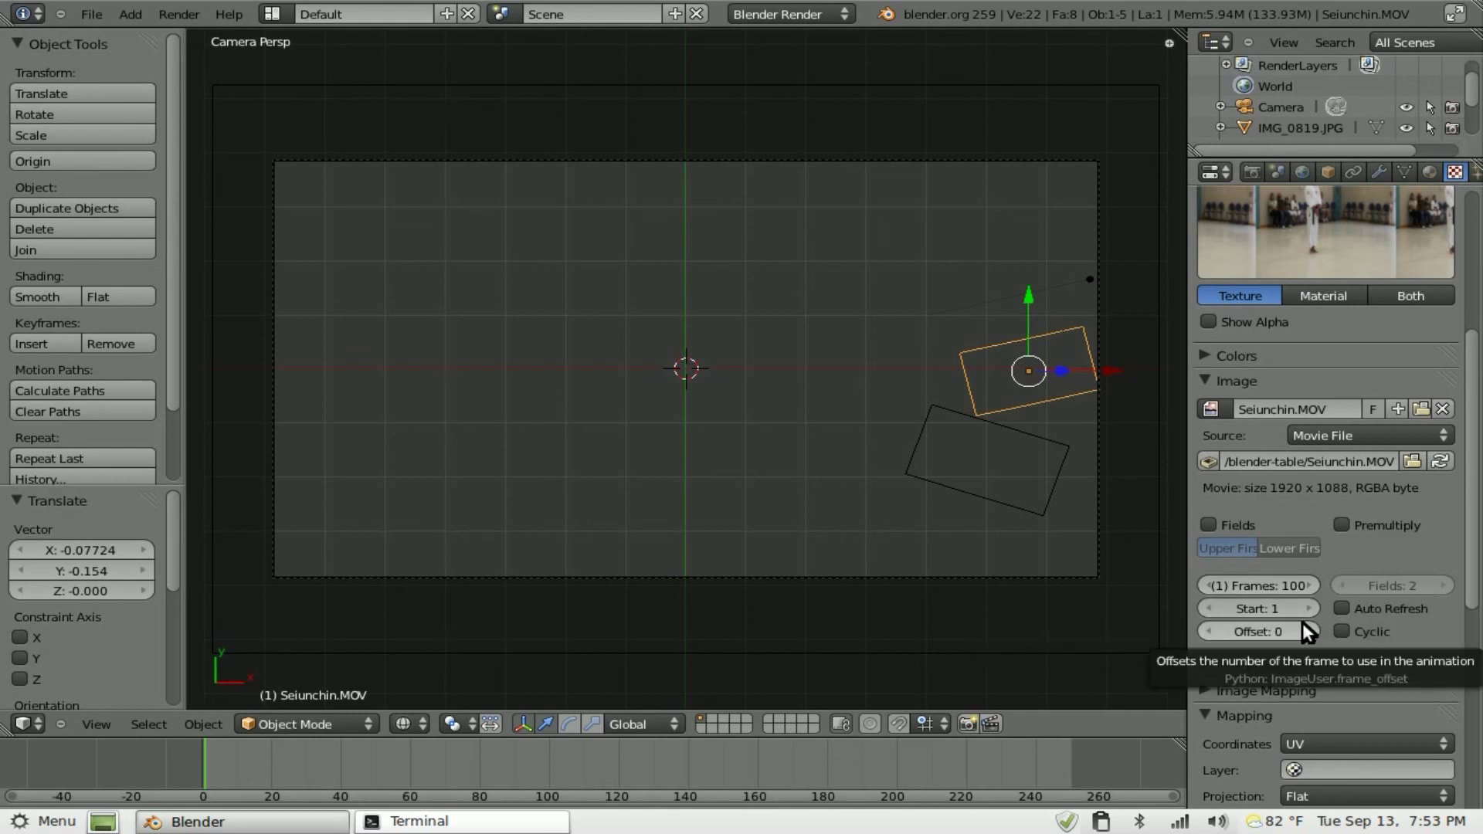
pyautogui.click(1344, 611)
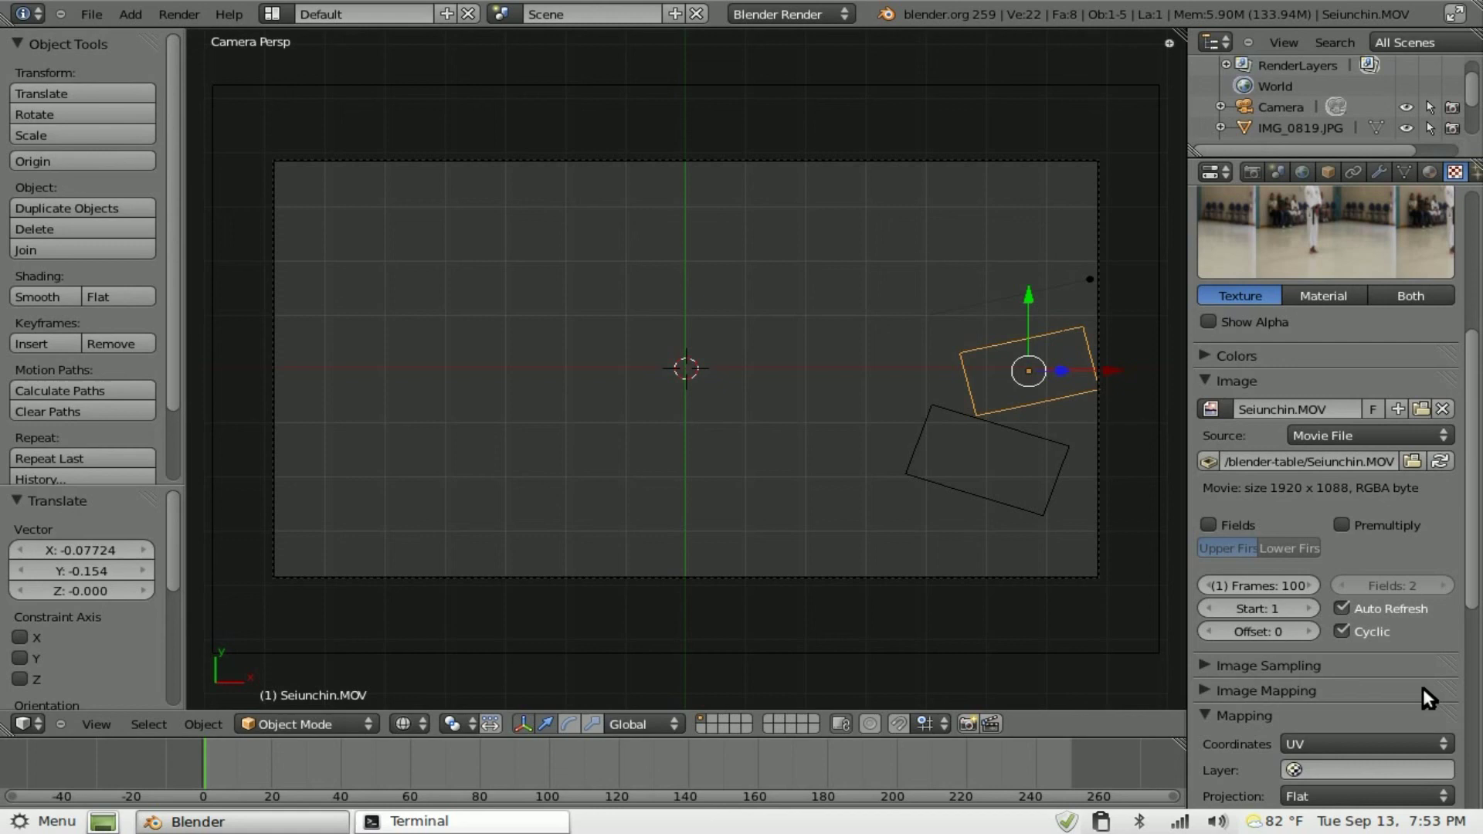
pyautogui.scroll(-4, 1422, 687)
pyautogui.scroll(-2, 1391, 571)
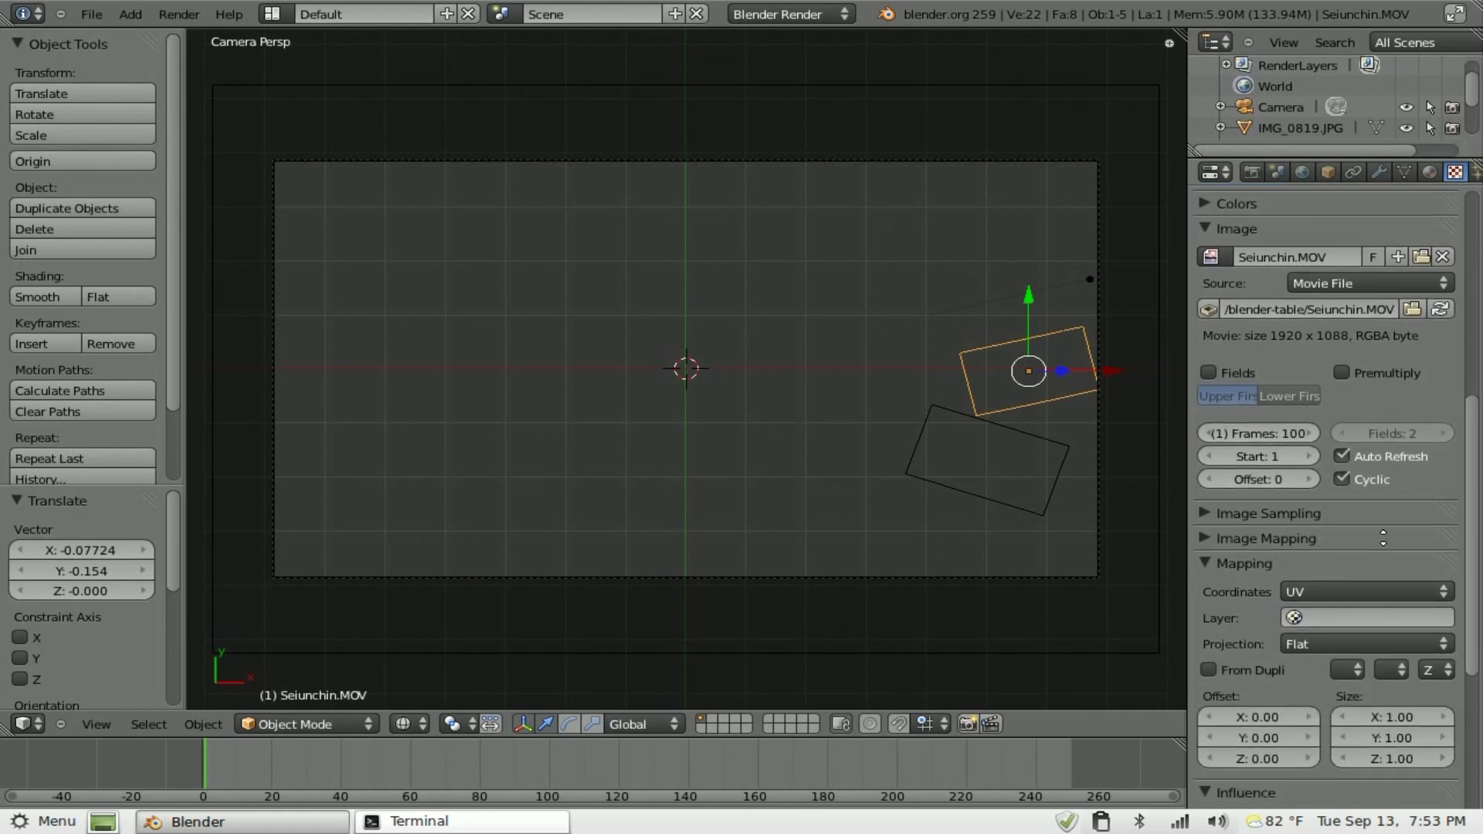
pyautogui.scroll(7, 1379, 522)
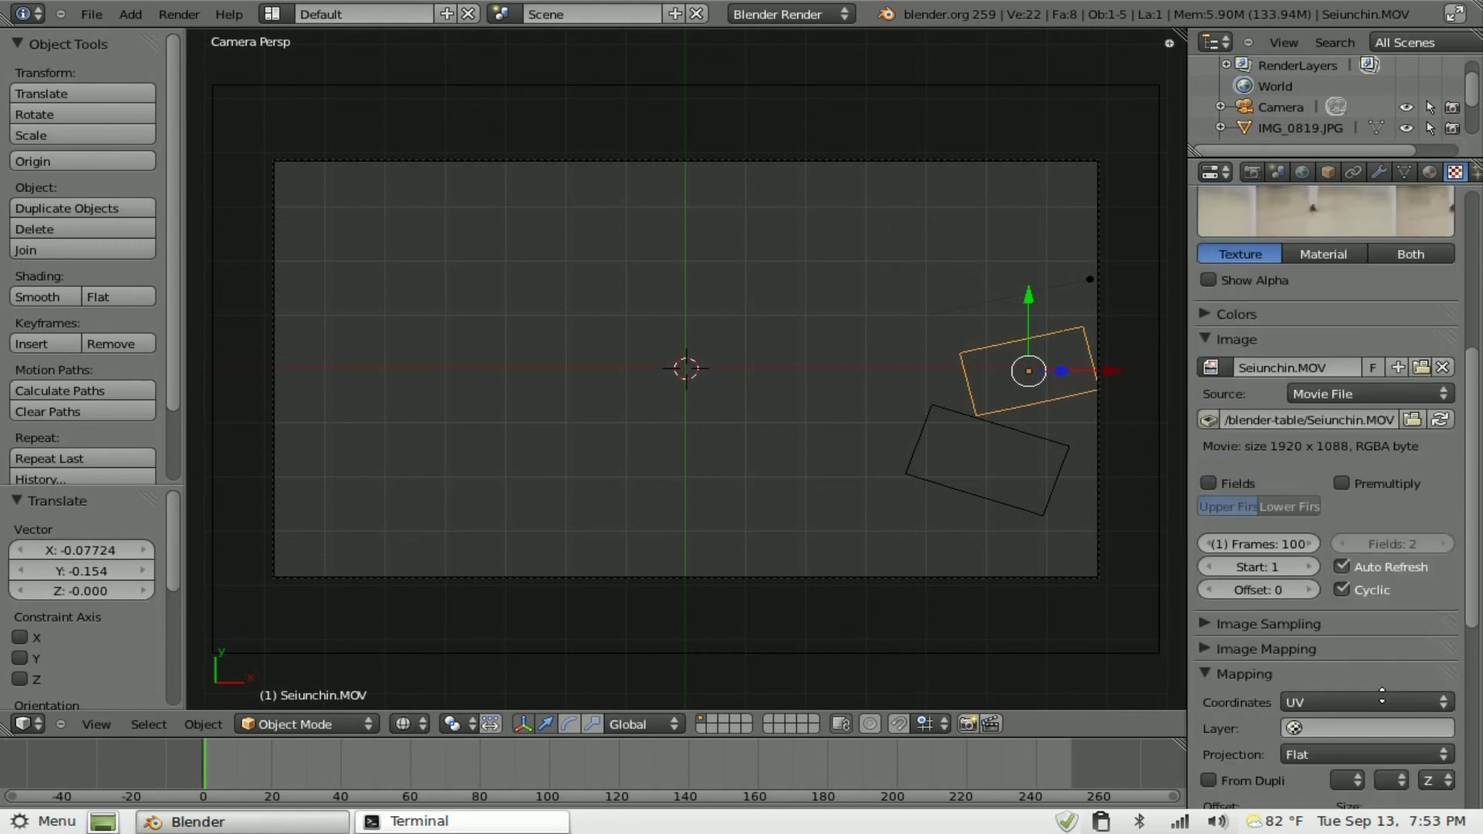
pyautogui.press('Up')
pyautogui.press('Up')
pyautogui.press('Up')
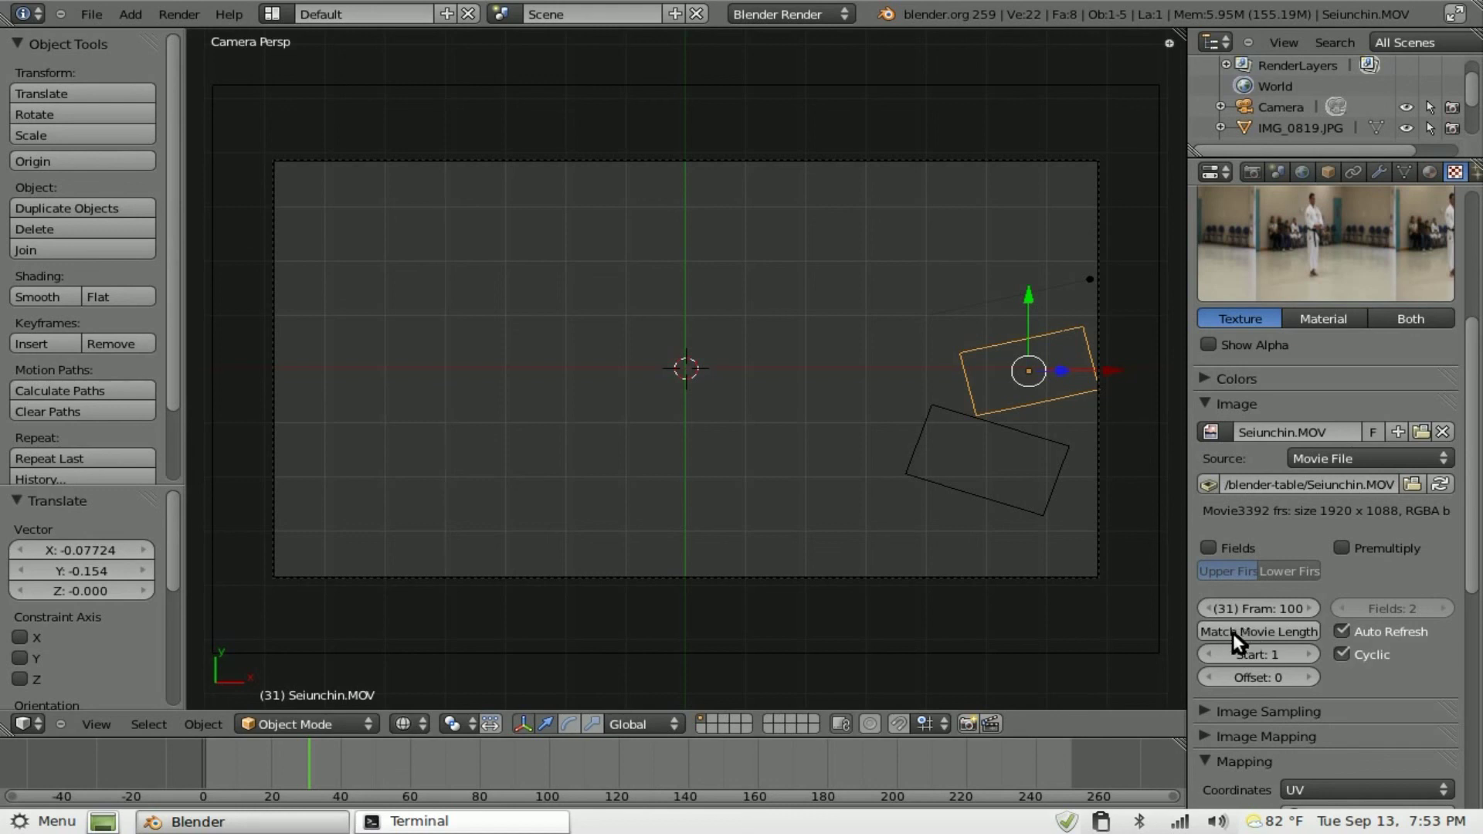
pyautogui.click(1258, 632)
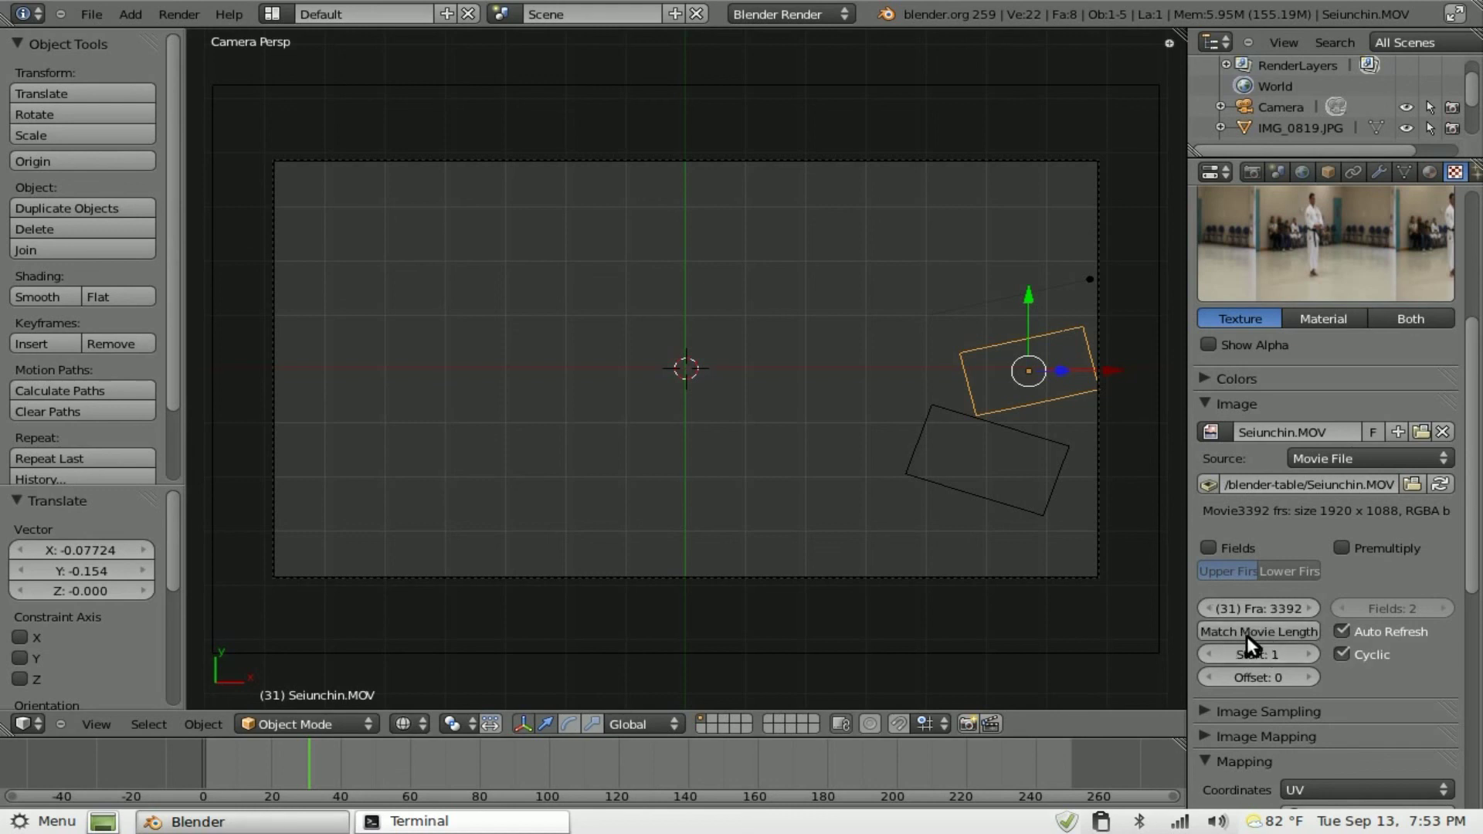